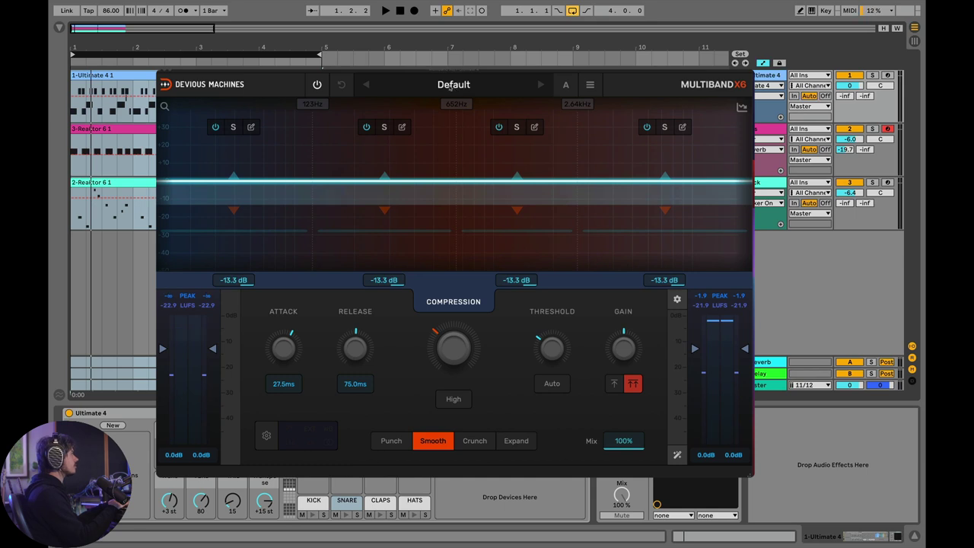
- Load the factory preset Init in the Multiband X6 plug-in
click(451, 85)
mouse_move(439, 121)
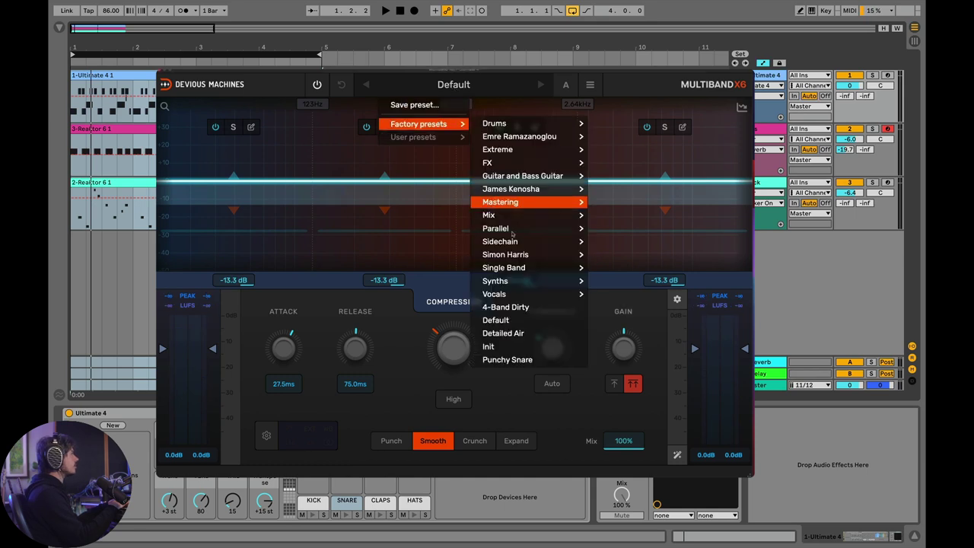
click(525, 349)
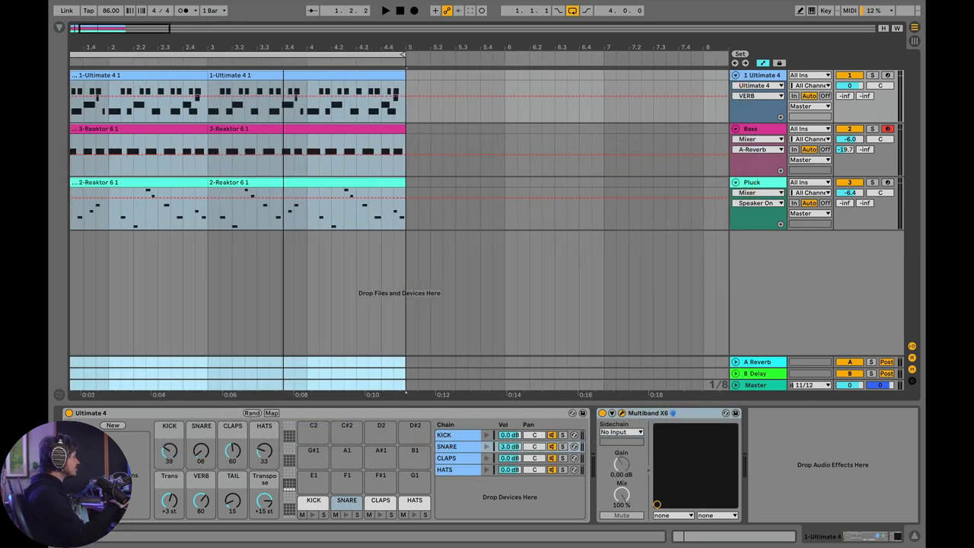
- Fit the four-bar loop in the arrangement view and show the Multiband X6 window while the loop plays
drag(99, 29, 97, 31)
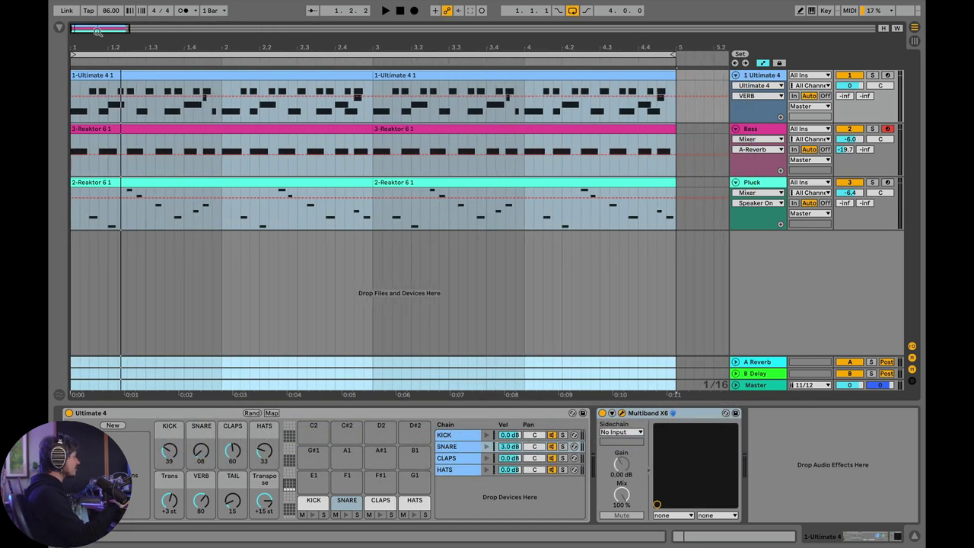
key(space)
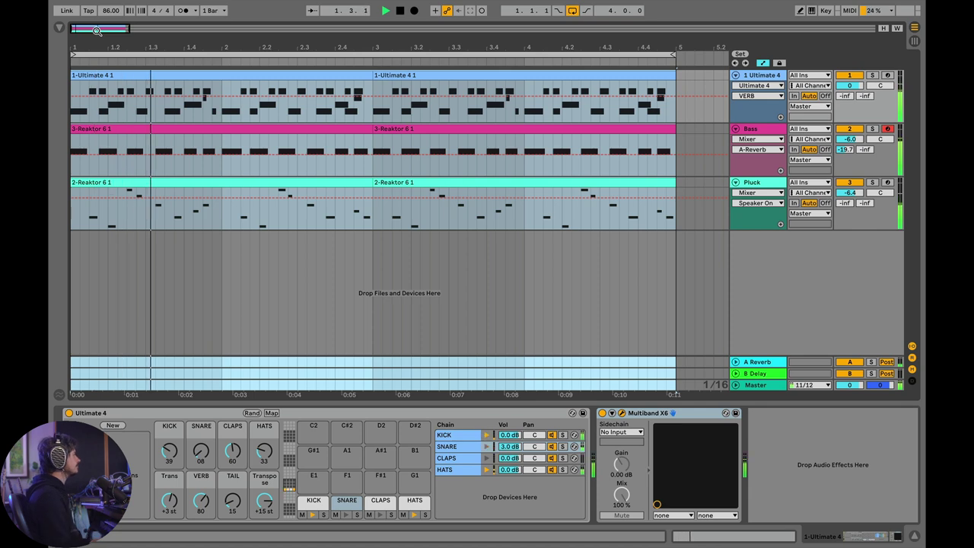
key(super+alt+p)
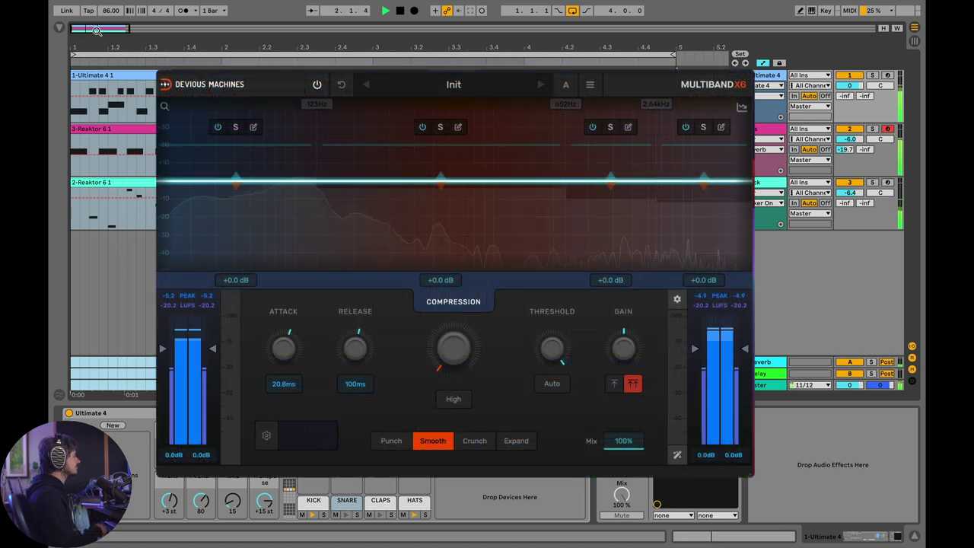
key(space)
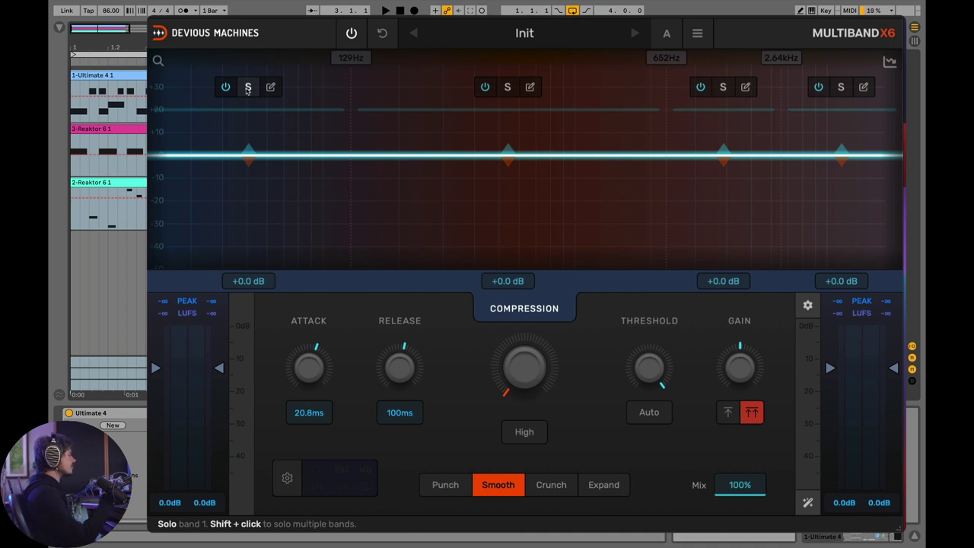
- Lower the first crossover to 79.1 Hz and audition the lowest band in solo during playback
key(space)
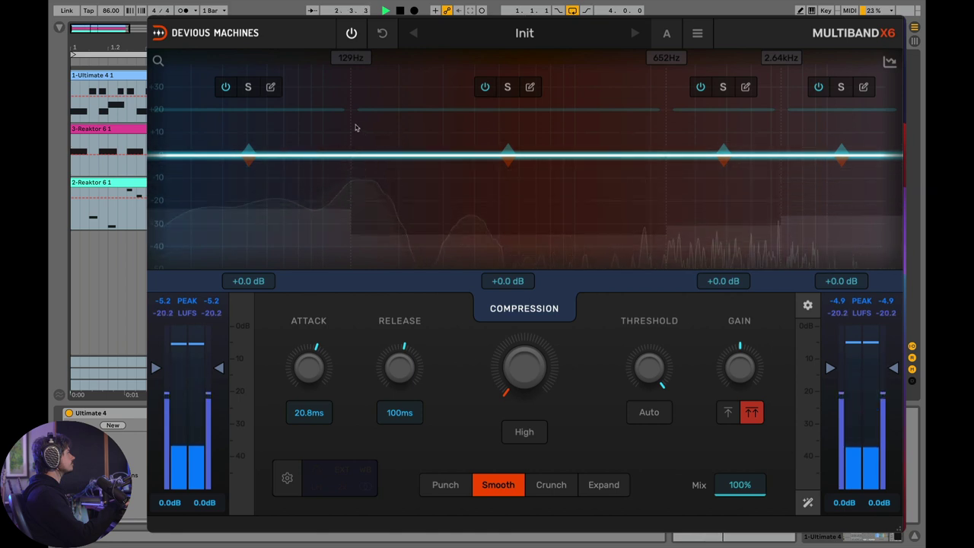
key(space)
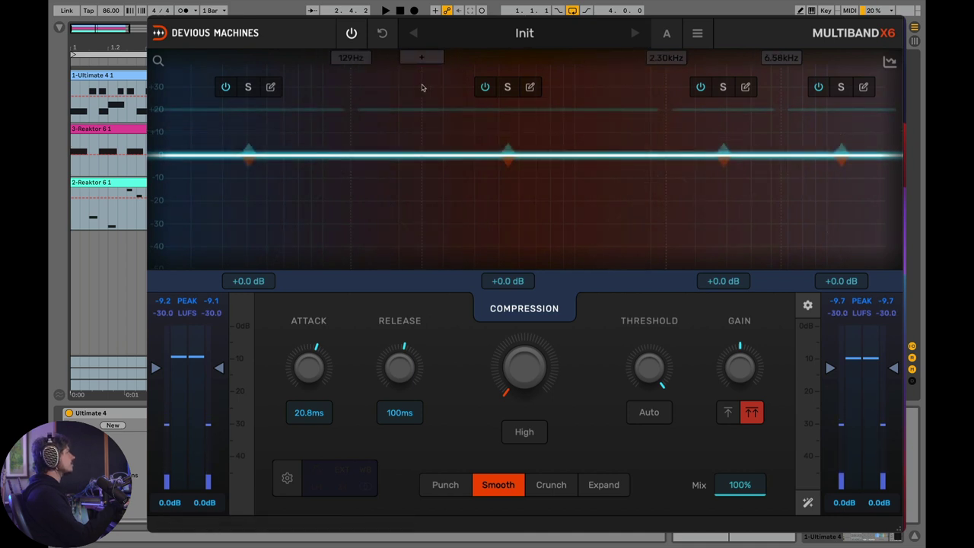
drag(351, 59, 296, 59)
click(227, 86)
key(space)
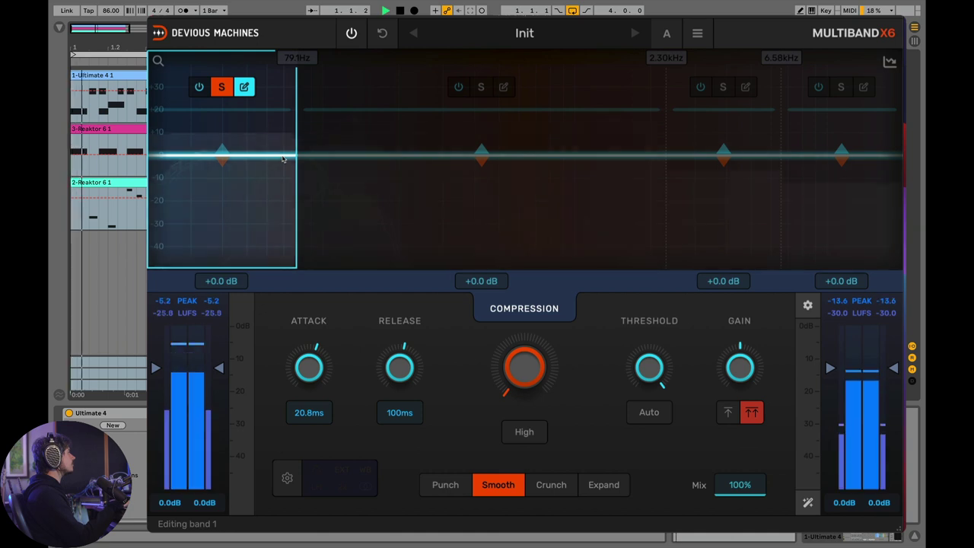
click(222, 87)
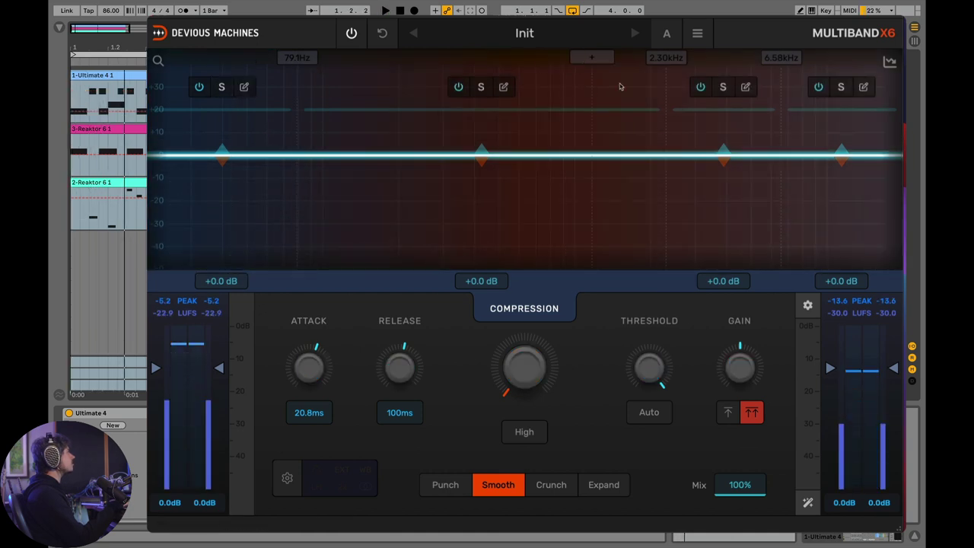
- Set the second crossover to 406 Hz and tune the lowest crossover to 94.6 Hz with the second band soloed
drag(665, 57, 476, 57)
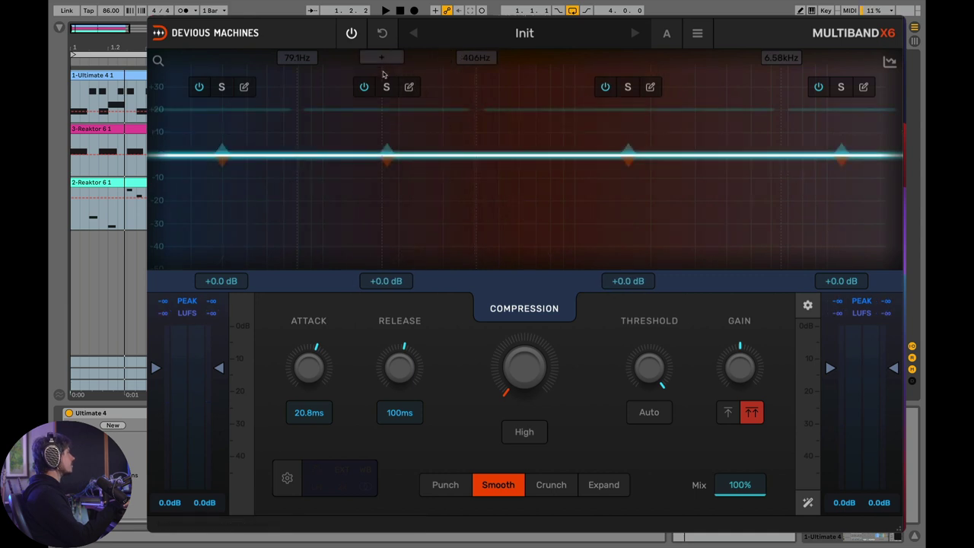
click(386, 87)
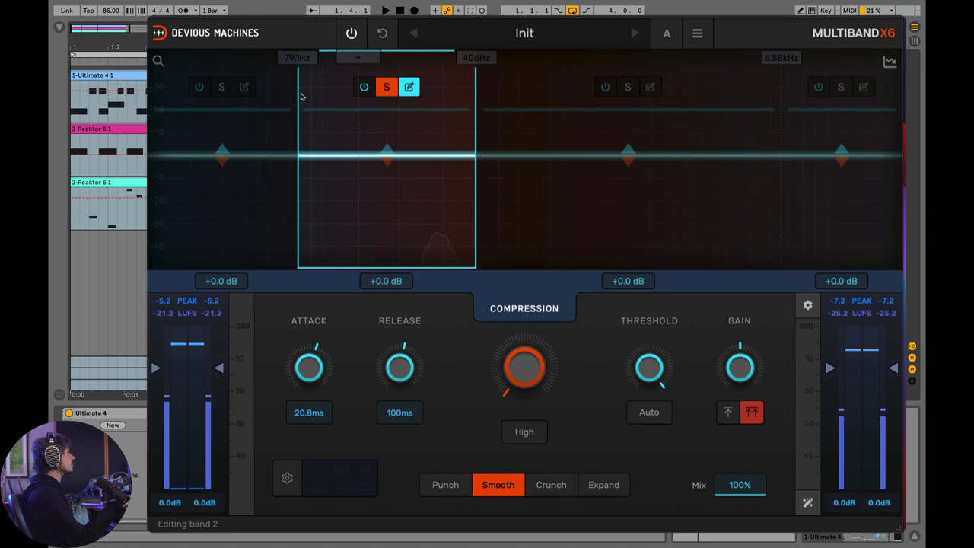
- Set the highest crossover to 6.05 kHz while auditioning the third and fourth bands in solo
click(628, 87)
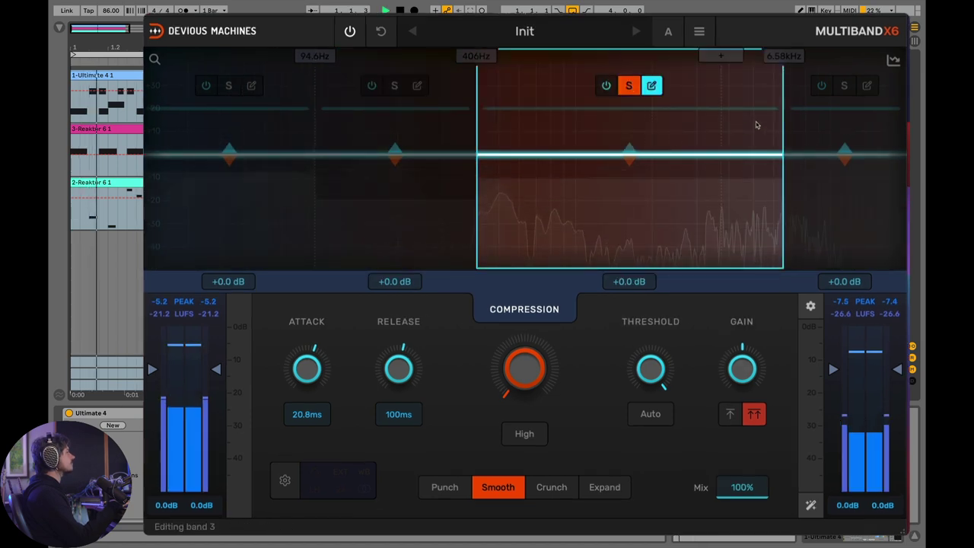
mouse_move(782, 157)
mouse_down()
mouse_move(763, 162)
mouse_move(774, 160)
mouse_up()
click(839, 85)
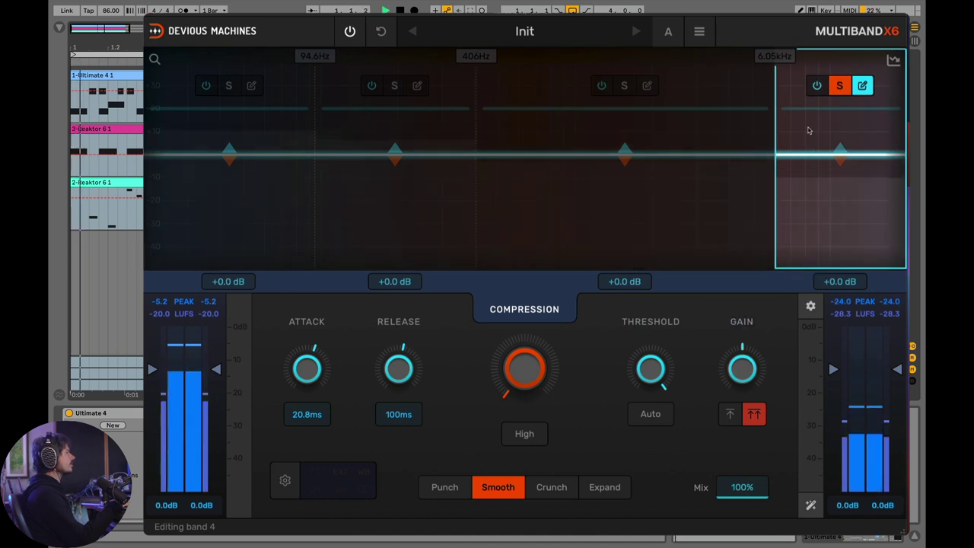
key(space)
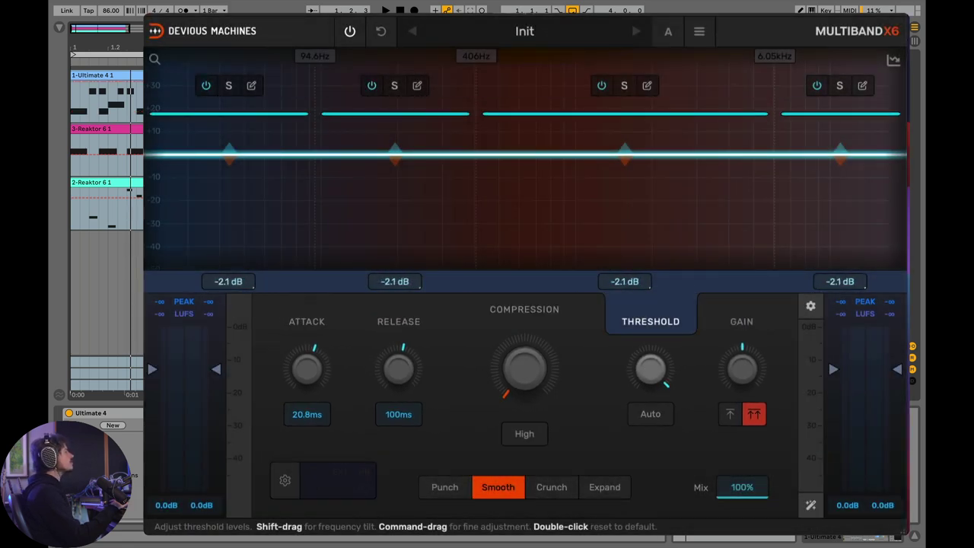
- Set the compression of all four bands to -20.0 dB while the loop plays
drag(650, 369, 626, 363)
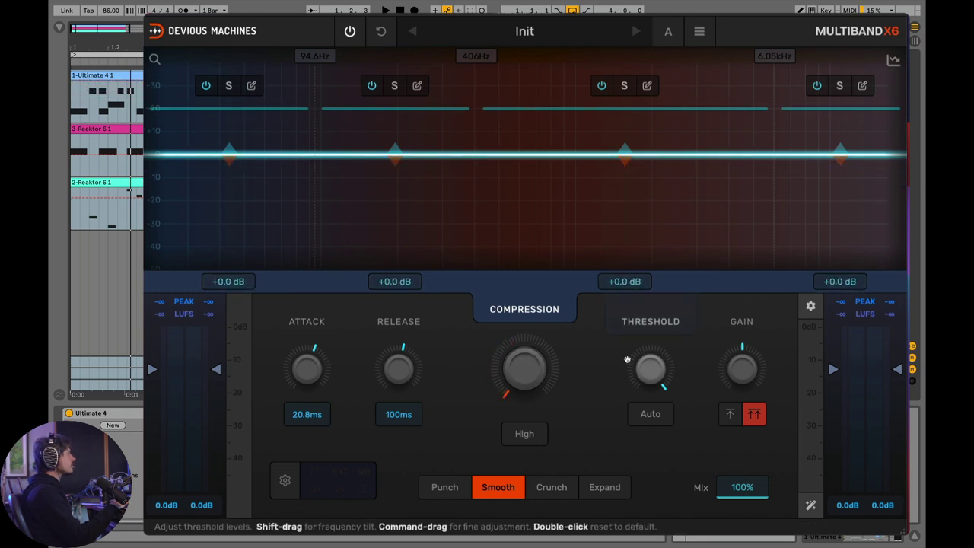
mouse_move(742, 369)
mouse_down()
mouse_move(742, 356)
mouse_move(741, 368)
mouse_up()
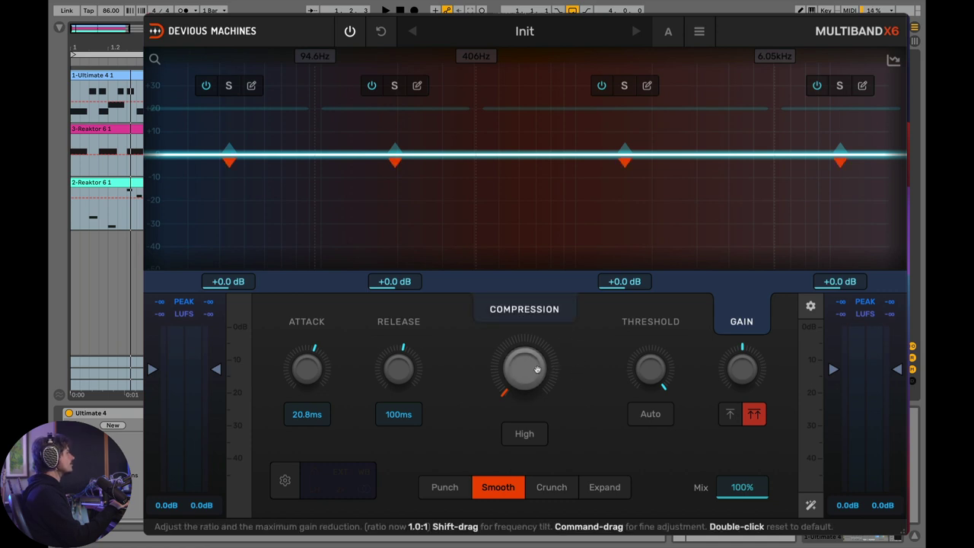
key(space)
drag(526, 375, 525, 355)
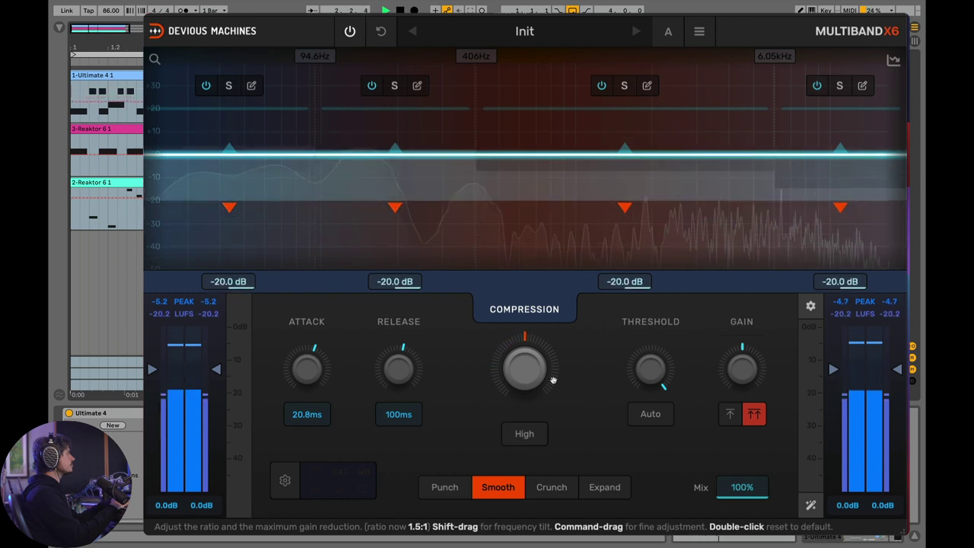
key(space)
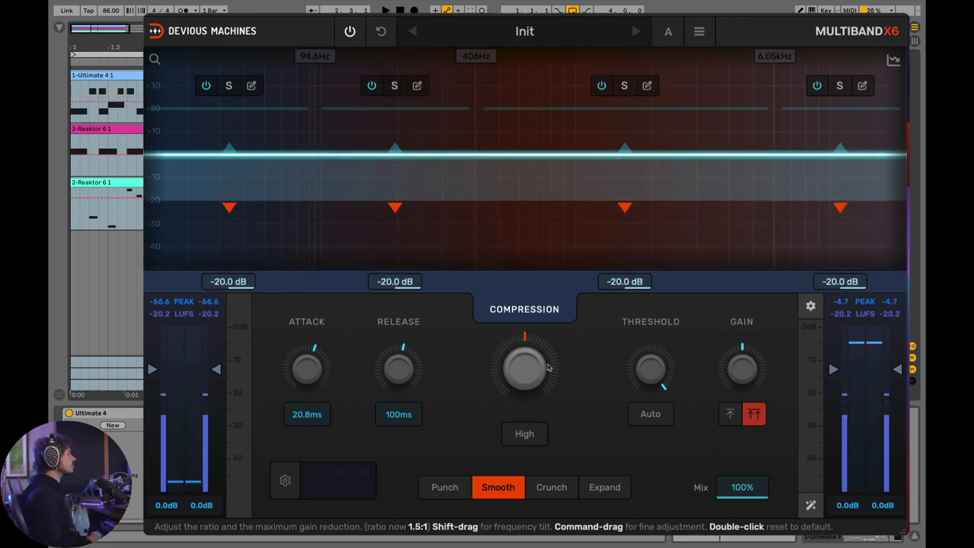
- Reset the threshold of all bands to its default and toggle the spectrum analyser around a short playback
drag(652, 369, 651, 377)
double_click(651, 369)
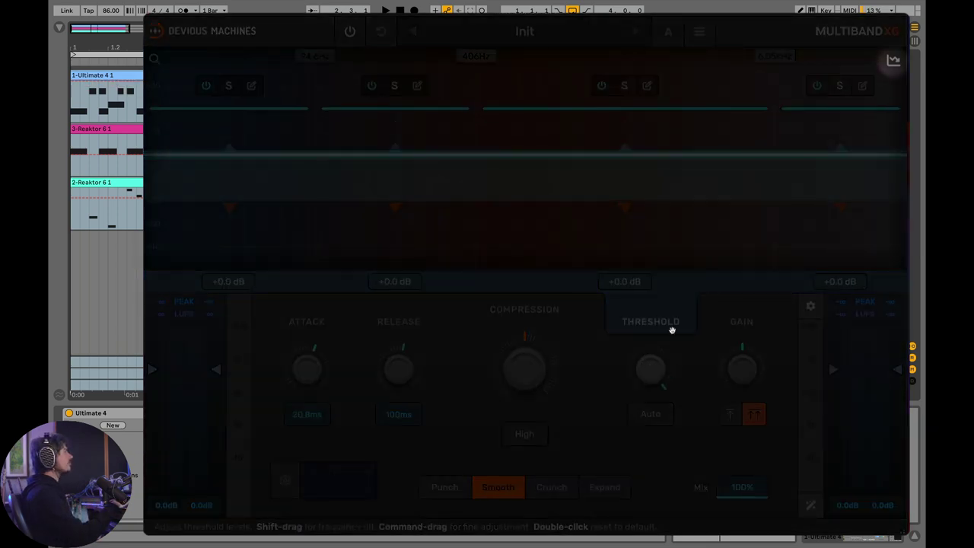
click(893, 61)
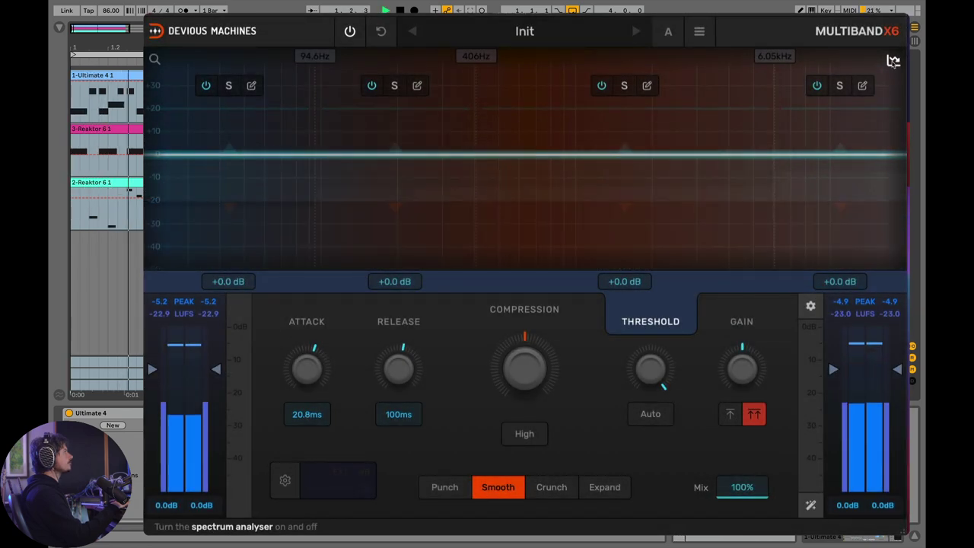
key(space)
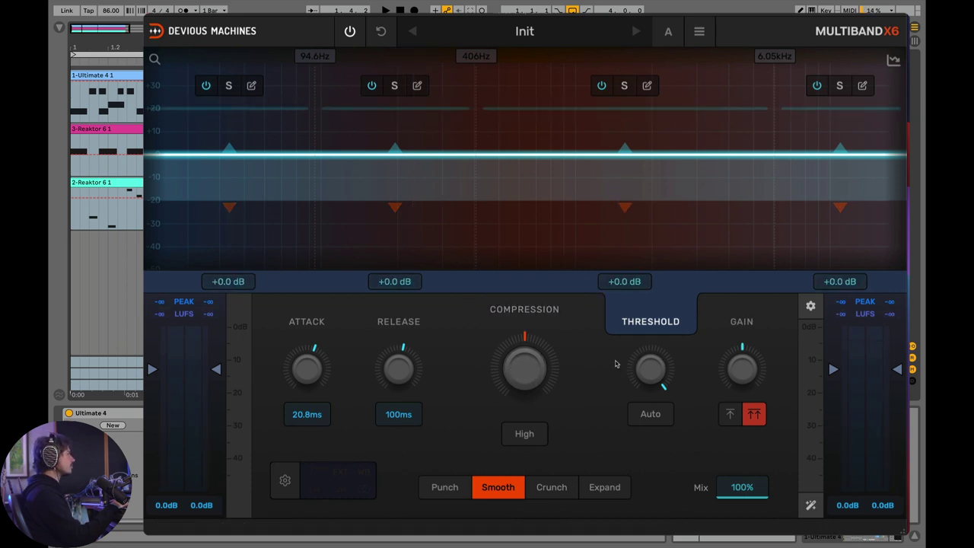
- Lower the threshold of all bands to -48.1 dB during playback and turn off multiband gain compensation
key(space)
mouse_move(650, 369)
mouse_down()
mouse_move(650, 351)
mouse_move(624, 405)
mouse_move(624, 502)
mouse_move(646, 363)
mouse_up()
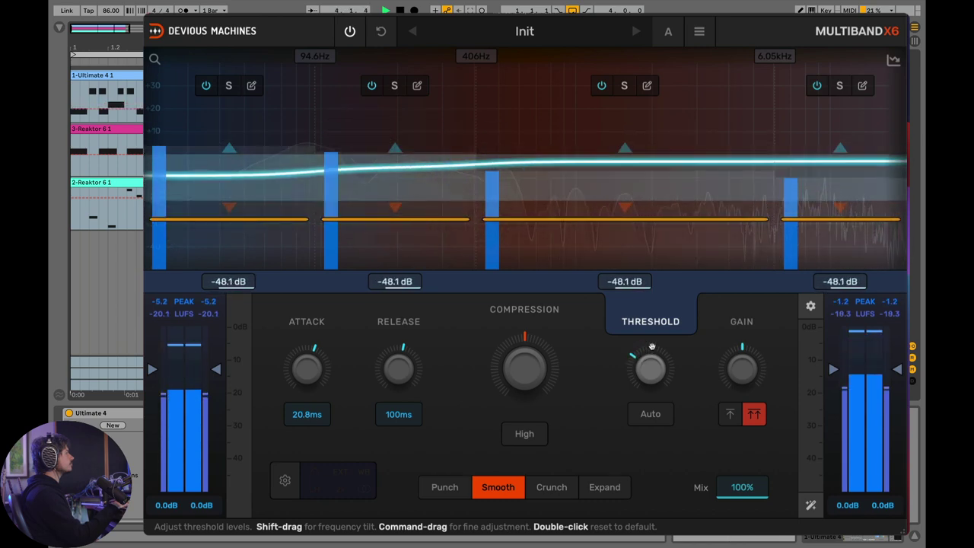
key(space)
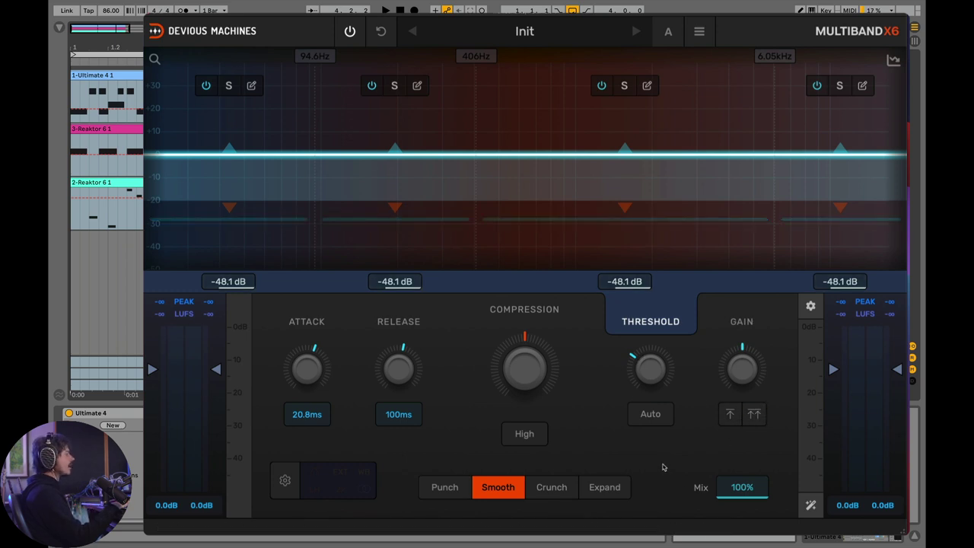
- Reset the threshold, set it to -44.2 dB for all bands, and audition the loop
double_click(650, 369)
drag(650, 368, 648, 409)
double_click(648, 365)
key(space)
key(space)
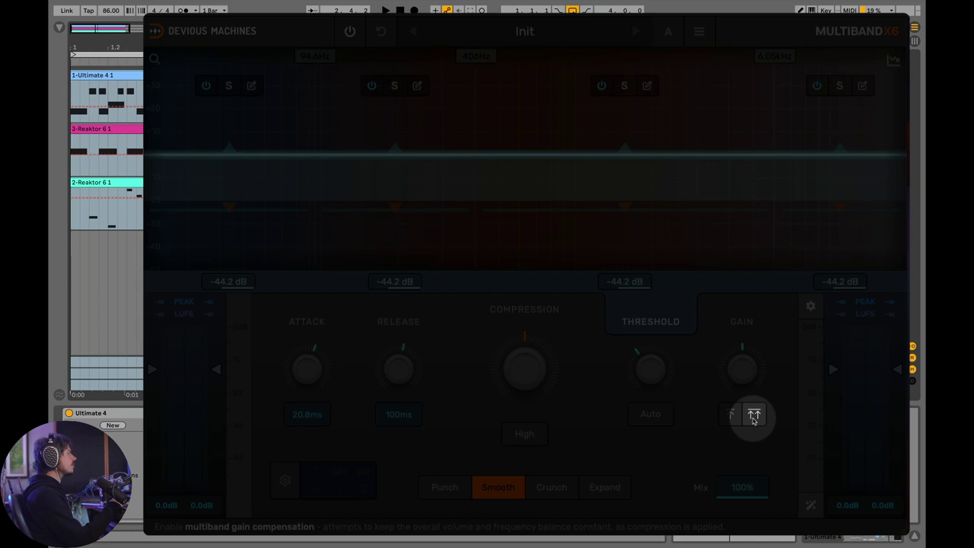
- Enable multiband gain compensation
click(753, 415)
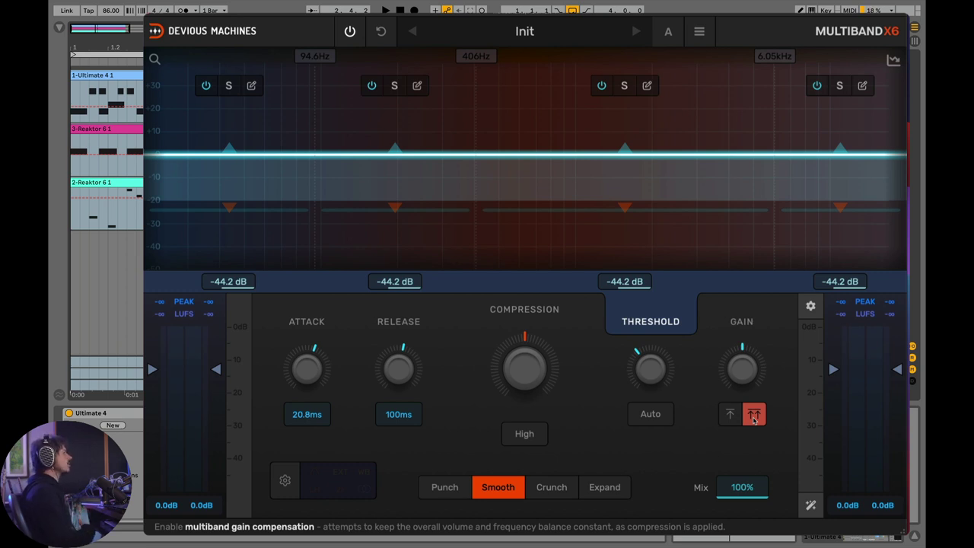
click(753, 417)
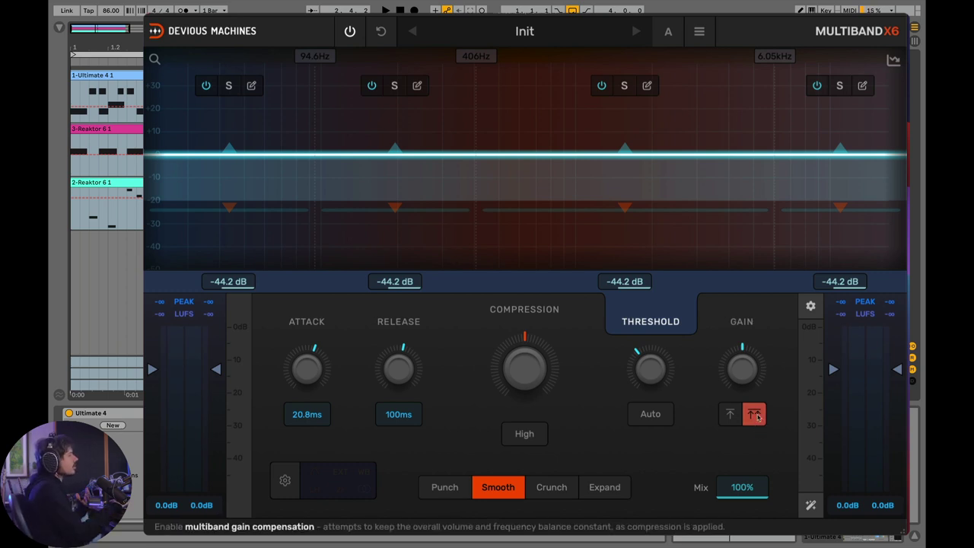
click(754, 416)
click(754, 416)
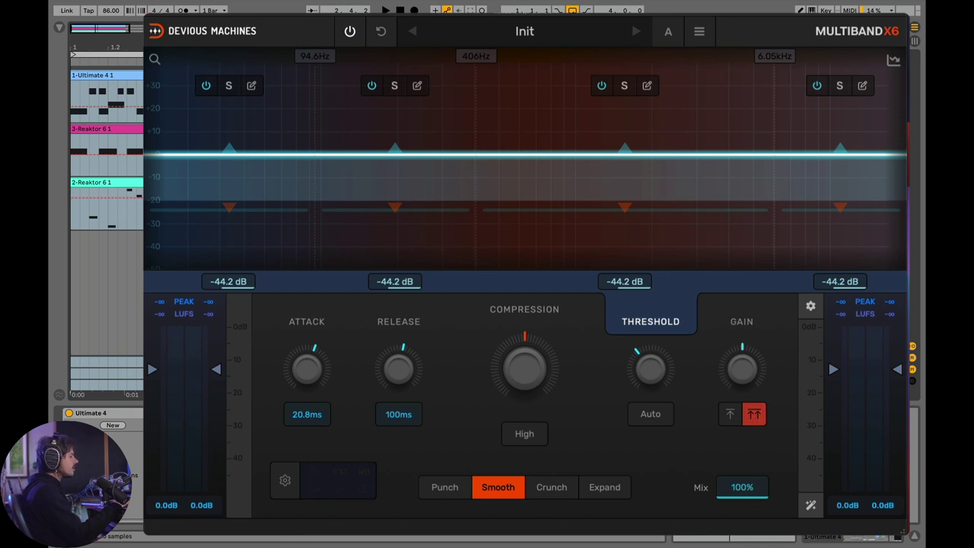
- Compare the loop with the compressor bypassed and active during playback
key(space)
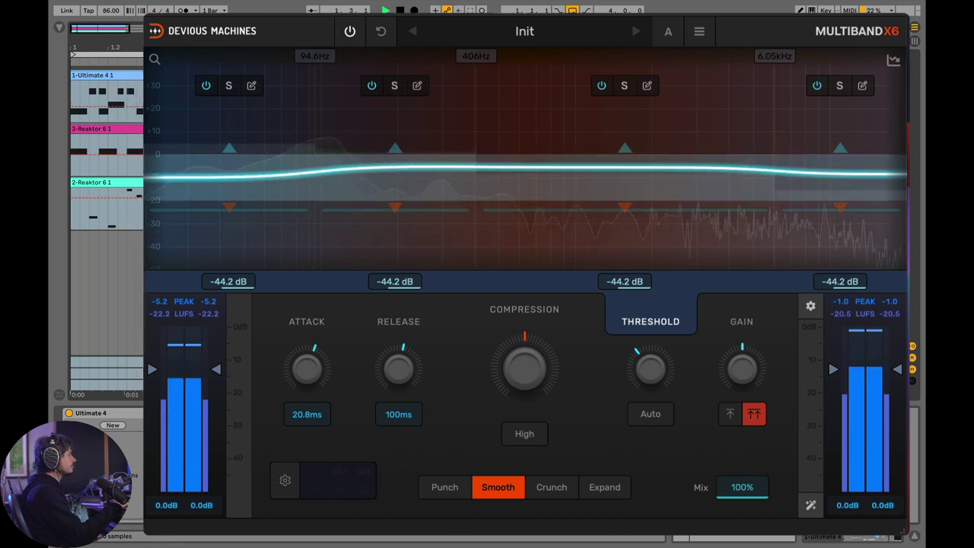
click(350, 31)
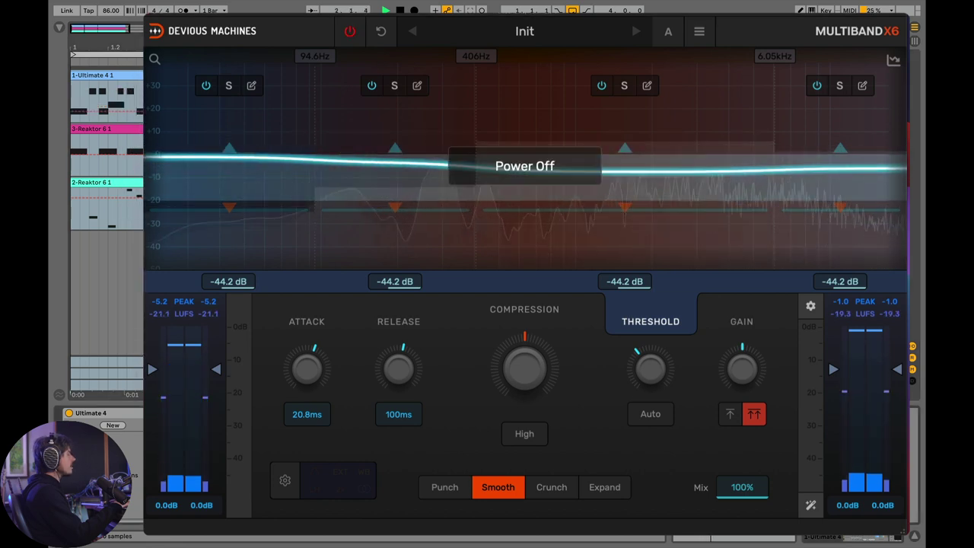
click(349, 31)
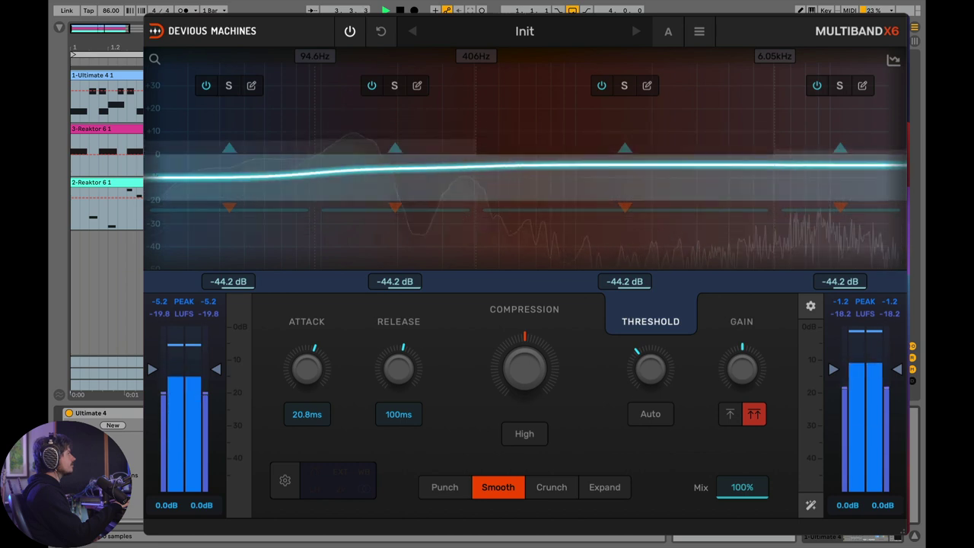
key(space)
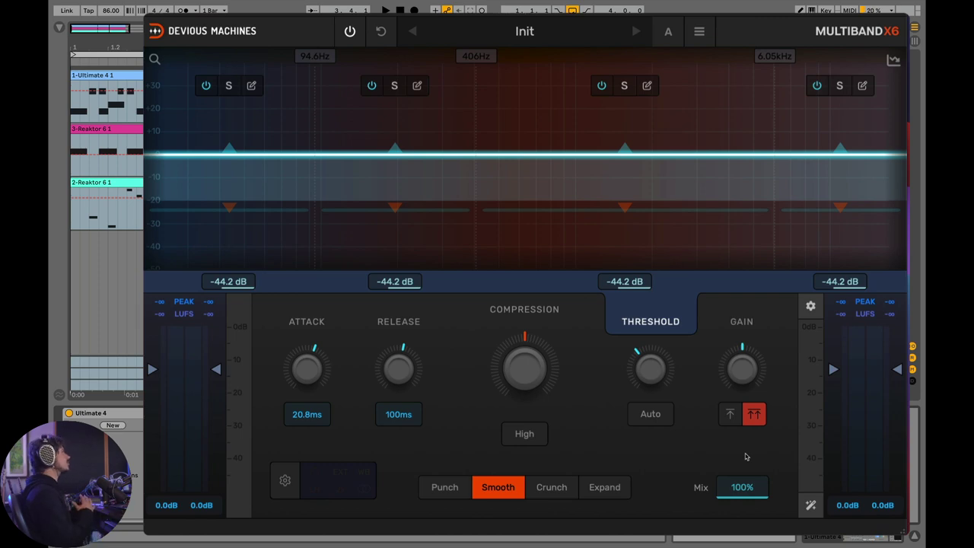
- Run the level matcher during playback so the output level matches the input level
click(810, 506)
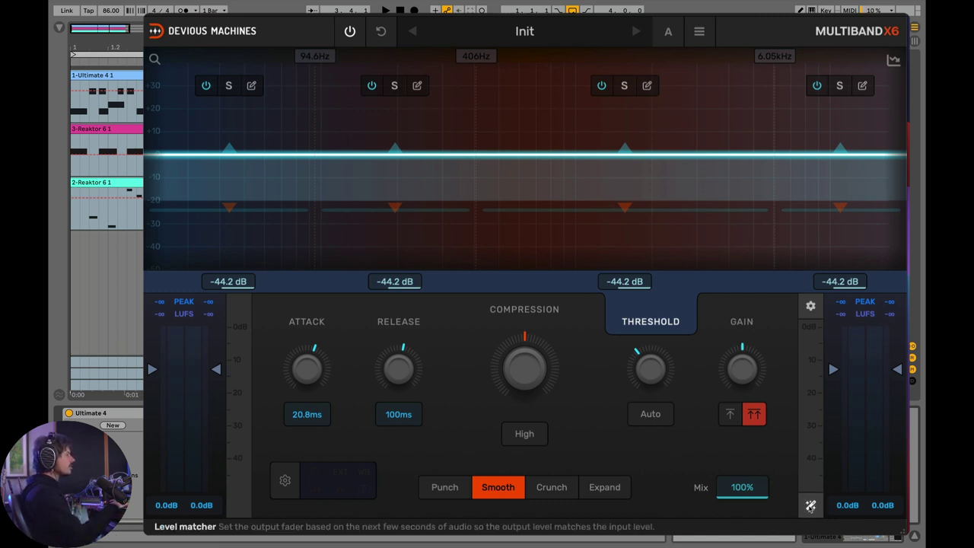
click(810, 506)
key(space)
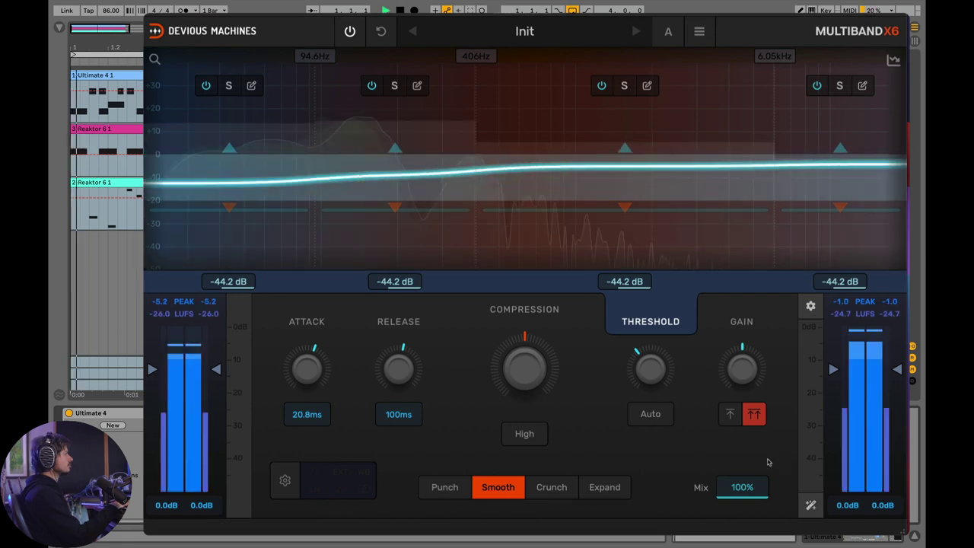
click(811, 506)
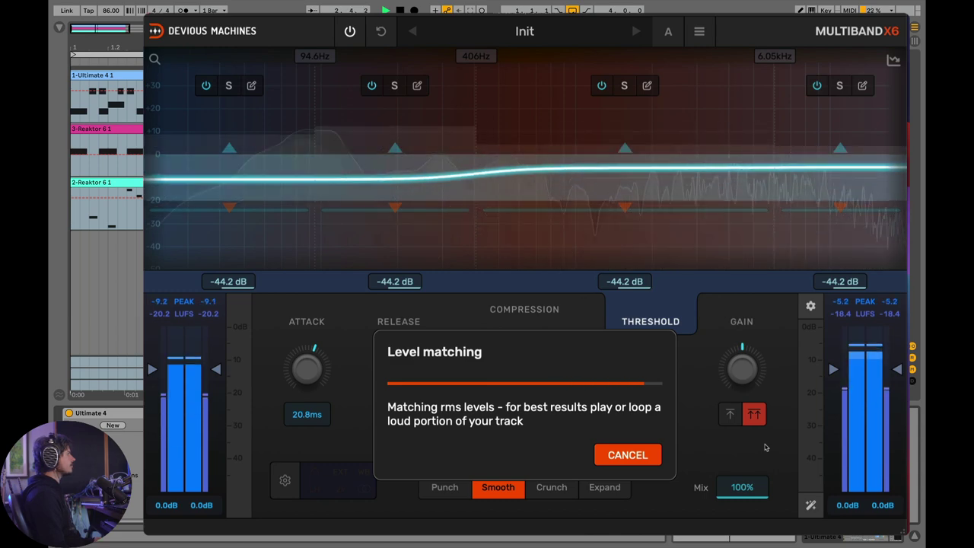
- Compare the level-matched loop with the compressor bypassed and active during playback
key(space)
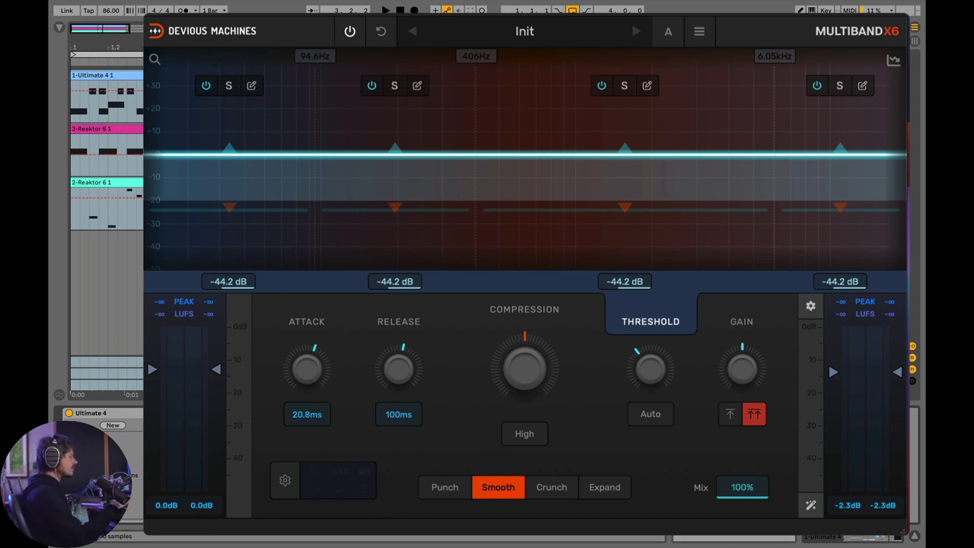
click(350, 31)
click(350, 31)
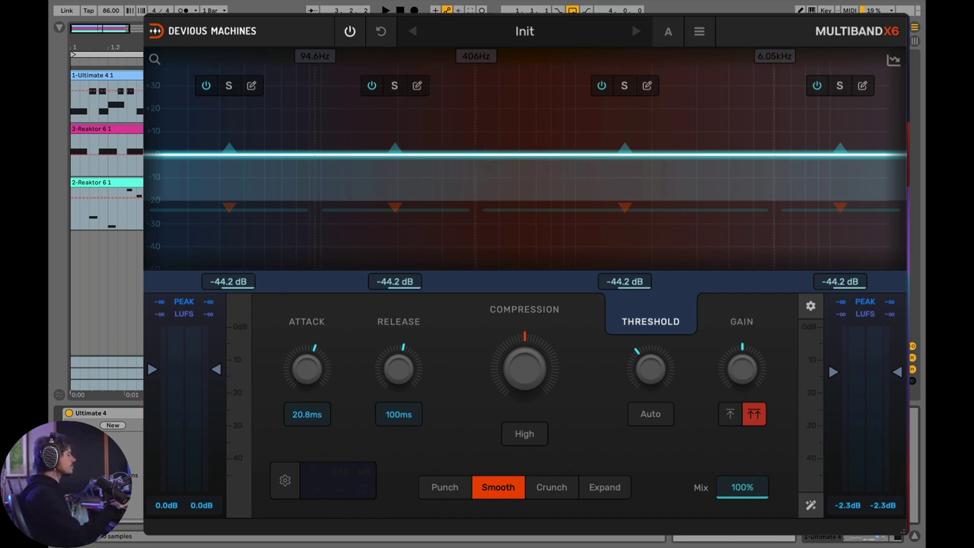
click(349, 31)
key(space)
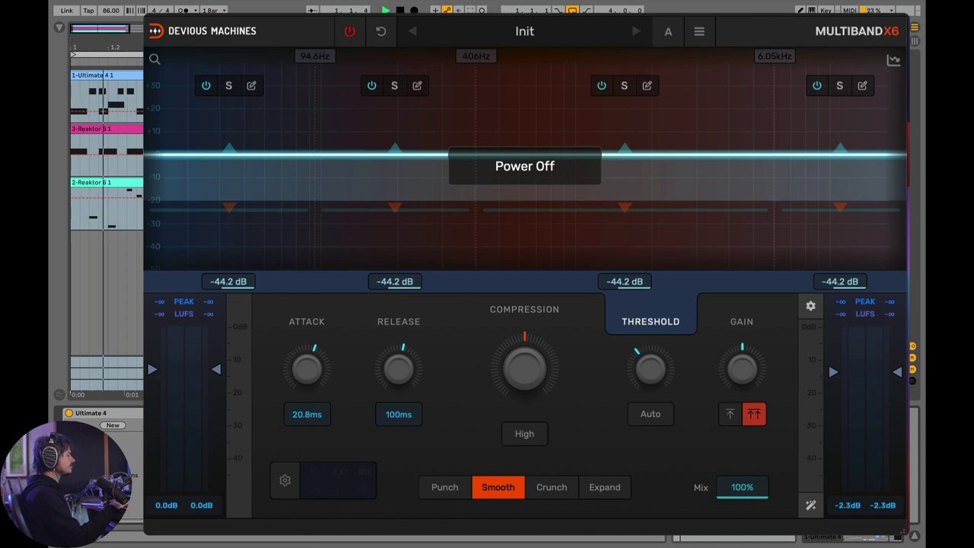
click(349, 31)
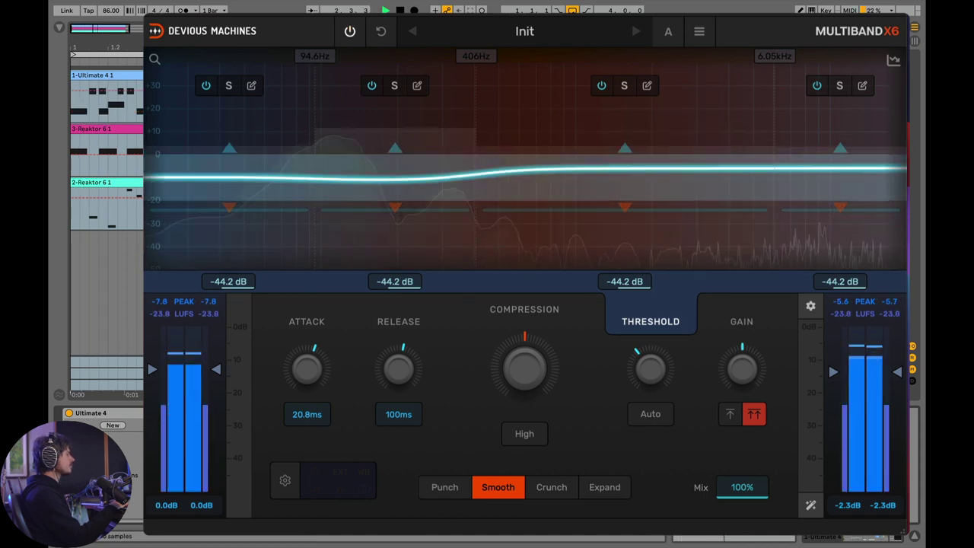
click(349, 31)
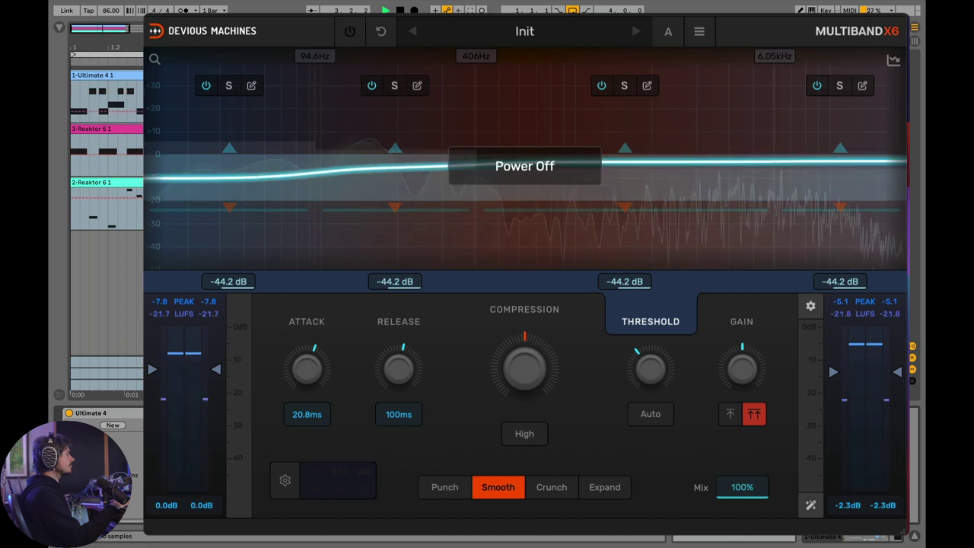
click(349, 30)
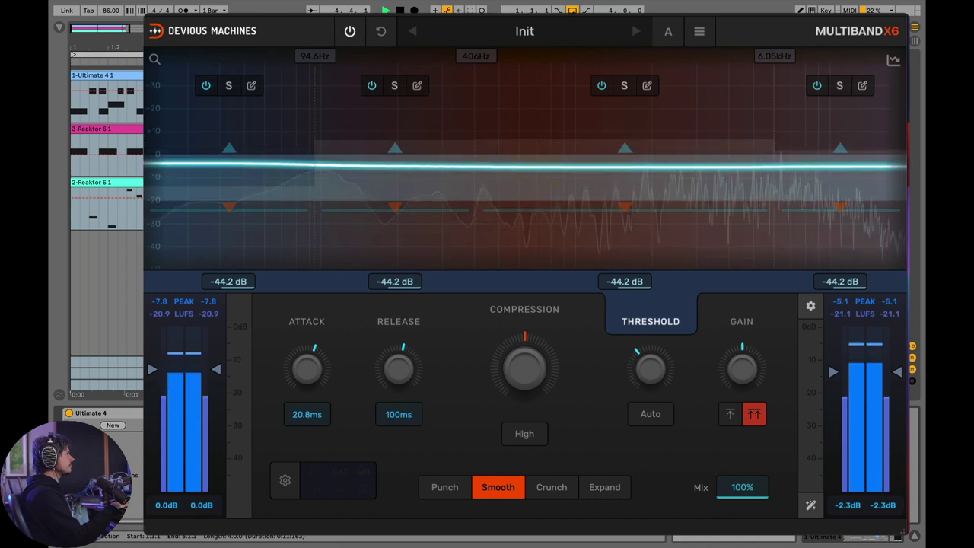
key(space)
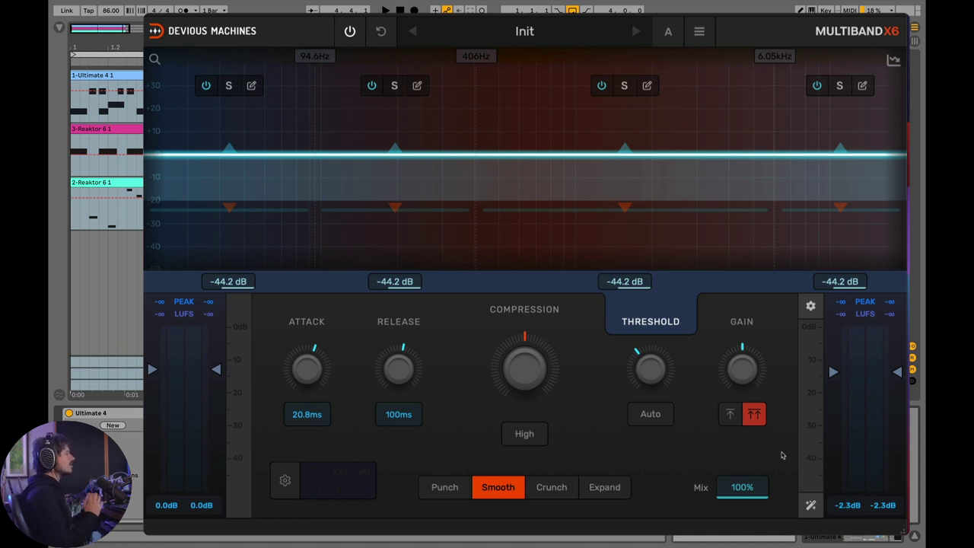
- Enable High compression and set the compression amount to -32.8 dB for all bands while auditioning the loop
click(522, 435)
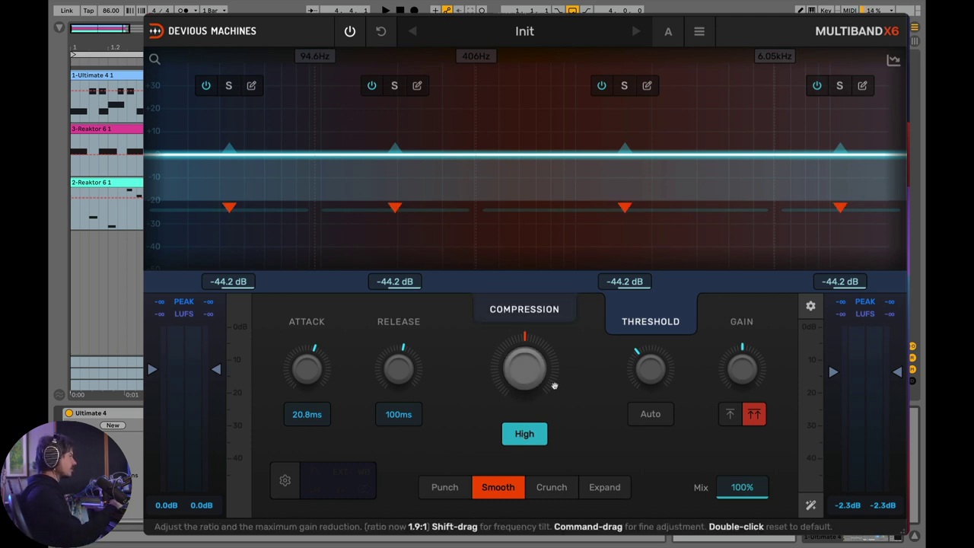
key(space)
drag(524, 368, 521, 388)
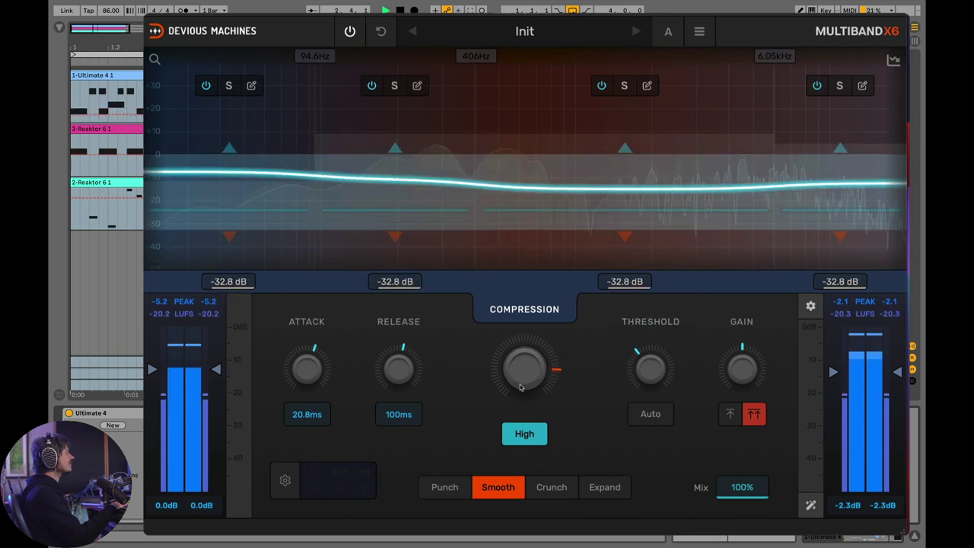
key(space)
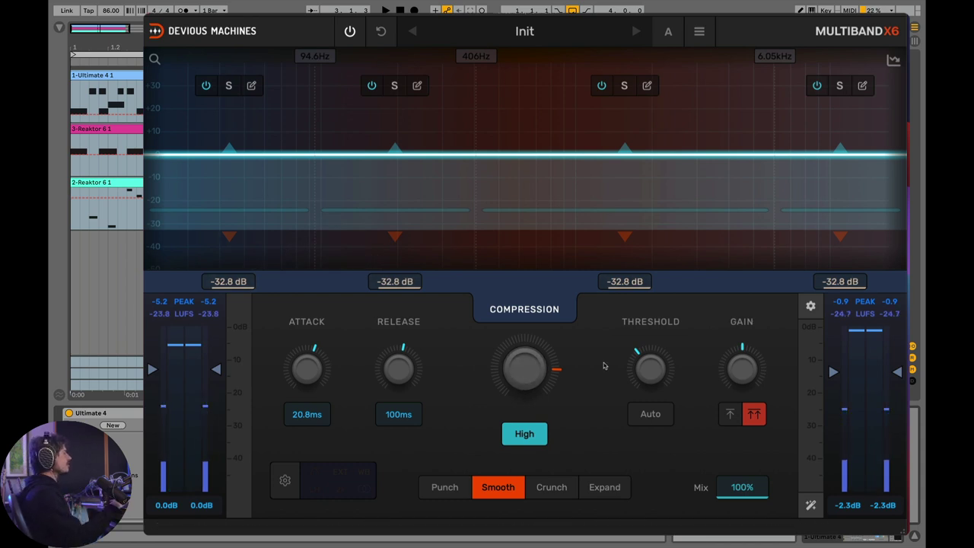
- Lower the threshold to -49.9 dB for all bands and audition the loop
mouse_move(650, 369)
mouse_down()
mouse_move(650, 384)
mouse_move(649, 370)
mouse_up()
key(space)
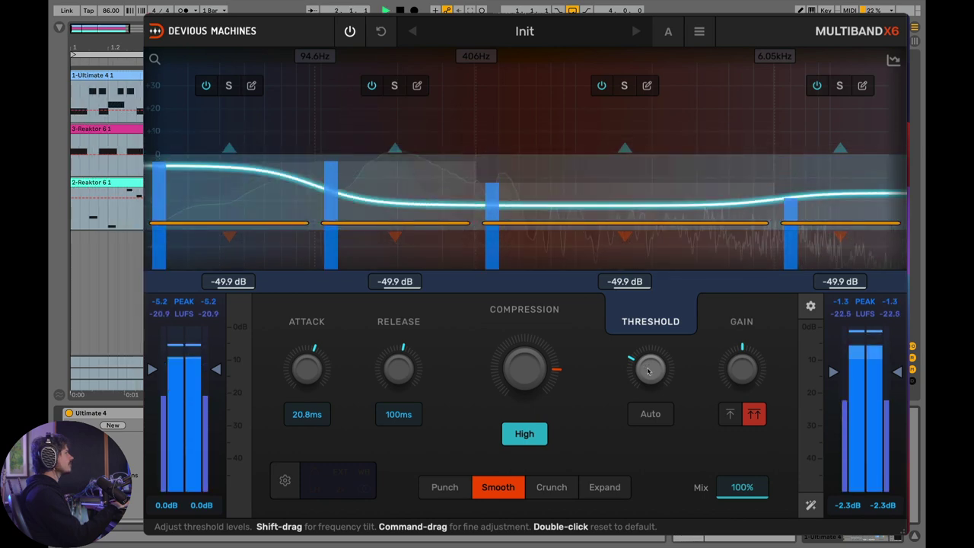
key(space)
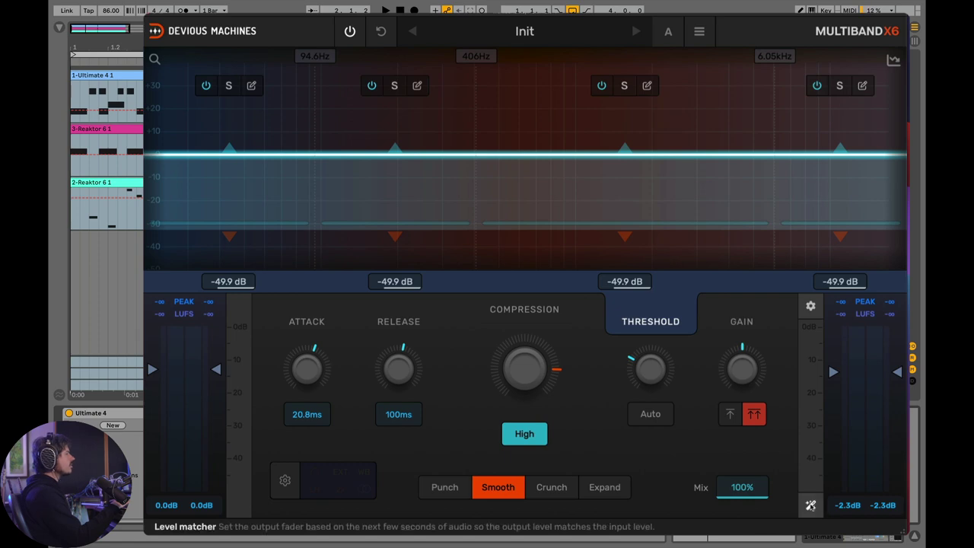
- Run the level matcher during playback to match the output level to the input
key(space)
click(811, 506)
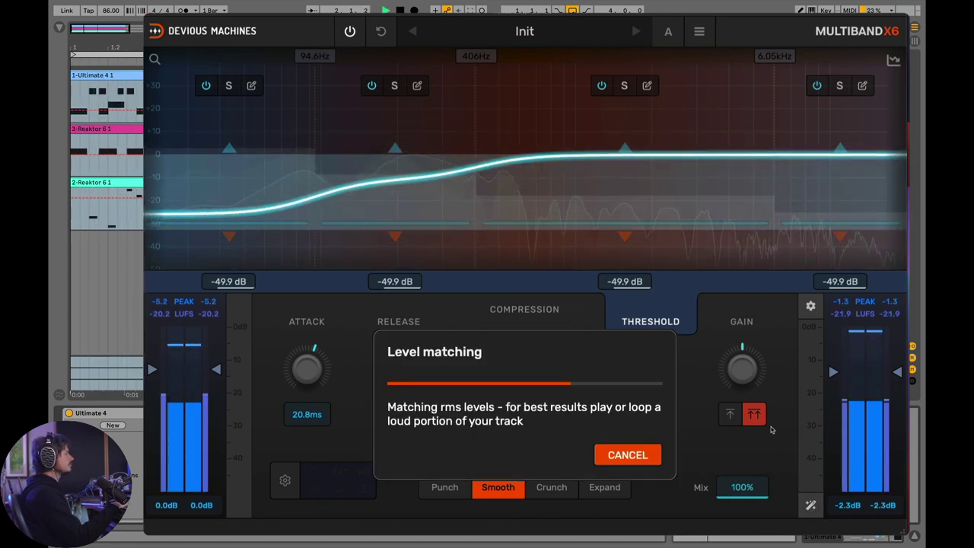
key(space)
click(811, 506)
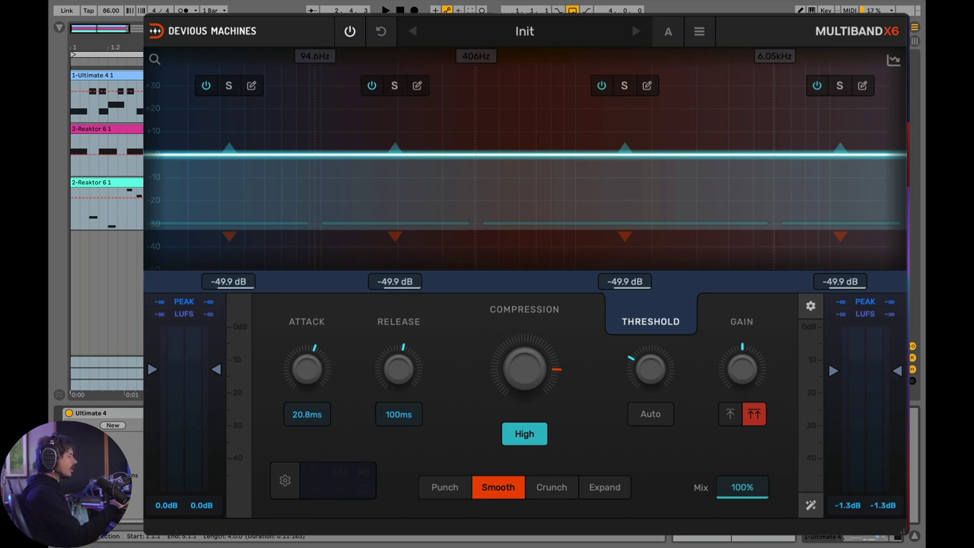
- Compare the heavily compressed loop with the compressor bypassed and active, raising the output level to +0.2 dB
key(space)
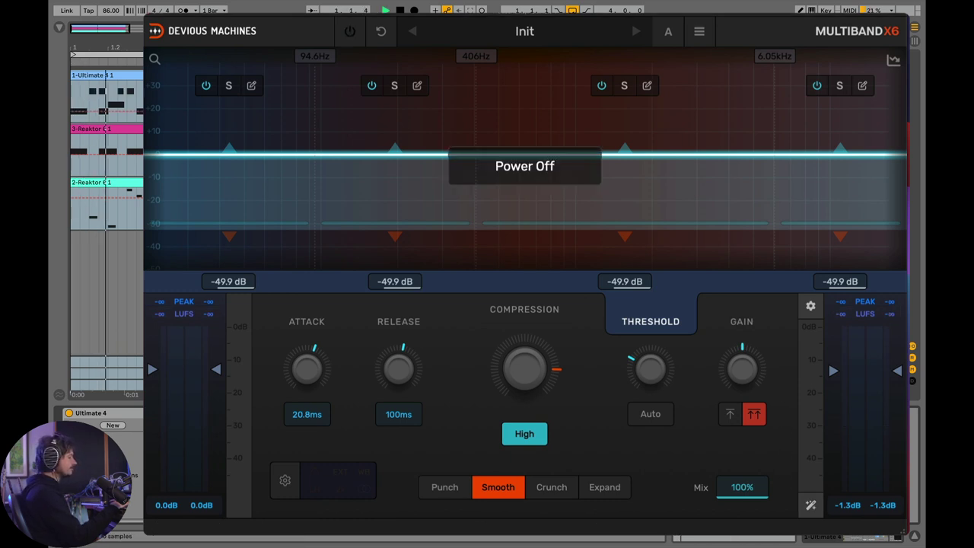
click(349, 30)
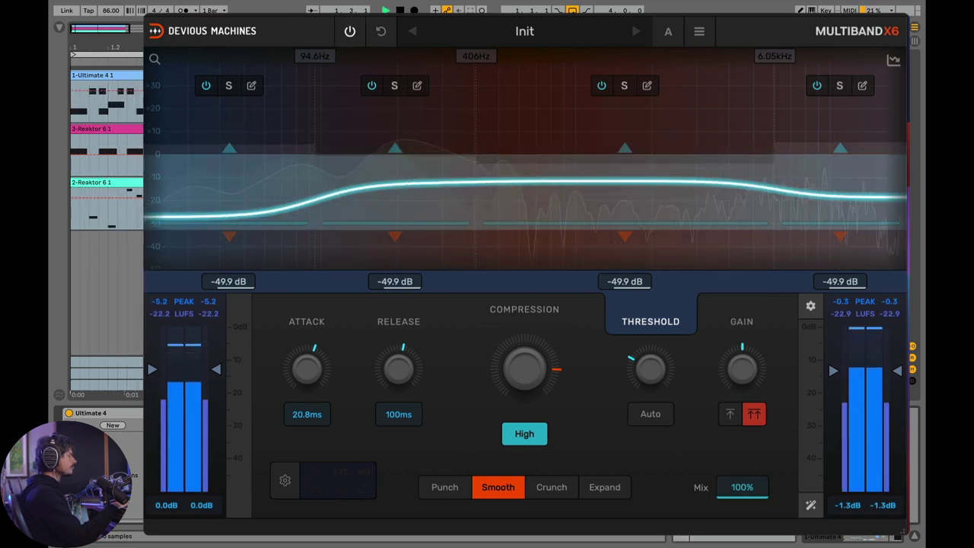
key(space)
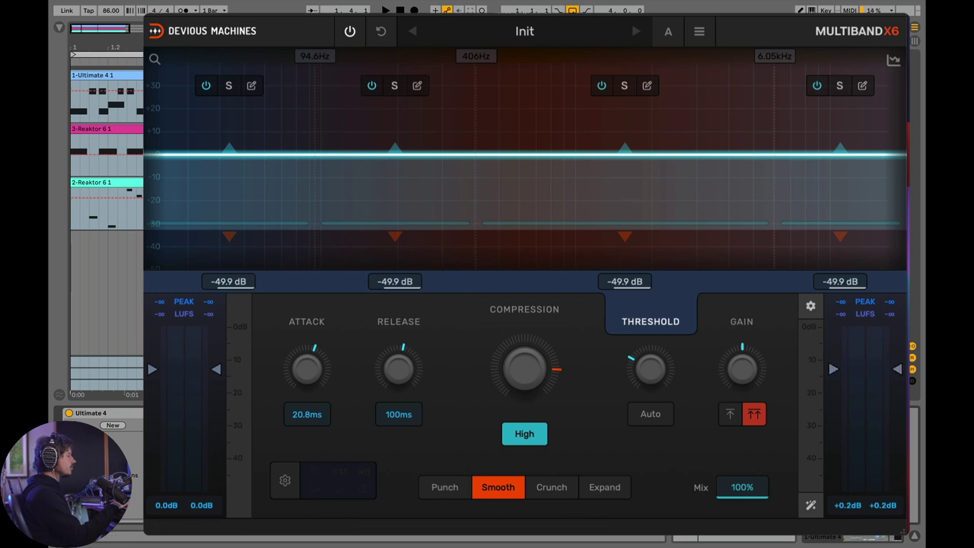
key(space)
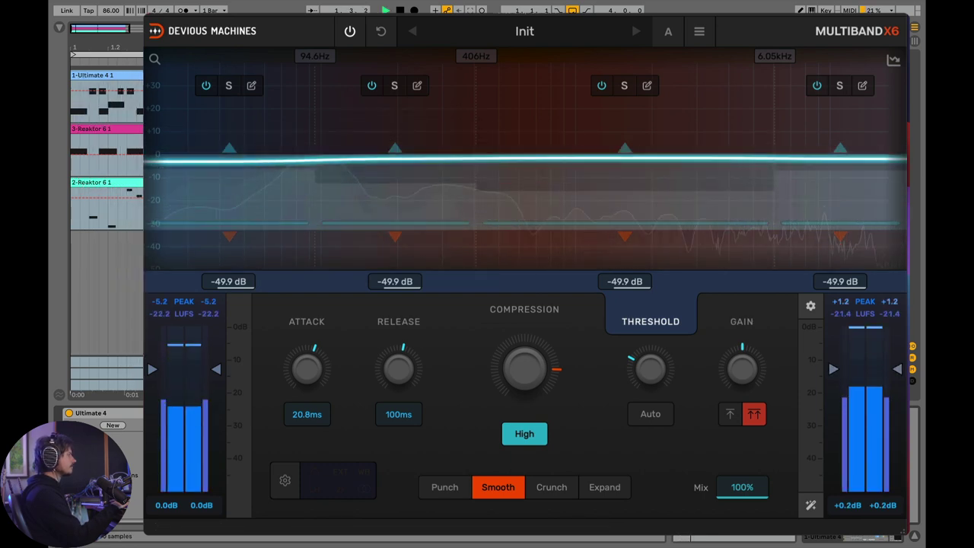
click(349, 30)
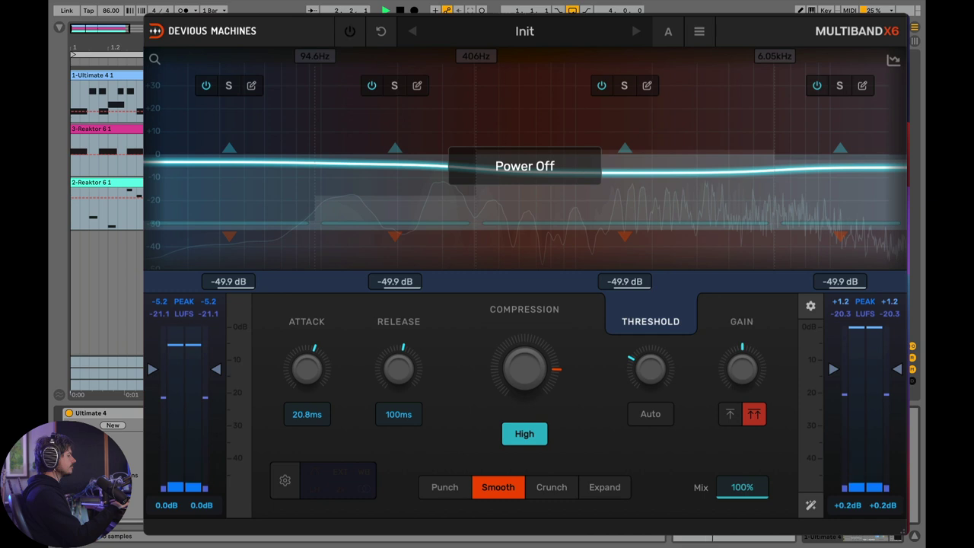
click(350, 30)
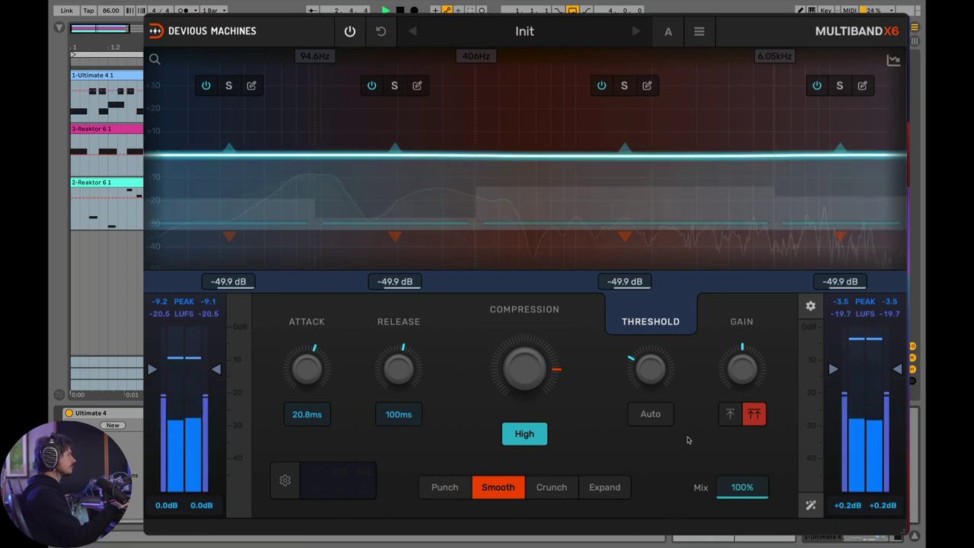
key(space)
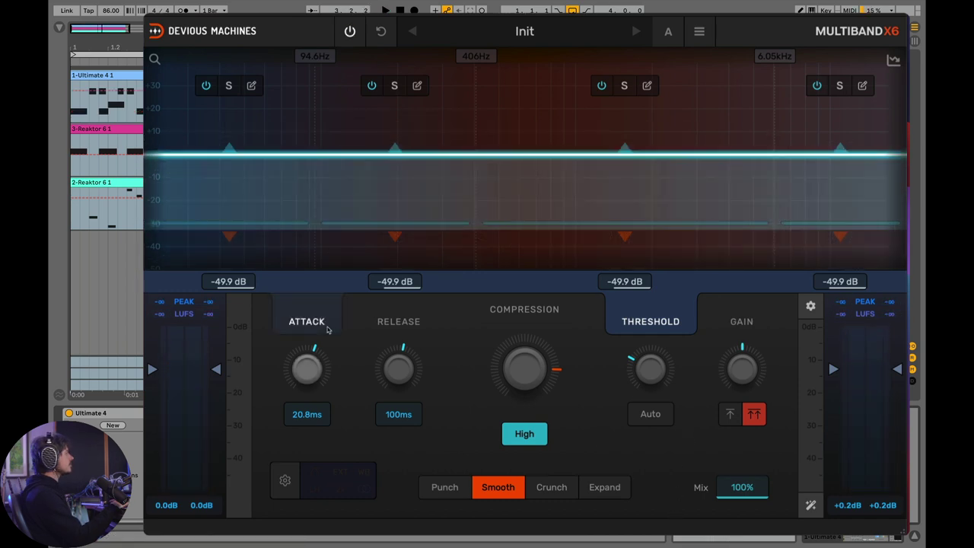
- Shorten the attack to 158 µs for all bands while auditioning the loop
click(306, 368)
mouse_move(305, 369)
mouse_down()
mouse_move(305, 398)
mouse_move(305, 388)
mouse_up()
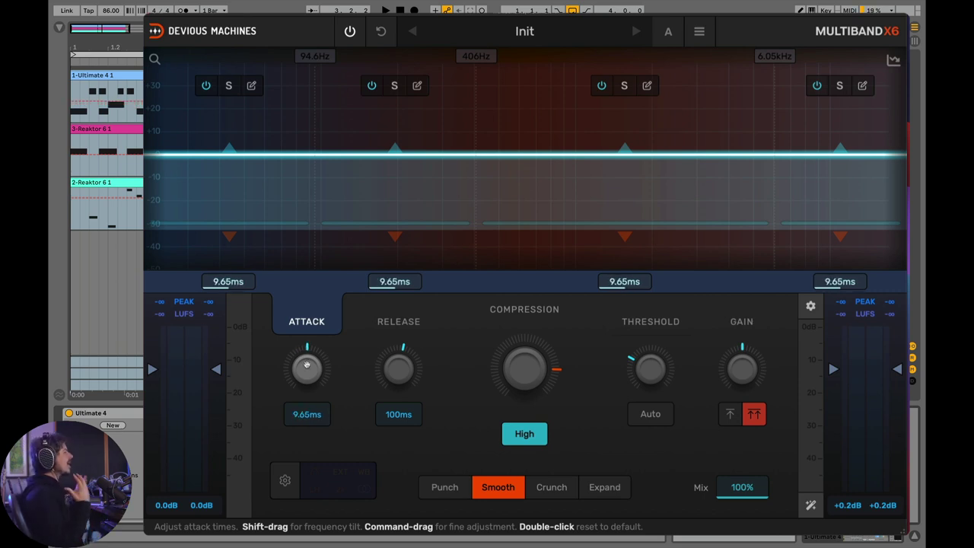
key(space)
drag(306, 371, 305, 411)
key(space)
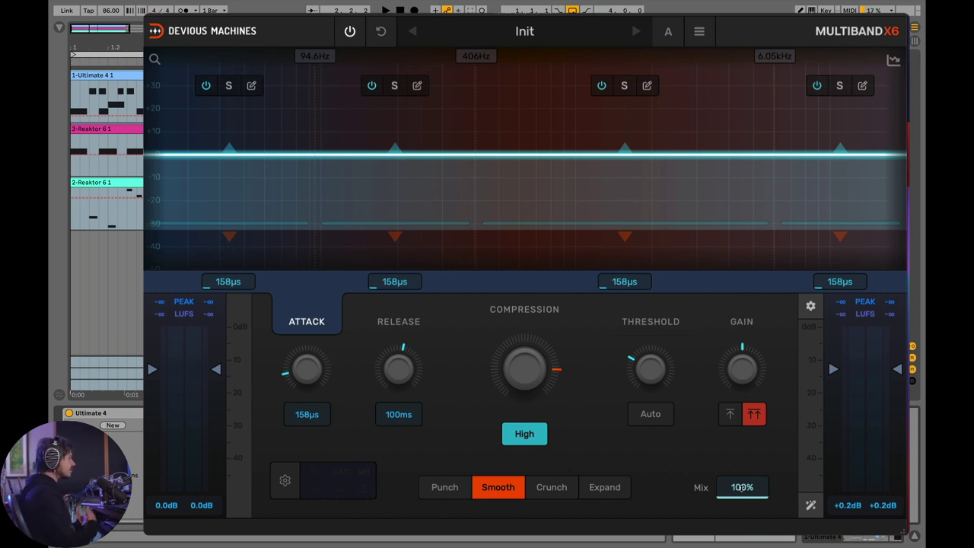
- During playback, lower the mix to 0% and raise it to 62% to blend in the compressed signal
key(space)
drag(744, 485, 743, 534)
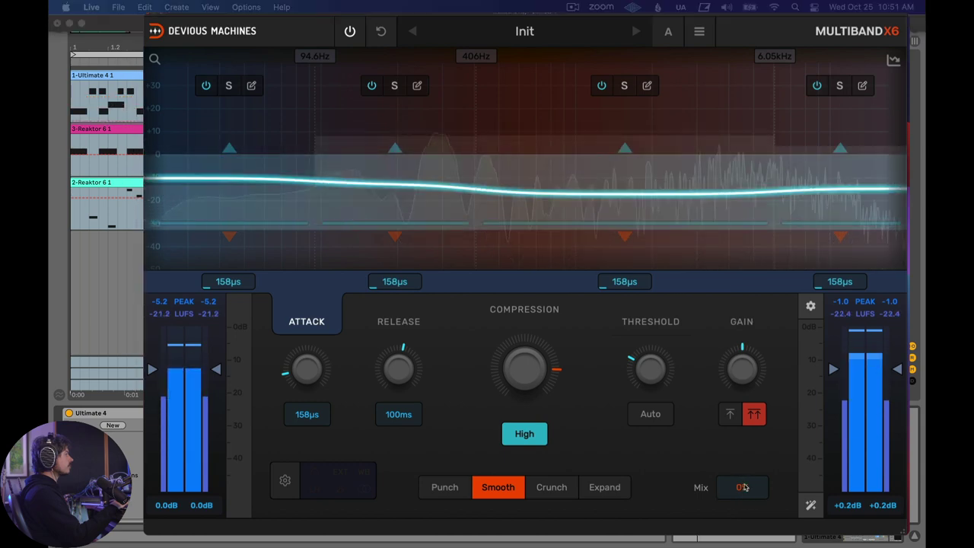
drag(742, 487, 742, 455)
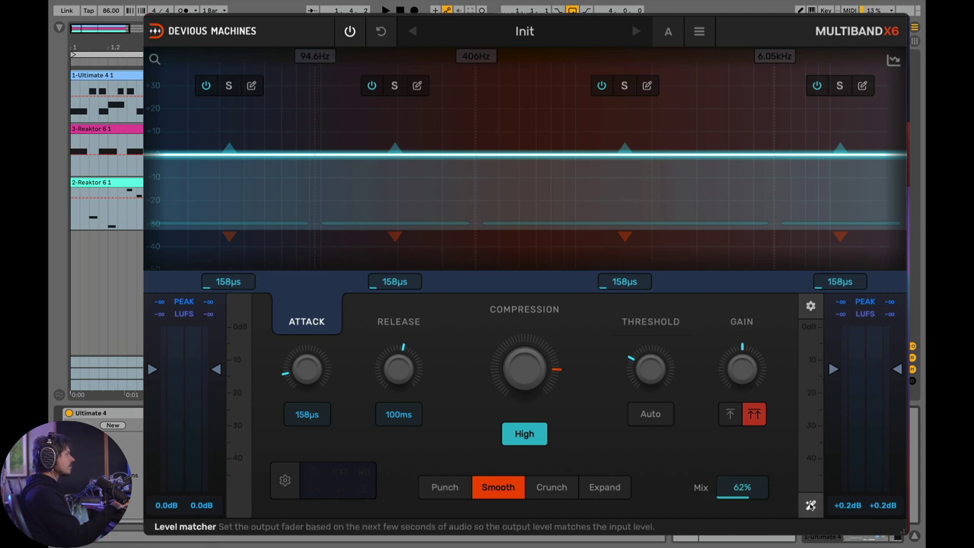
- Run the level matcher during playback to set the output level to 1.9 dB, and dismiss its result
click(810, 506)
key(space)
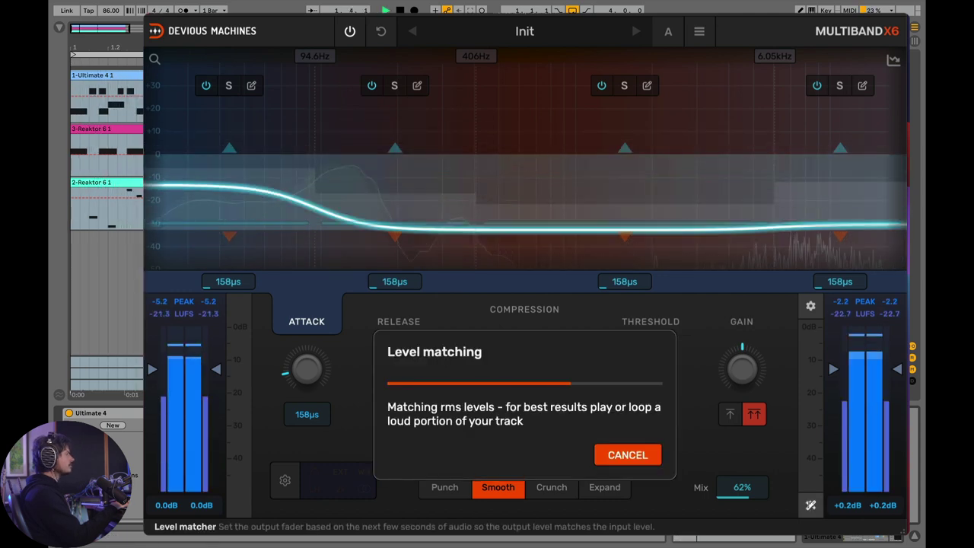
key(space)
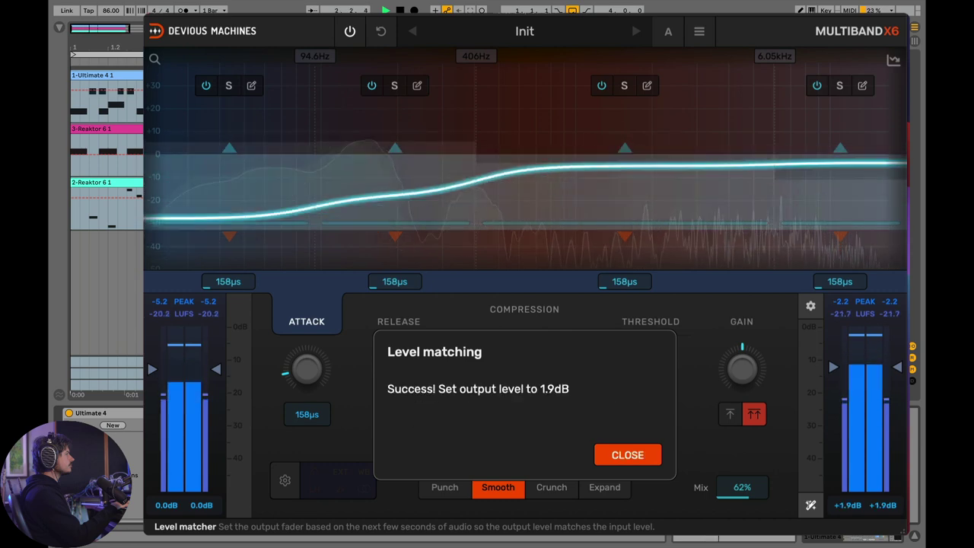
click(638, 458)
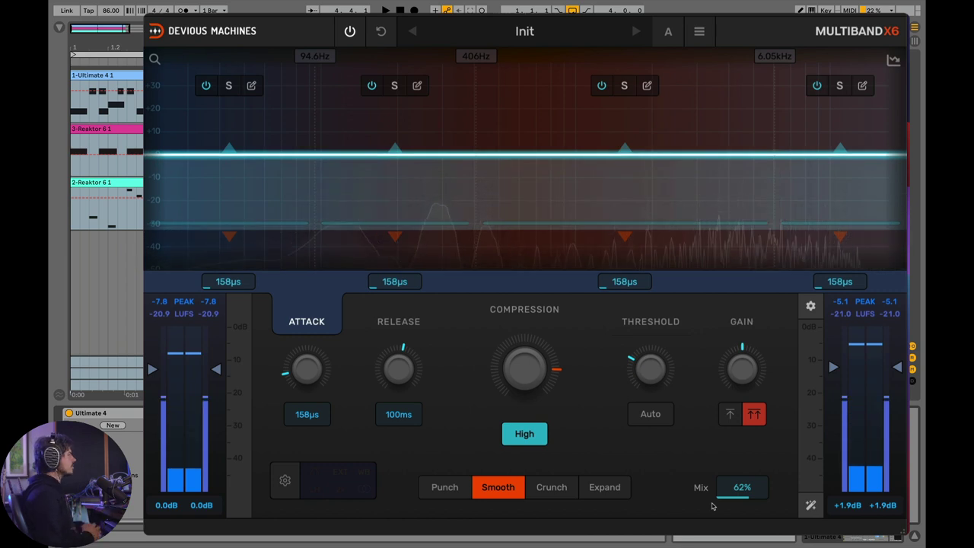
- Return the mix to 100%, disable High mode with a lower compression amount, and set the threshold to -42.5 dB
drag(742, 490, 742, 498)
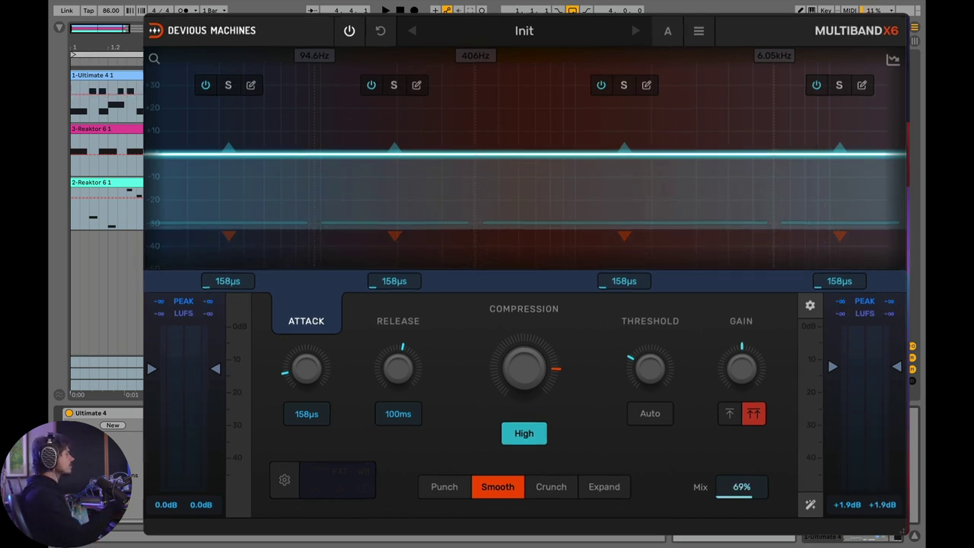
mouse_move(524, 368)
mouse_down()
mouse_move(523, 393)
mouse_move(524, 361)
mouse_up()
click(524, 433)
drag(650, 368, 649, 356)
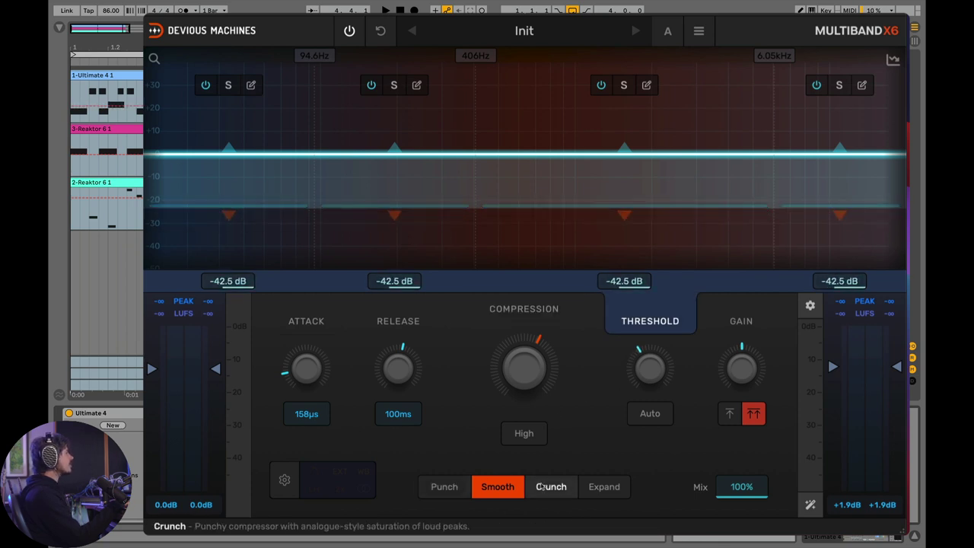
- Switch the compression style to Punch and audition the loop
click(449, 489)
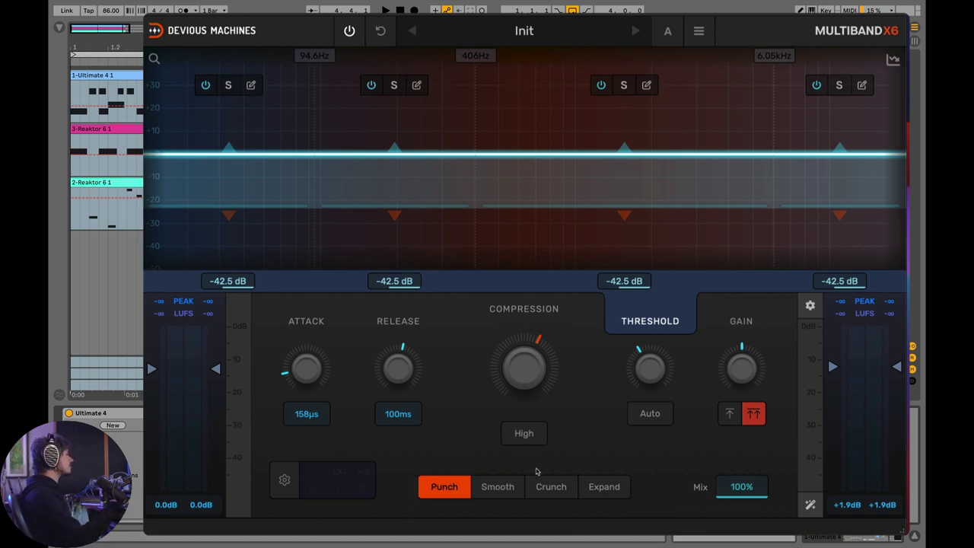
key(space)
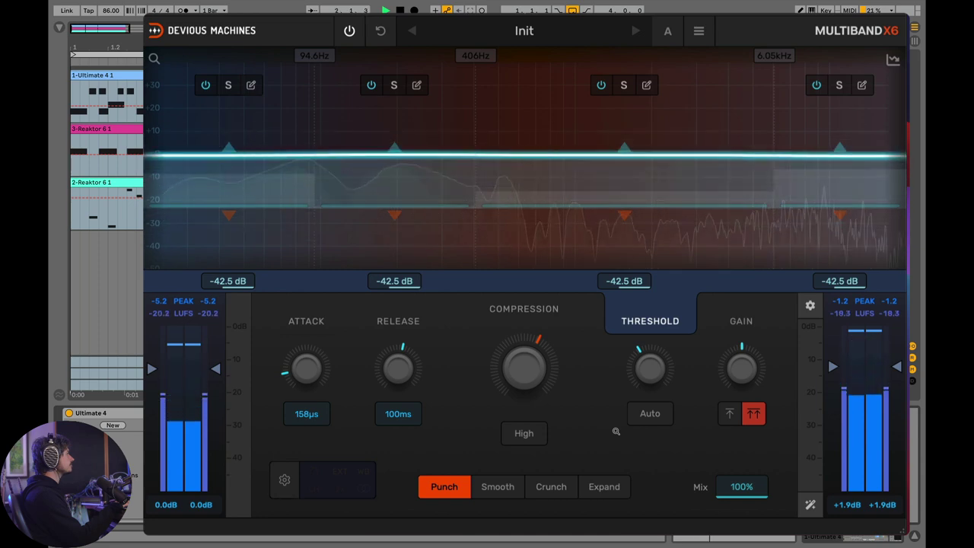
key(space)
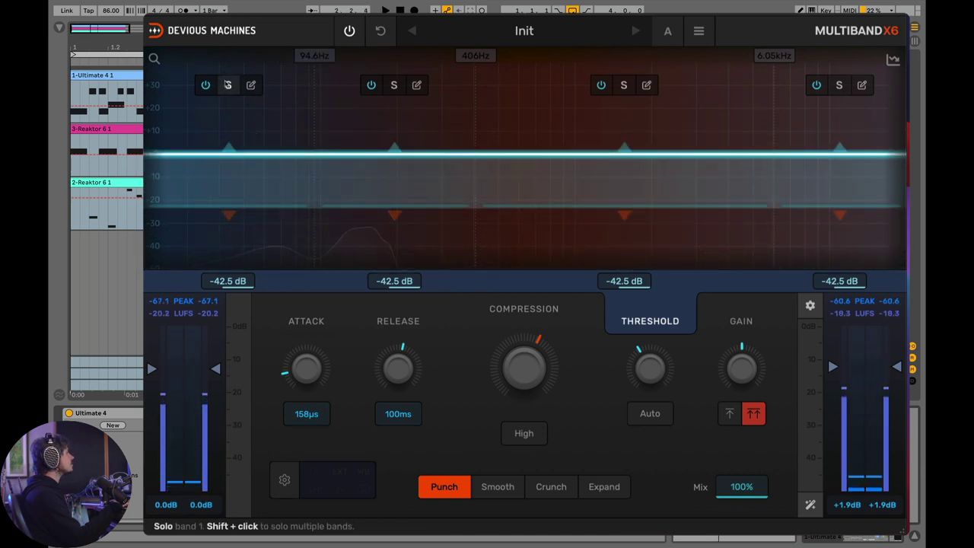
- Solo band 2, audition it, and set its attack to 154 µs
click(394, 86)
key(space)
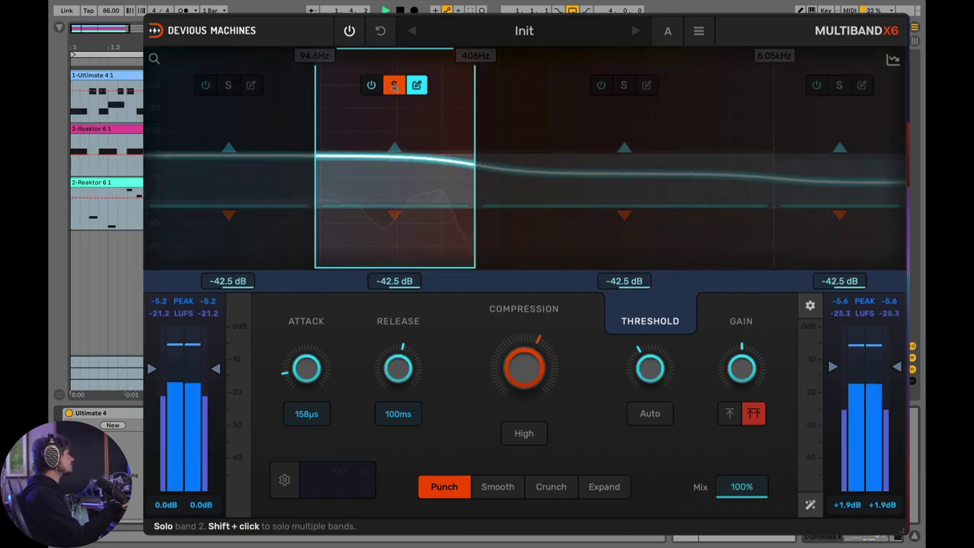
key(space)
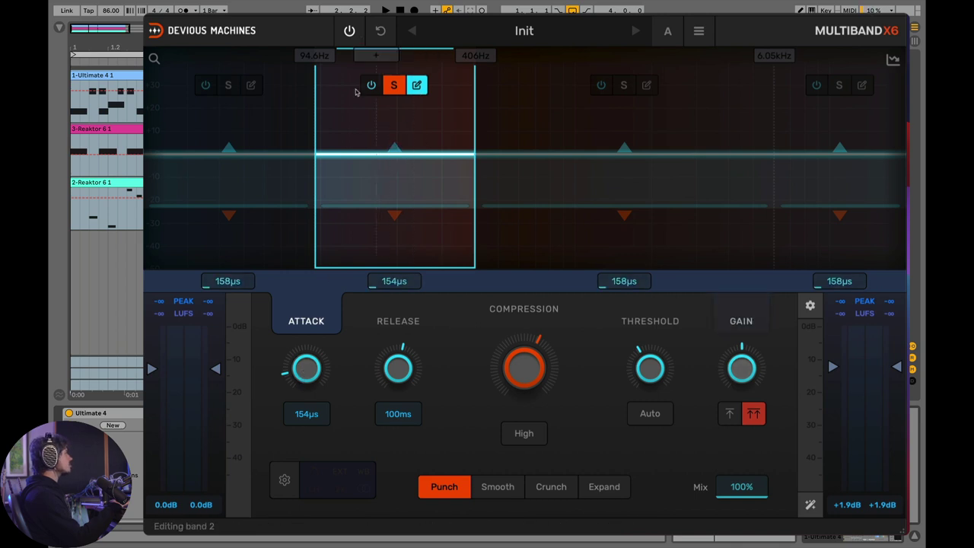
- Set band 2's attack to 24.1 ms while auditioning it soloed, and unsolo the band
key(space)
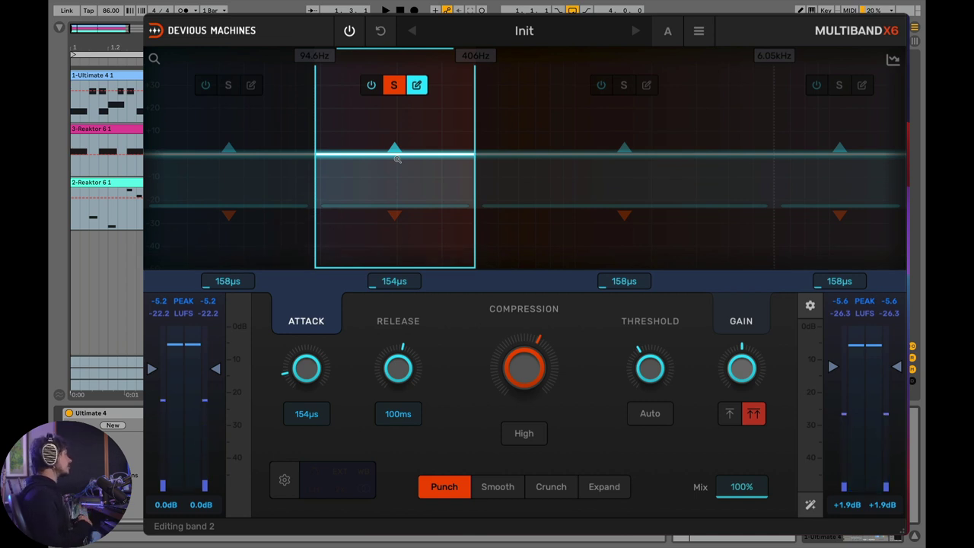
click(394, 86)
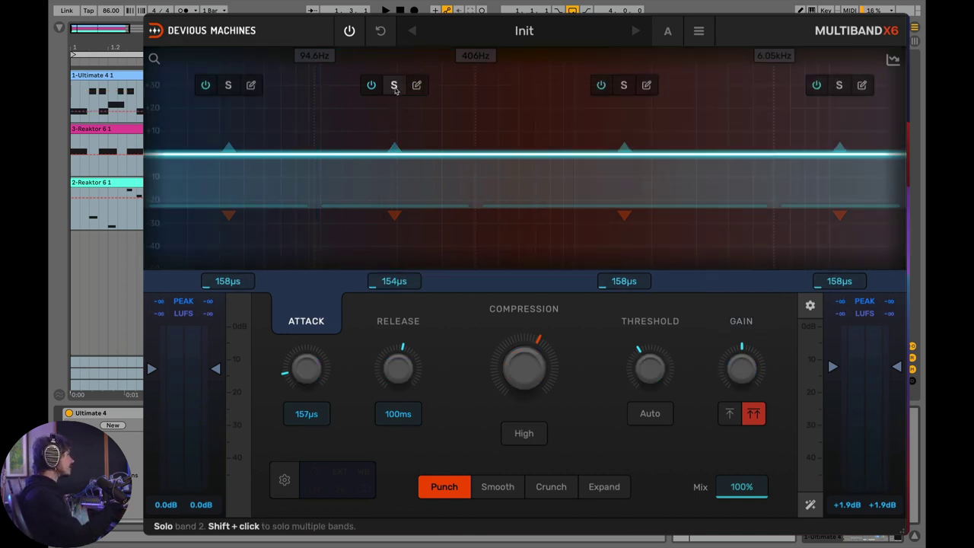
click(394, 85)
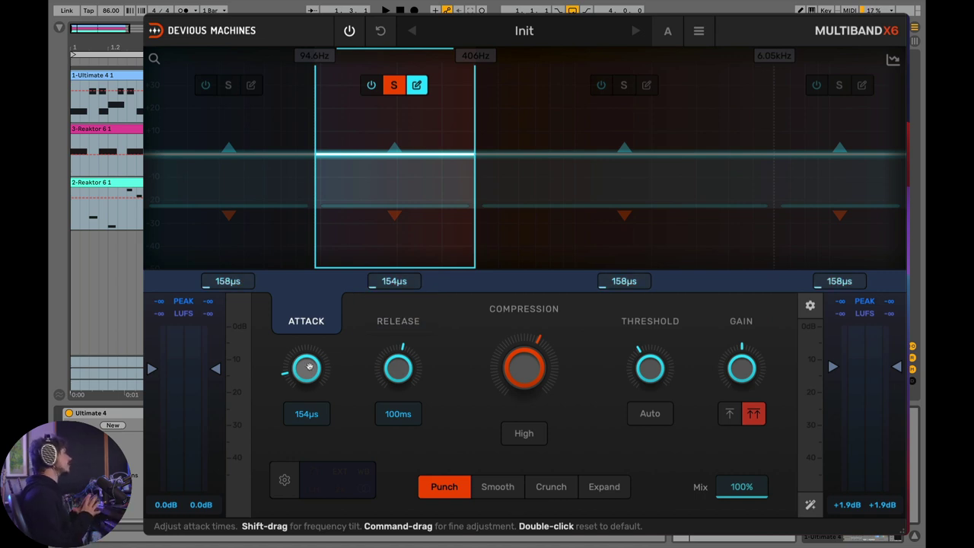
key(space)
drag(309, 366, 329, 360)
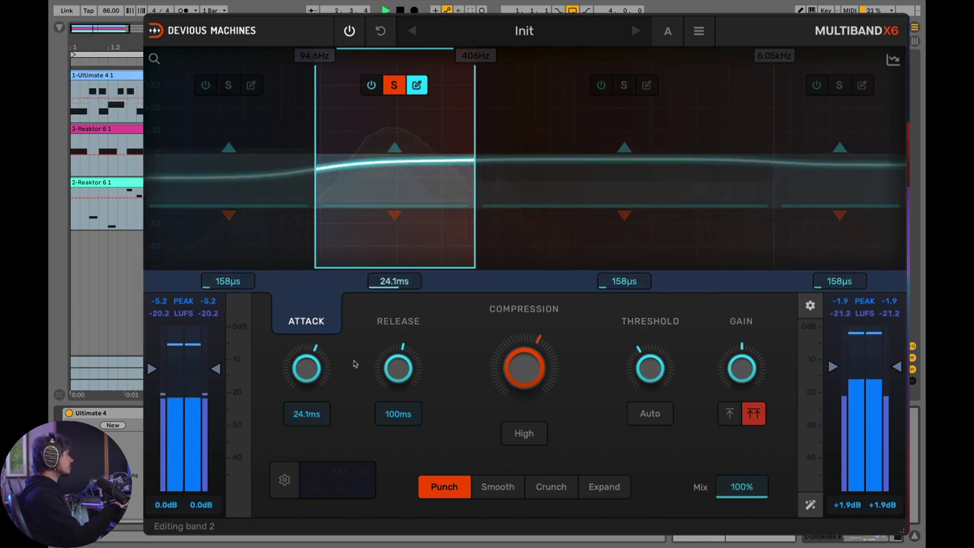
key(space)
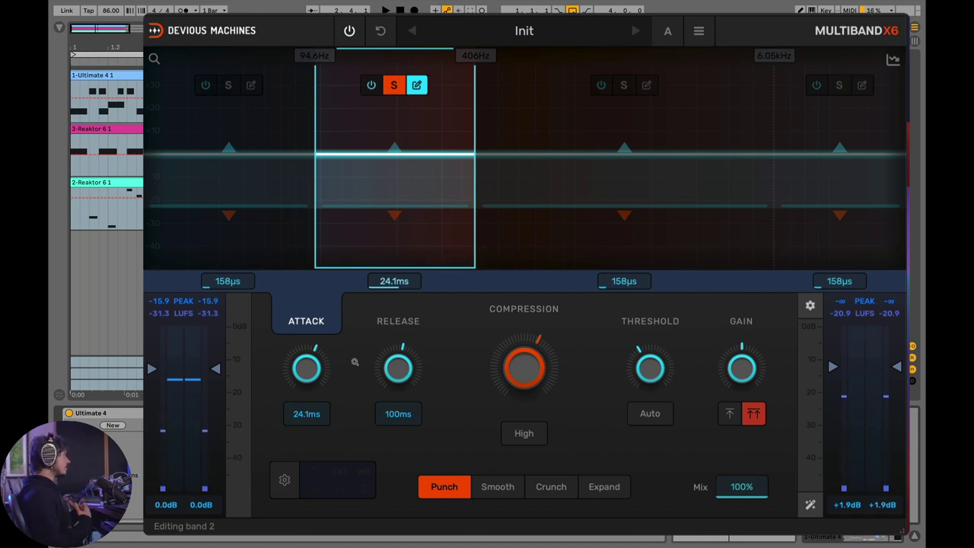
click(393, 84)
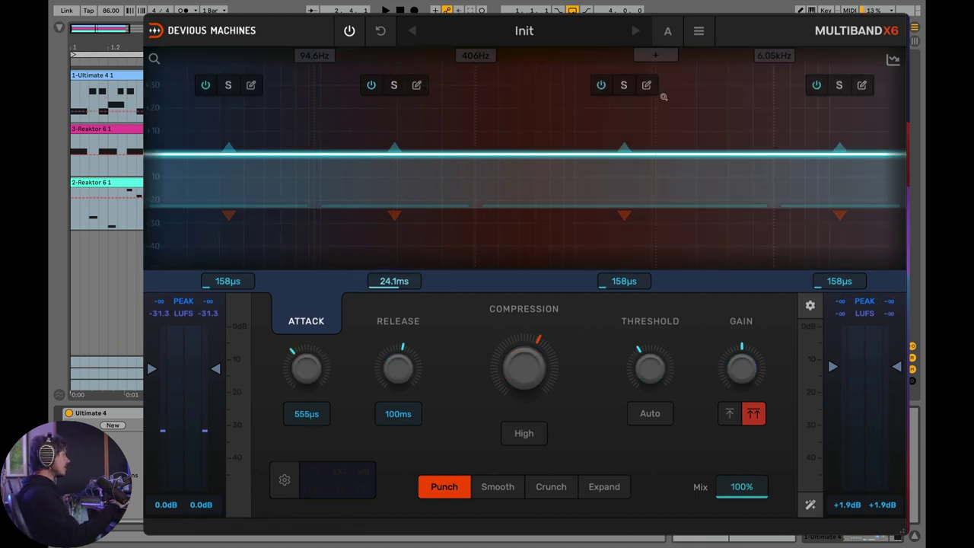
- Solo band 3, set its attack to 34.1 ms during playback, and unsolo the band
click(623, 85)
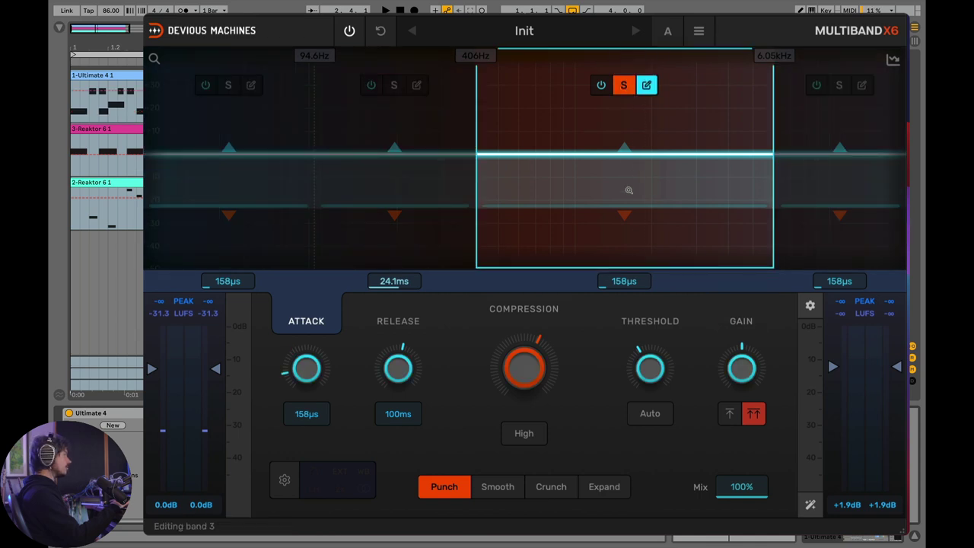
key(space)
drag(307, 369, 306, 343)
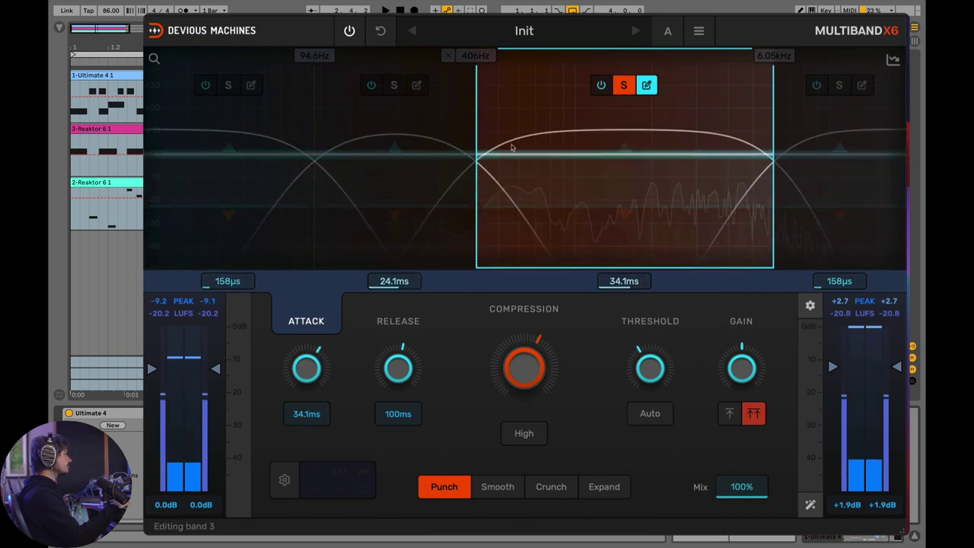
click(624, 85)
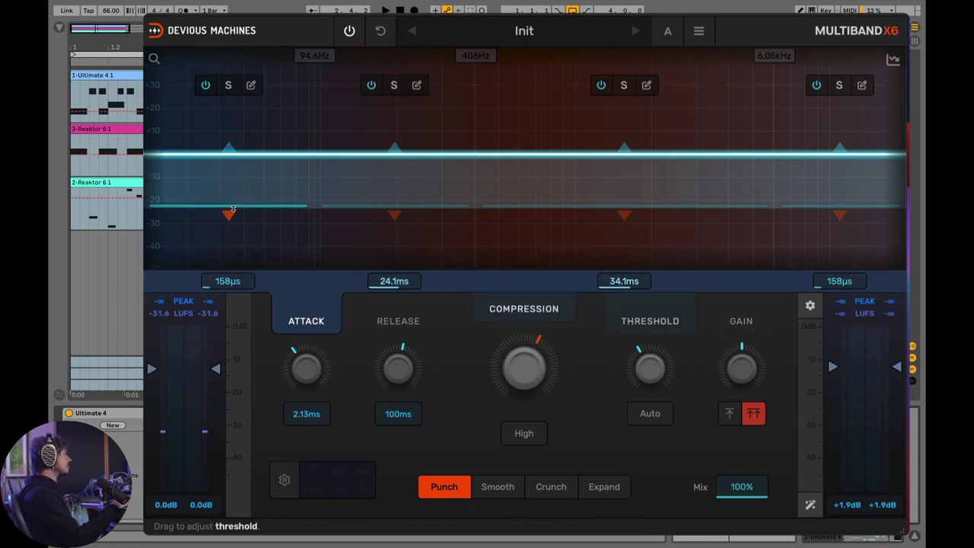
- Solo band 1 to check its attack, and audition the loop with all bands active
click(228, 86)
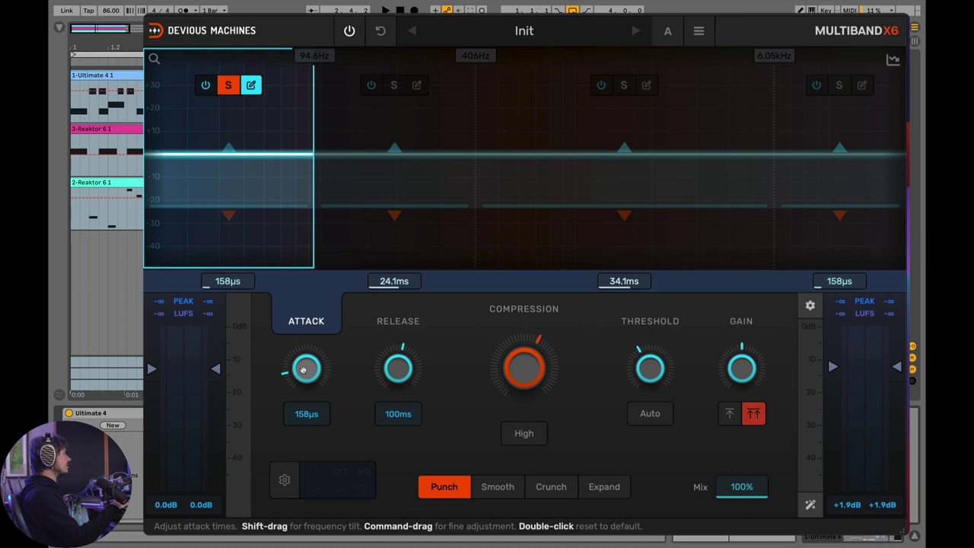
drag(303, 369, 389, 370)
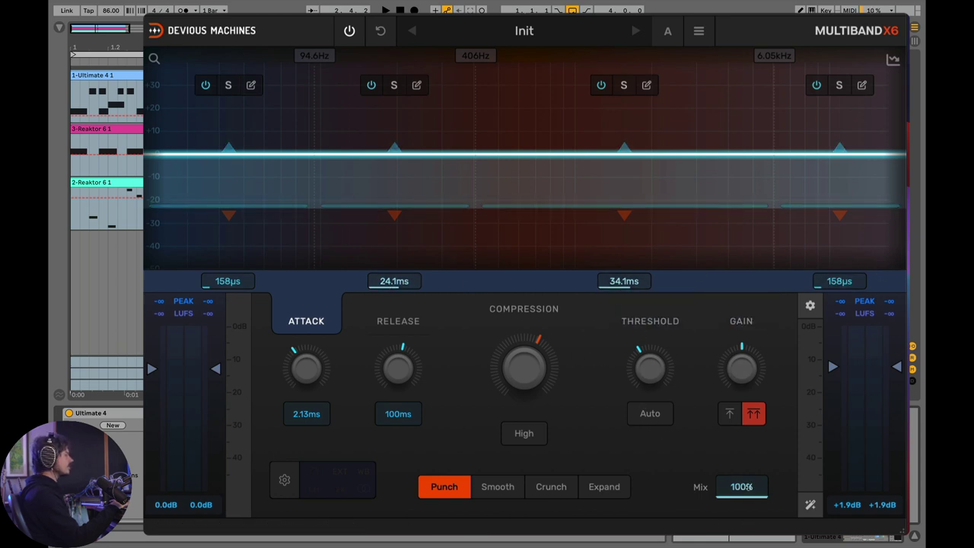
key(space)
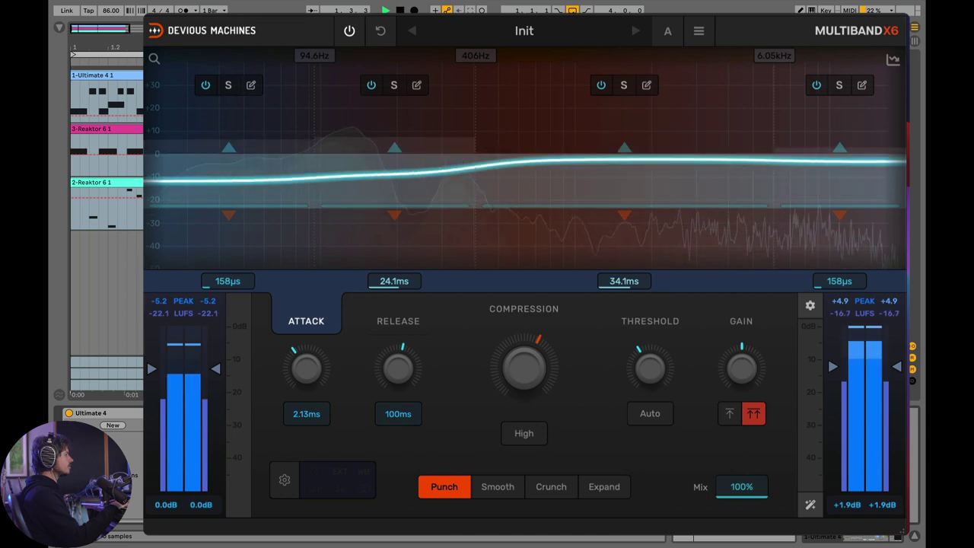
key(space)
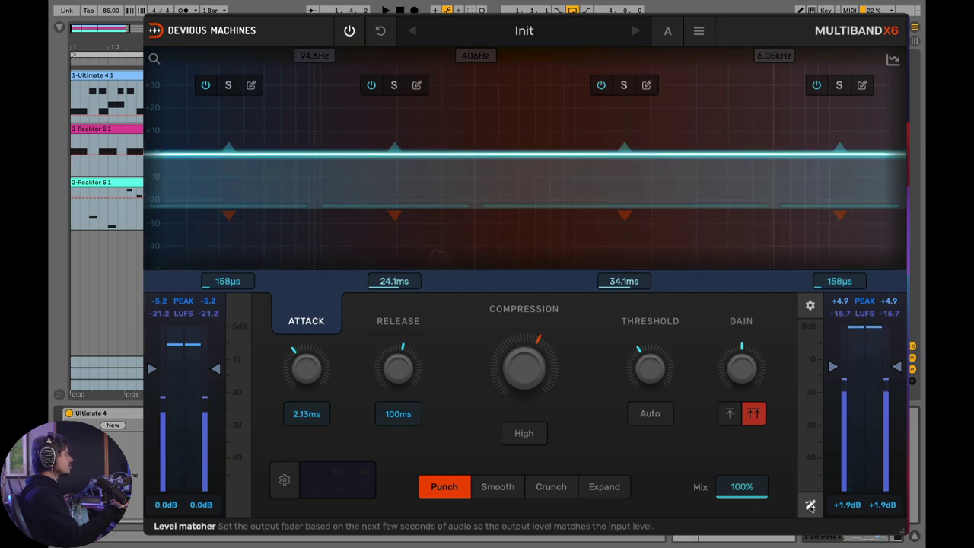
- Run the level matcher to set the output level to -3.4 dB, and audition the level-matched loop
click(809, 504)
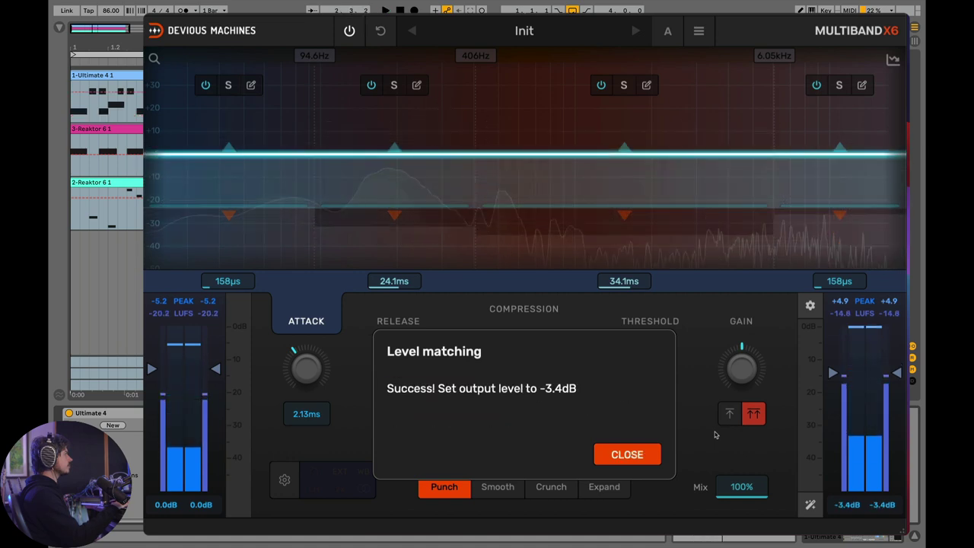
key(space)
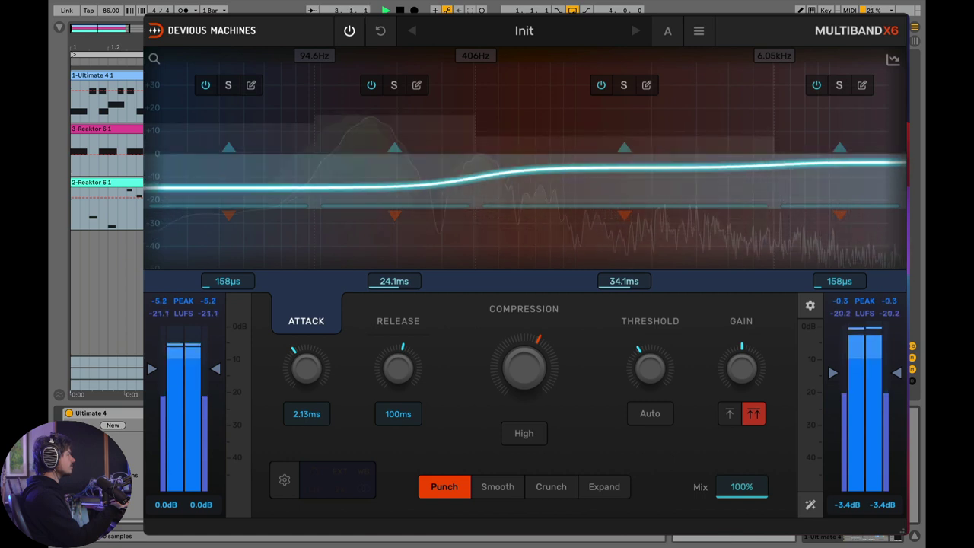
key(space)
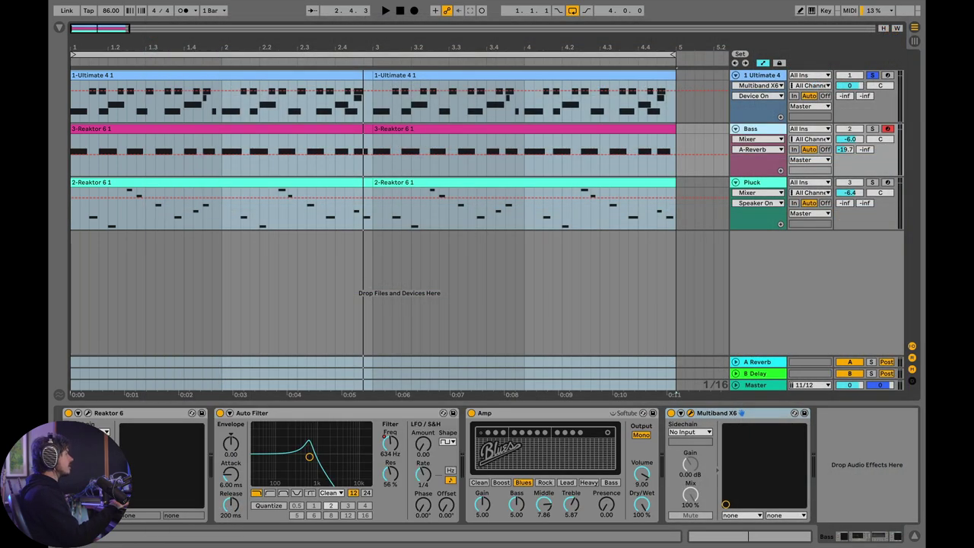
- In the Bass track's Multiband X6, delete the 6.58 kHz crossover and set the lowest crossover to 100 Hz while band 1 is soloed
key(space)
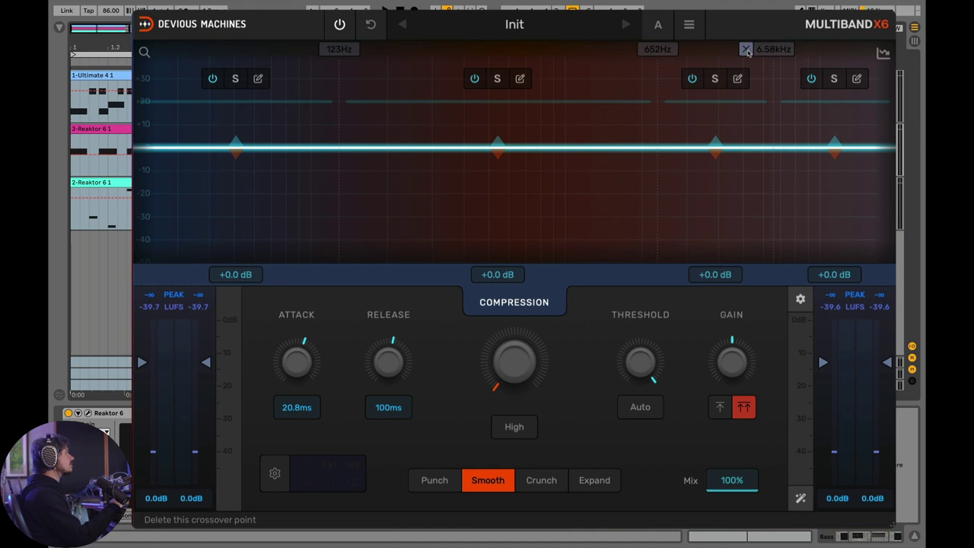
click(746, 50)
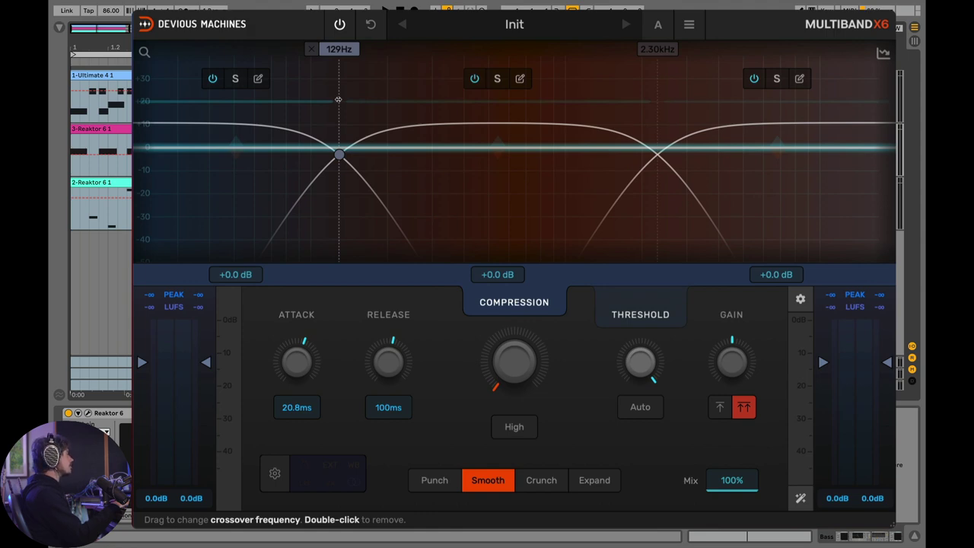
key(space)
click(236, 79)
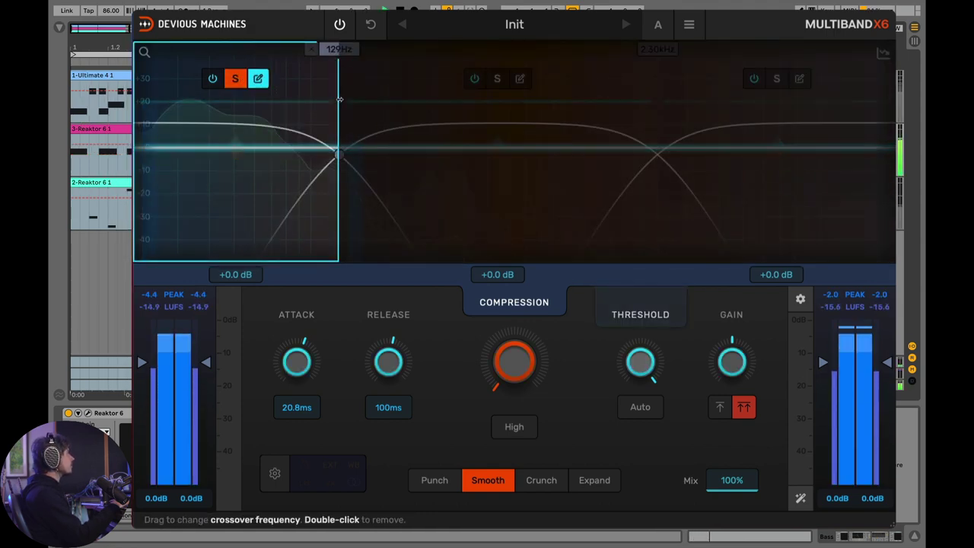
drag(338, 99, 309, 99)
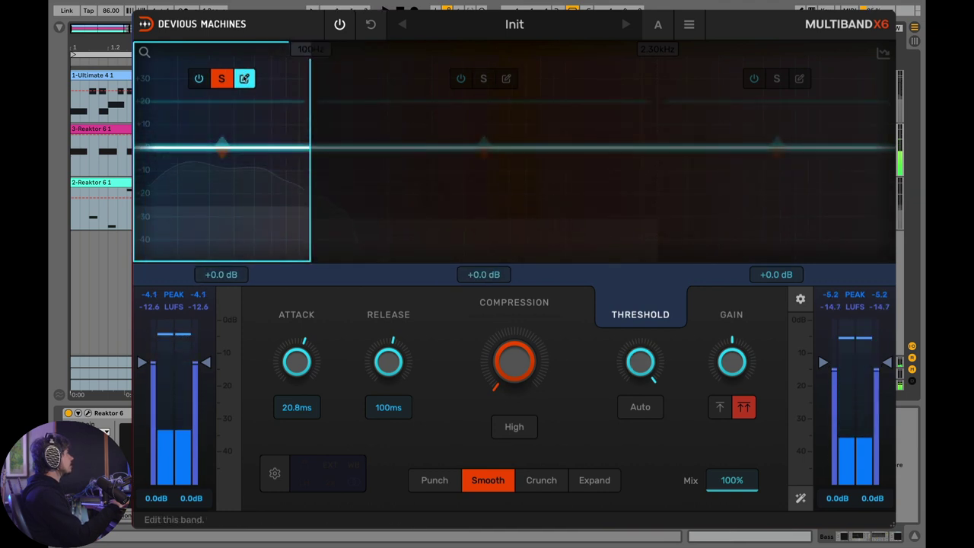
click(221, 79)
- Solo band 2 during playback and set its upper crossover to 2.00 kHz
click(485, 80)
key(space)
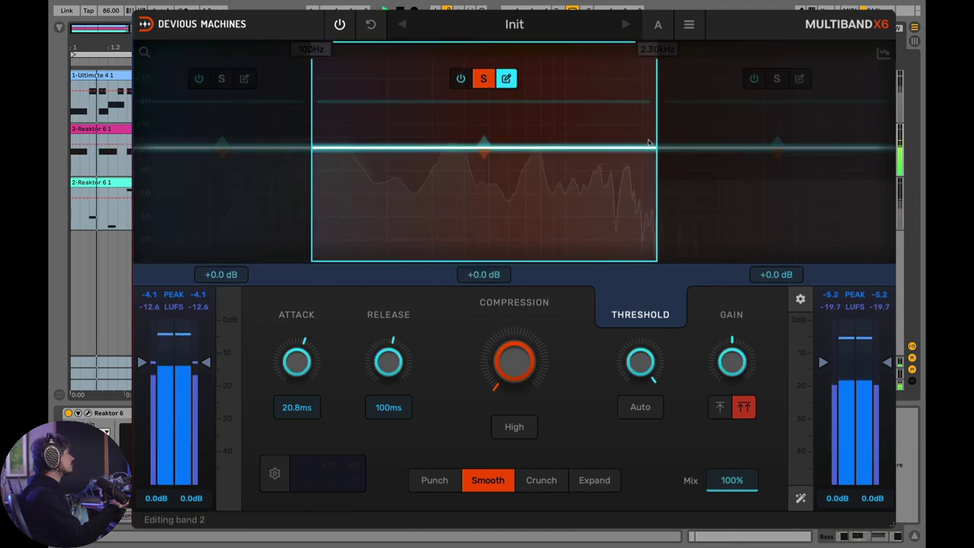
drag(656, 152, 641, 155)
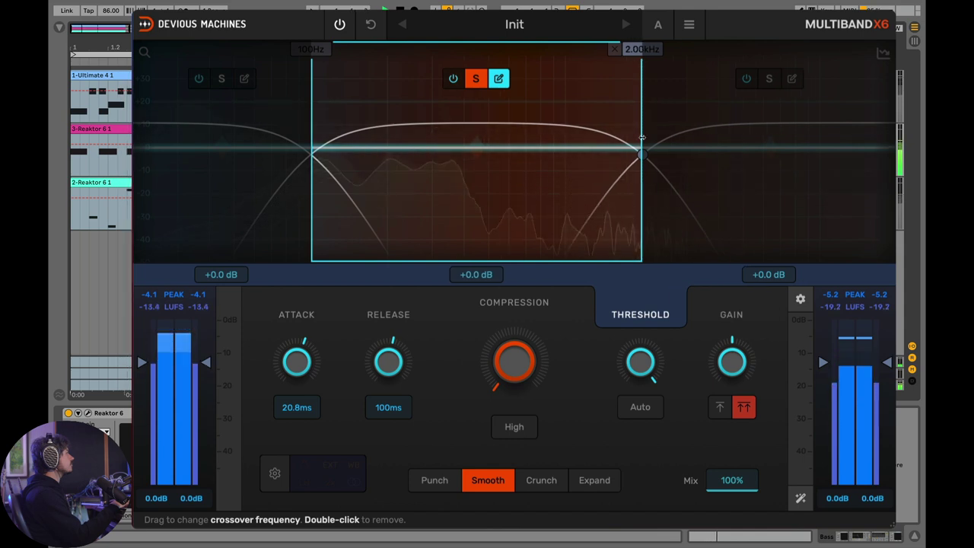
mouse_move(604, 61)
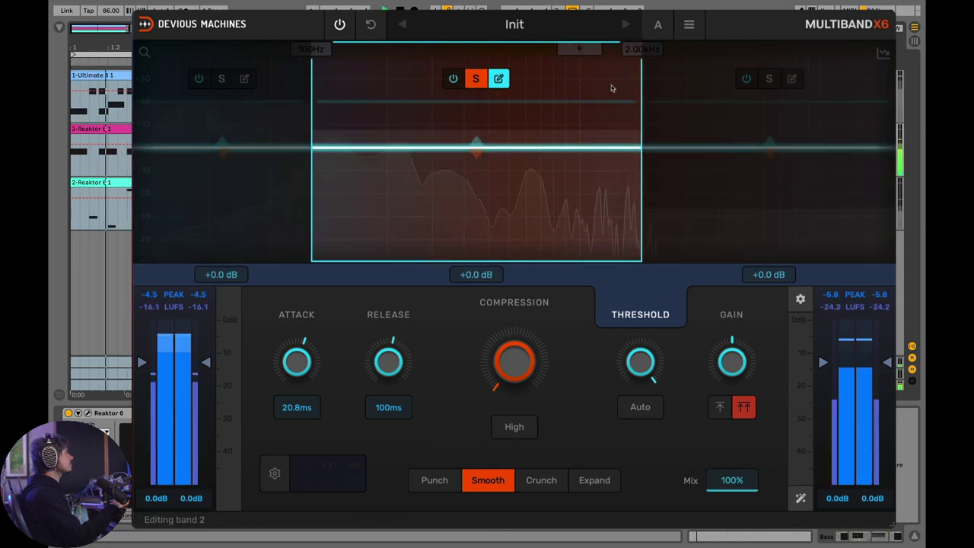
- Audition band 3 soloed, unsolo it, and stop playback
click(771, 80)
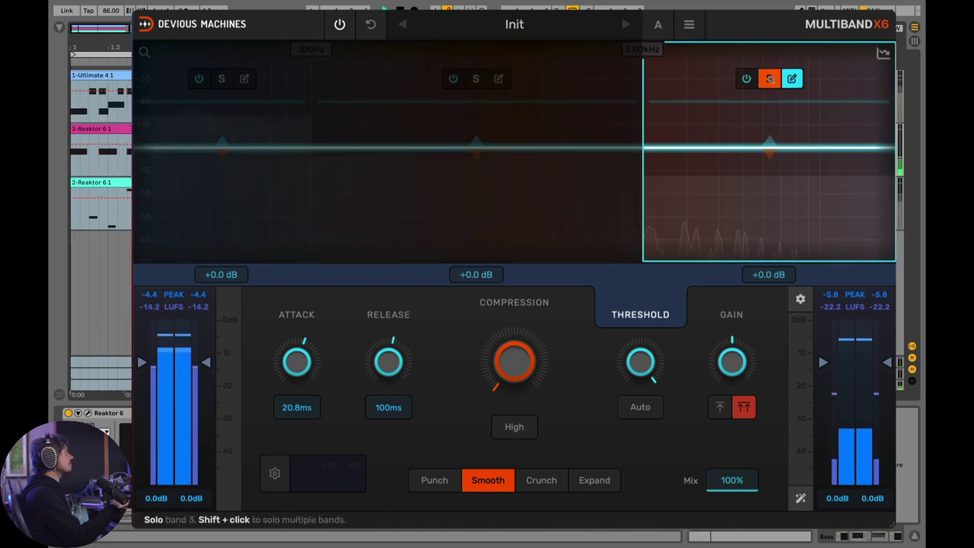
click(770, 79)
key(space)
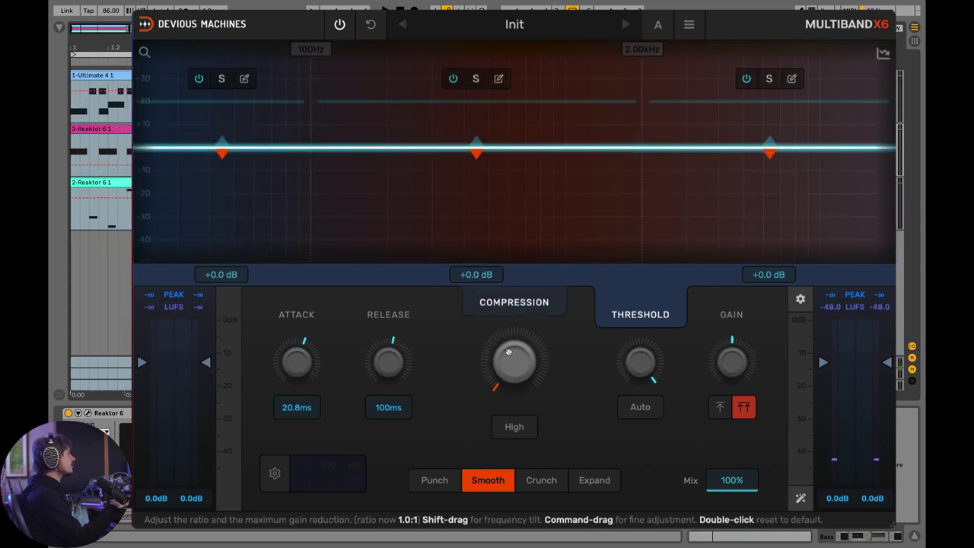
- Raise the compression to a 1.5:1 ratio and set the threshold to -35.4 dB for all bands
drag(512, 358, 512, 308)
mouse_move(640, 362)
mouse_down()
mouse_move(639, 335)
mouse_move(640, 373)
mouse_up()
key(space)
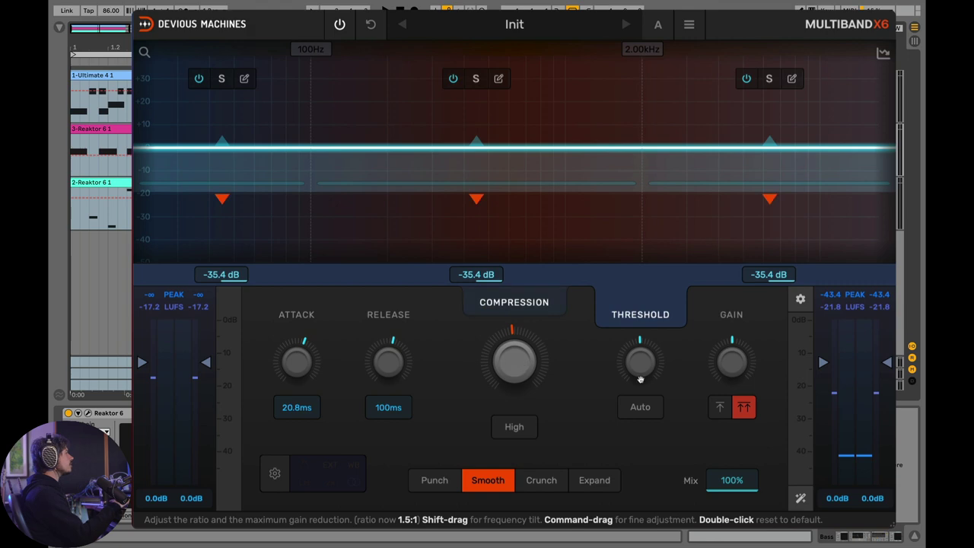
- Lower the threshold further and set the compression amount to -23.8 dB on all bands while auditioning the bass
drag(640, 361, 640, 384)
key(space)
drag(514, 361, 513, 348)
key(space)
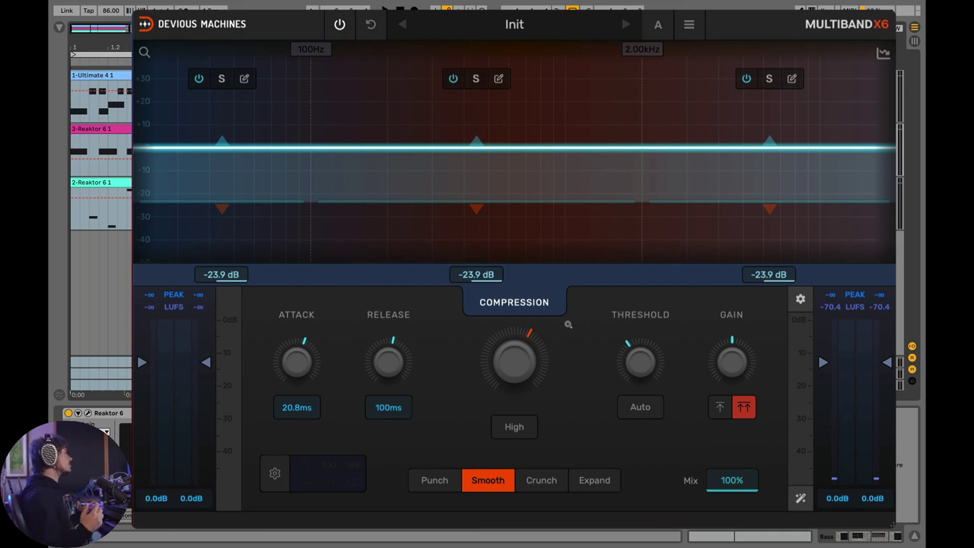
drag(520, 361, 520, 359)
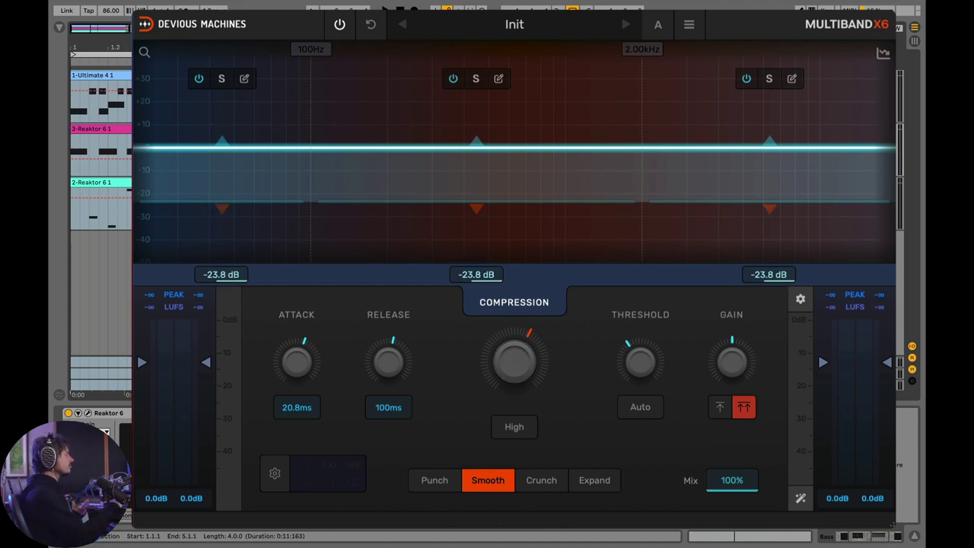
- Bypass the compressor and re-enable it during playback to compare the bass with and without compression
click(339, 23)
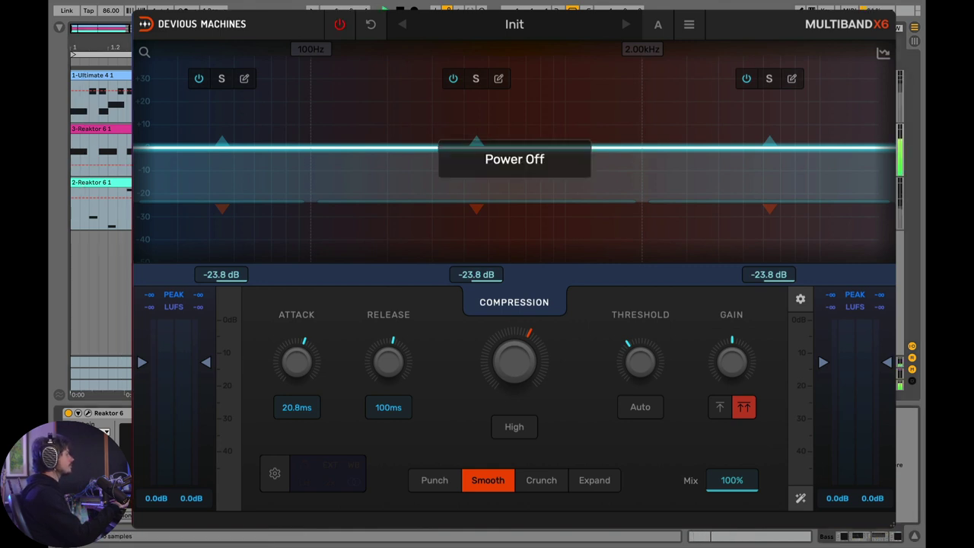
click(339, 24)
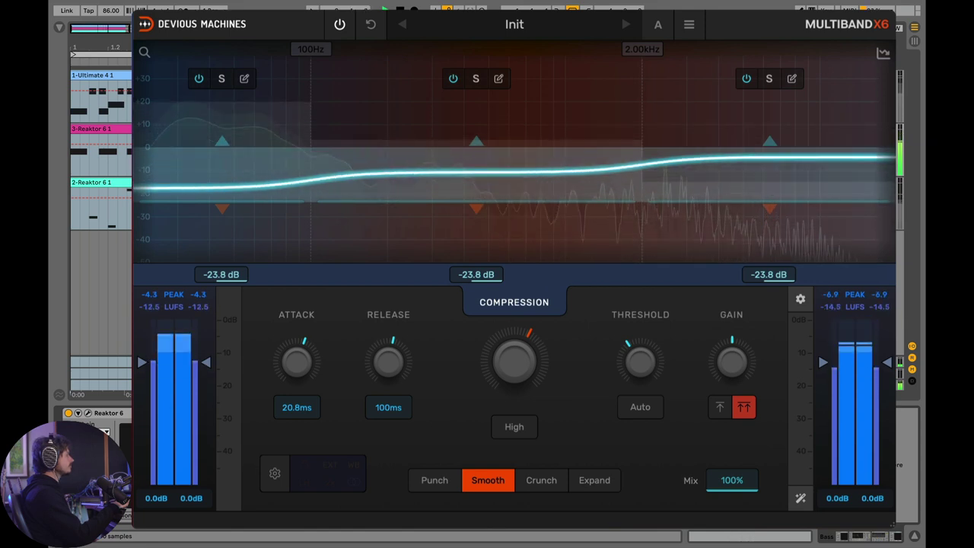
key(space)
- Run the level matcher during playback to set the bass output level to 2.1 dB, and dismiss its result
click(800, 497)
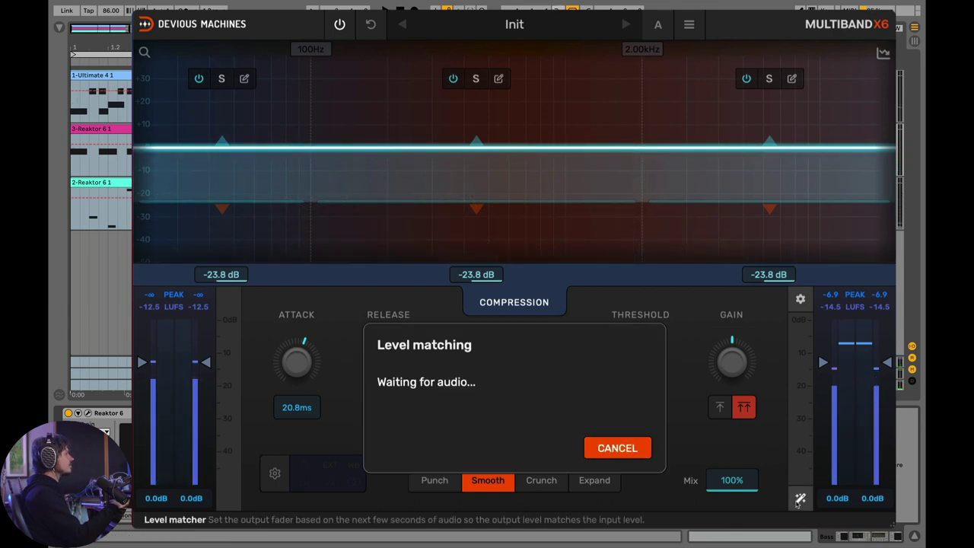
key(space)
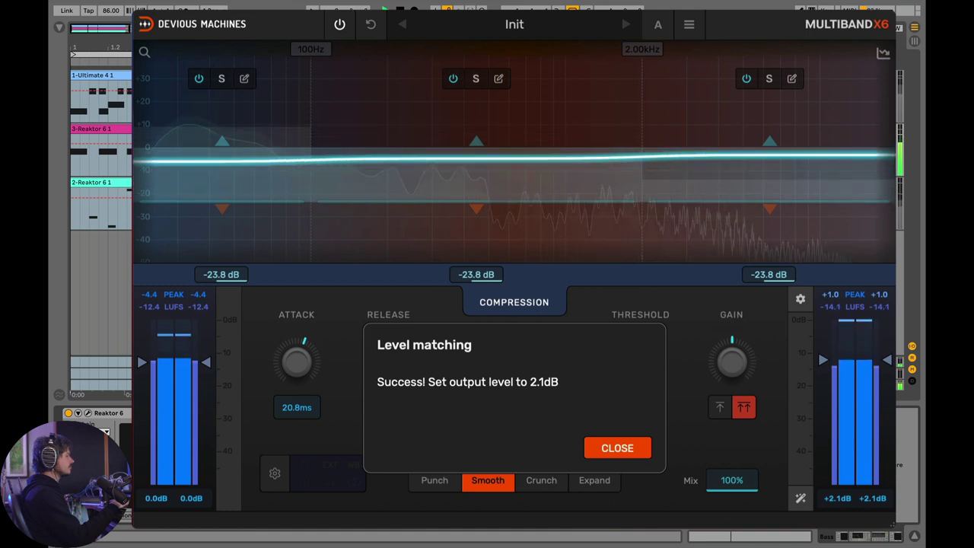
click(617, 448)
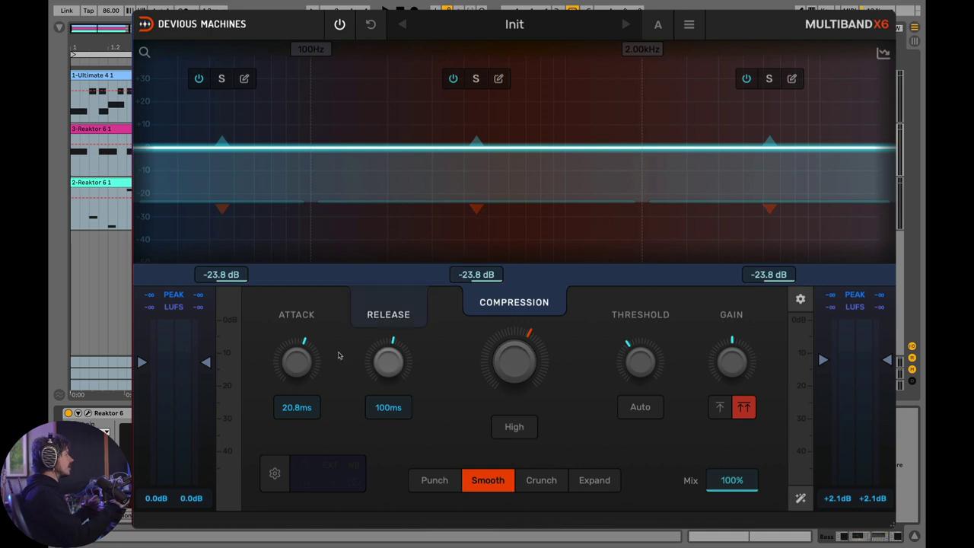
- Tilt the bass attack times to 253 ms in the low, 28.8 ms in the mid and 2.36 ms in the high band, and audition the bass
key(space)
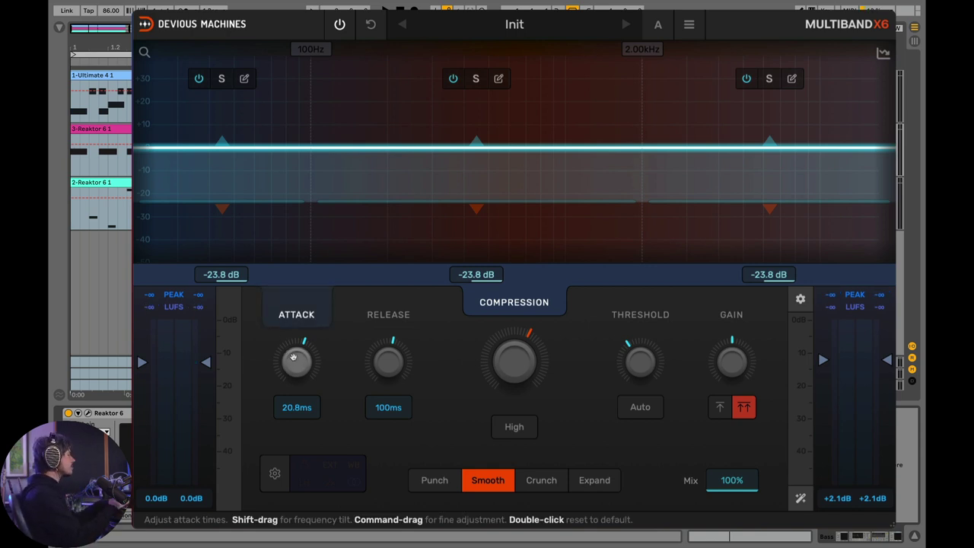
click(299, 355)
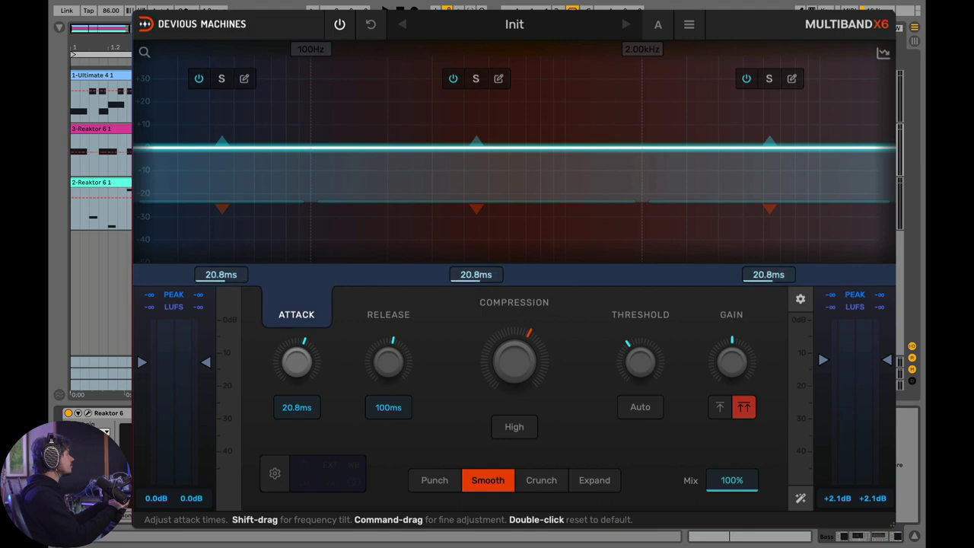
drag(298, 355, 309, 352)
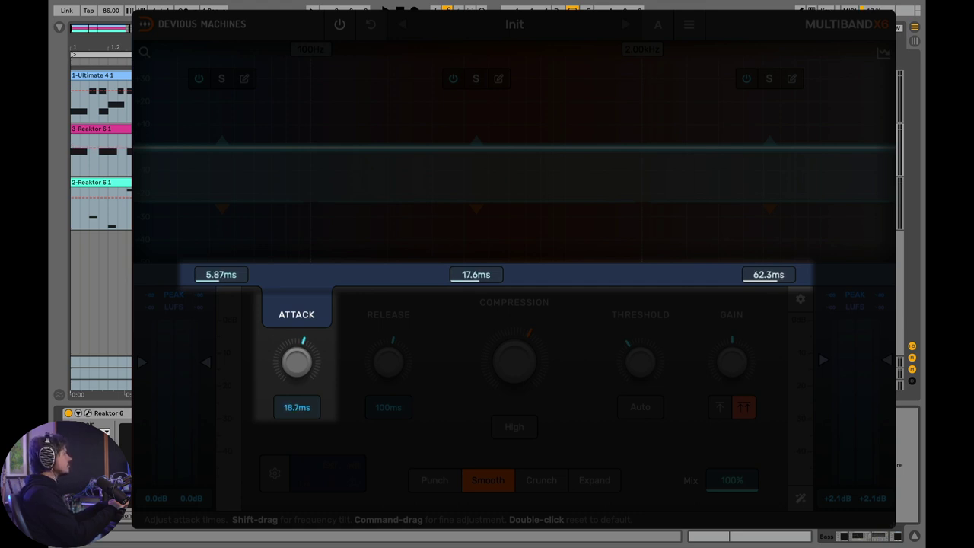
drag(295, 362, 296, 357)
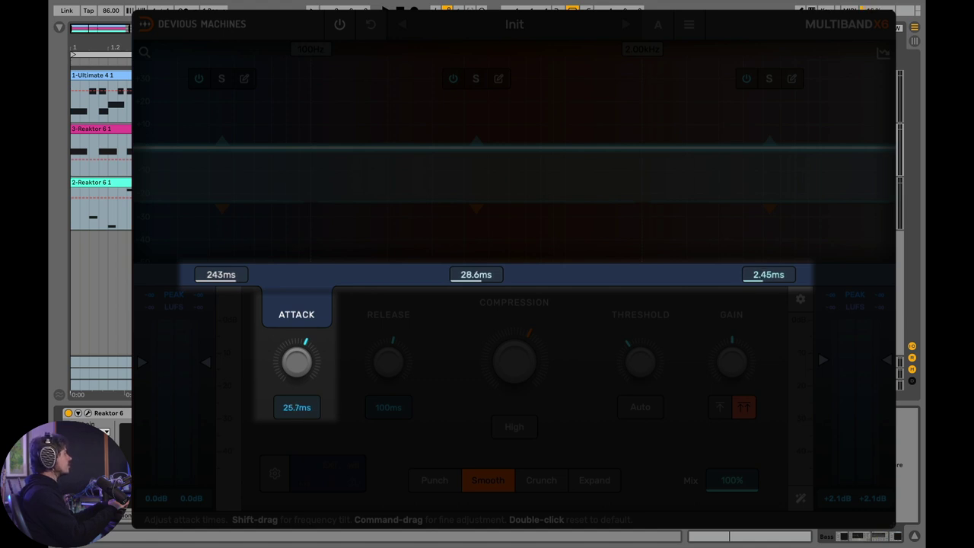
drag(298, 355, 298, 355)
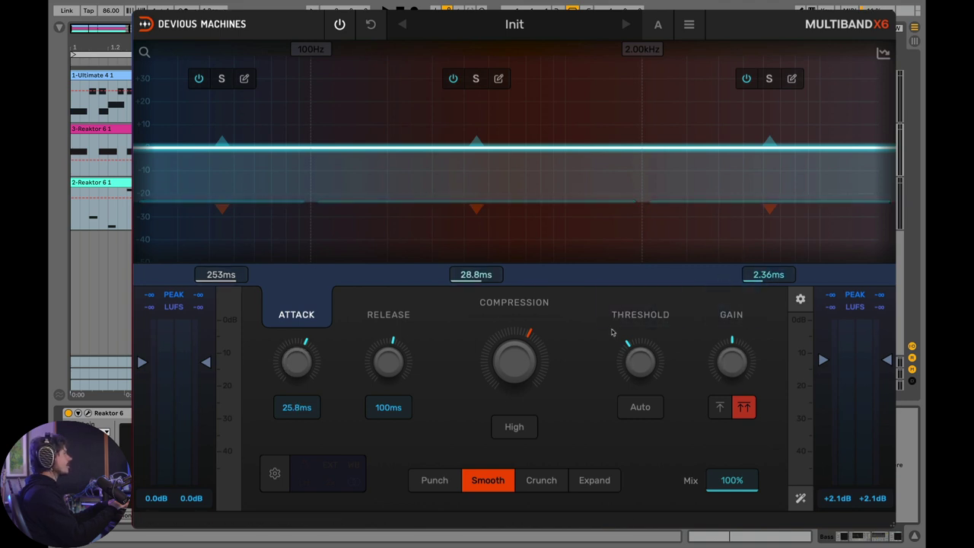
key(space)
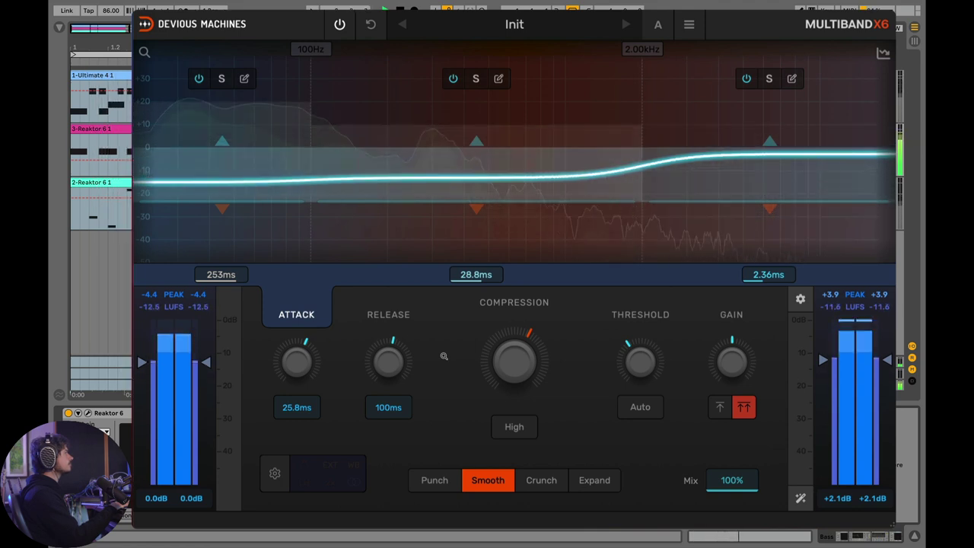
key(space)
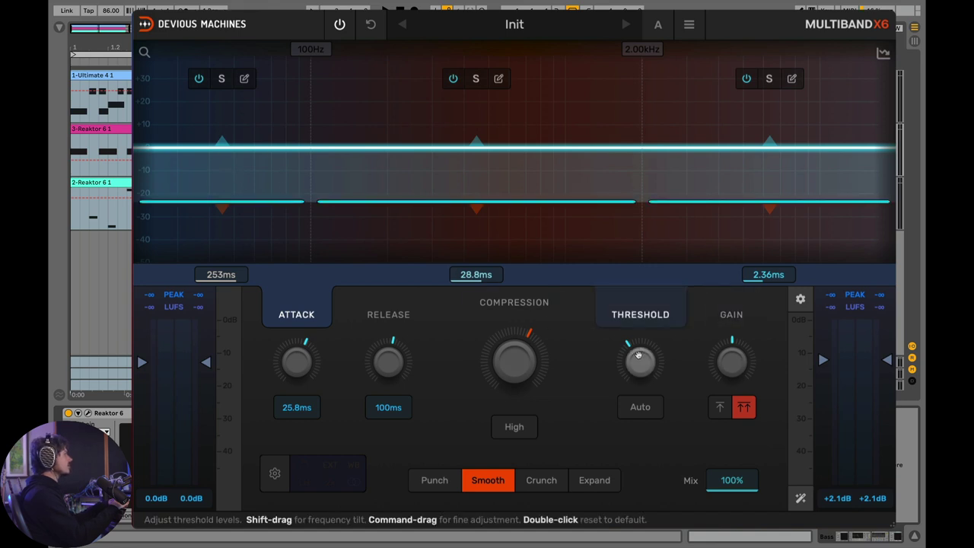
- Tilt the thresholds to -37.2, -42.6 and -48.8 dB and the gains to -0.7, -0.1 and +0.6 dB from low to high band during playback
click(639, 355)
key(space)
mouse_move(639, 356)
mouse_down()
mouse_move(639, 342)
mouse_move(638, 355)
mouse_up()
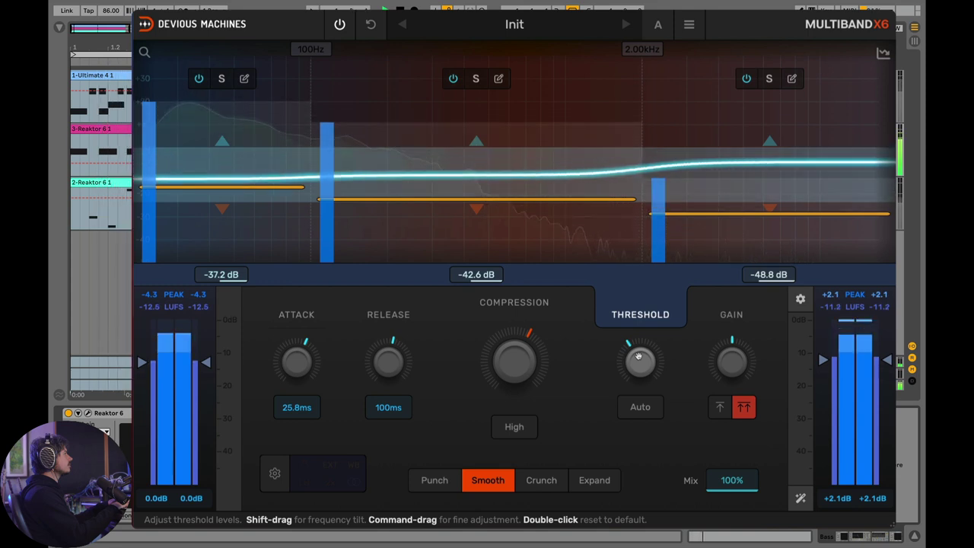
key(space)
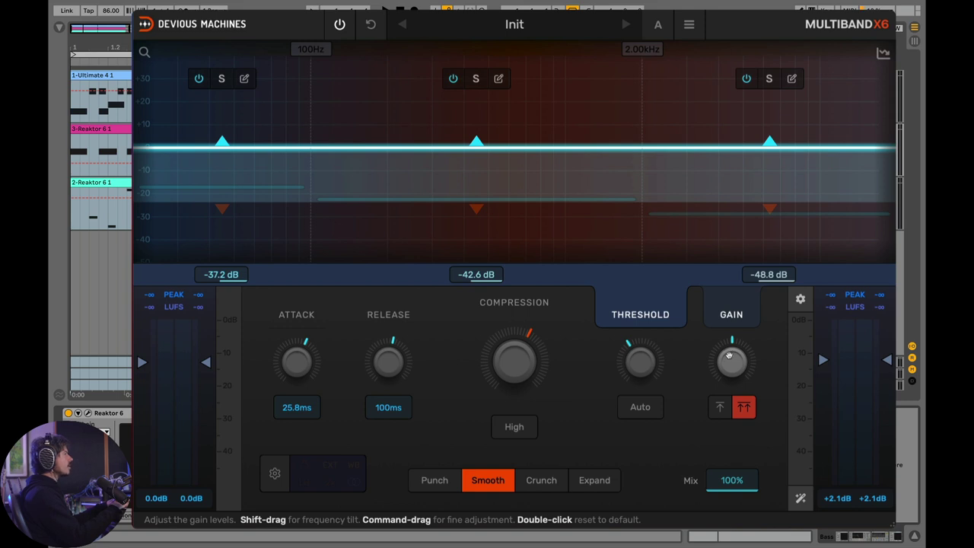
key(space)
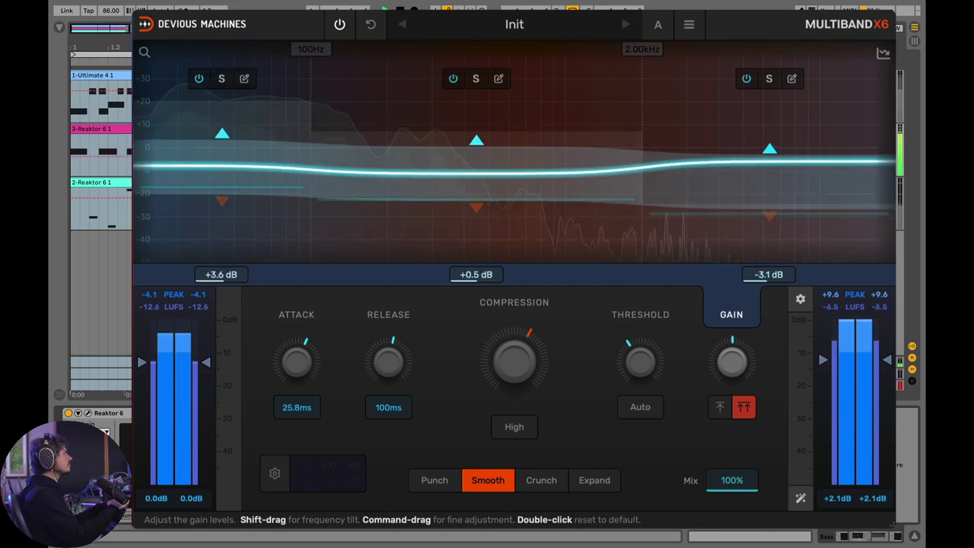
key(space)
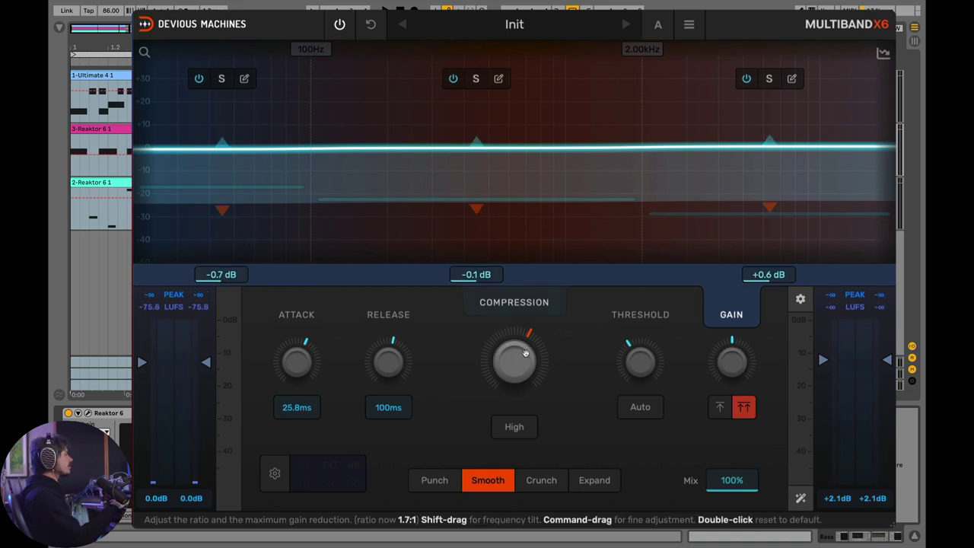
- Enable High compression with thresholds at -43.6, -49.0 and -55.2 dB, and match the bass output level at 4.9 dB during playback
key(space)
click(514, 427)
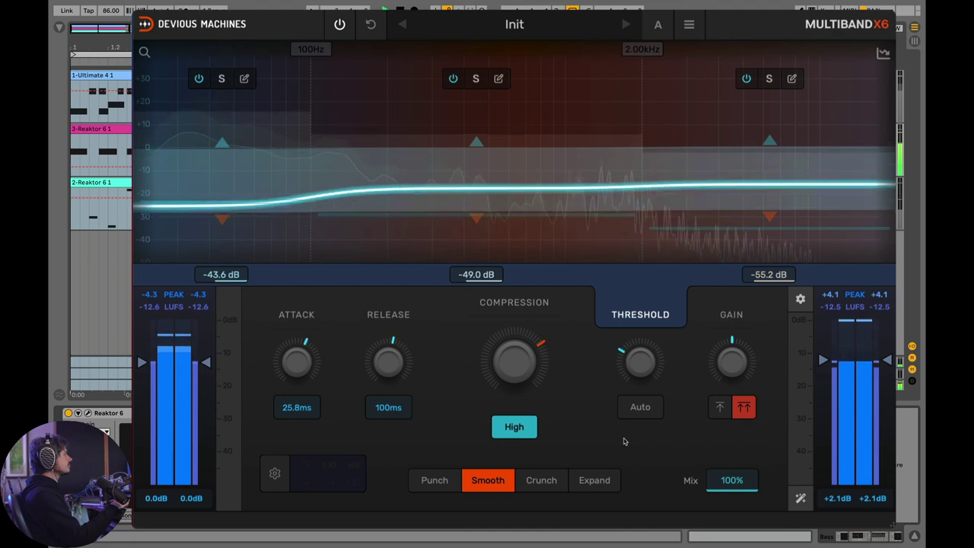
click(801, 499)
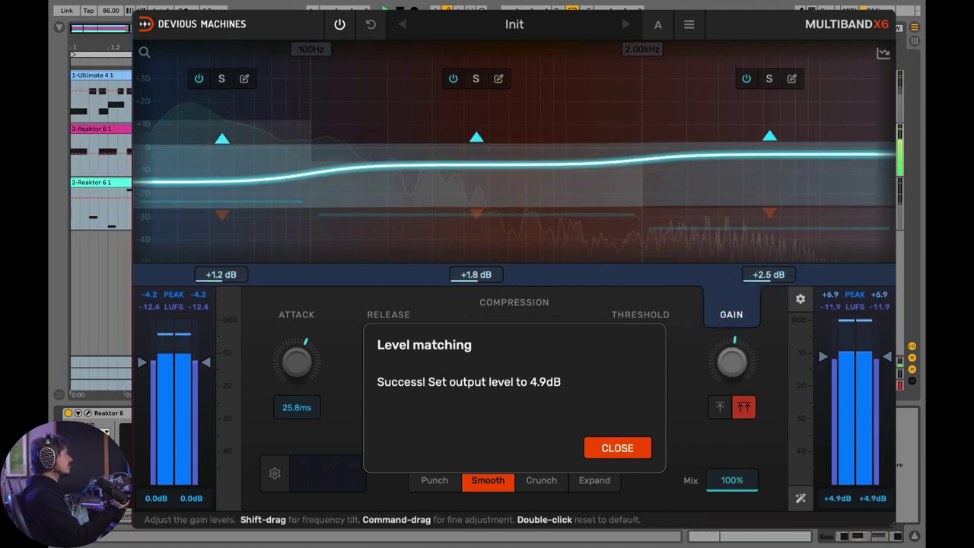
click(617, 448)
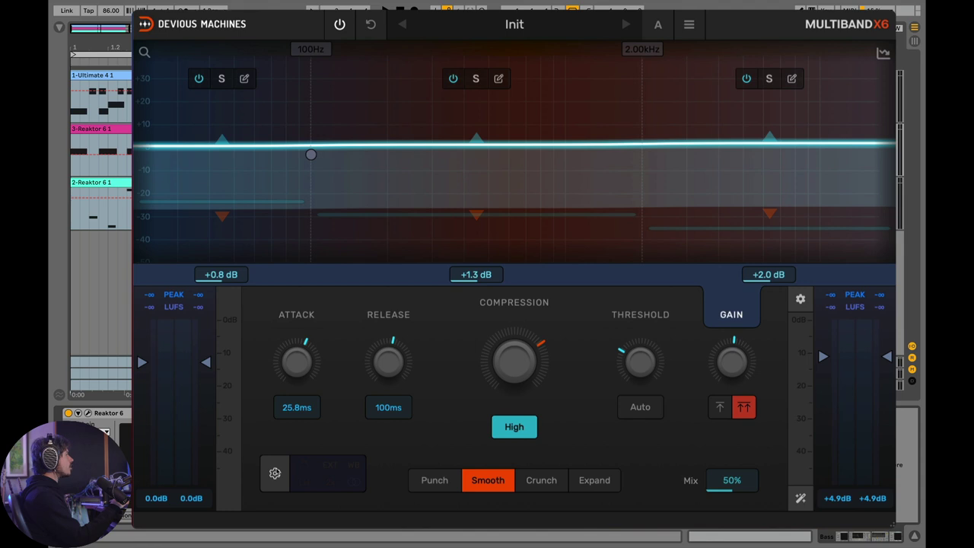
- Compare the bass at 50% mix with the linear phase crossover off and on, and leave linear phase on
click(275, 473)
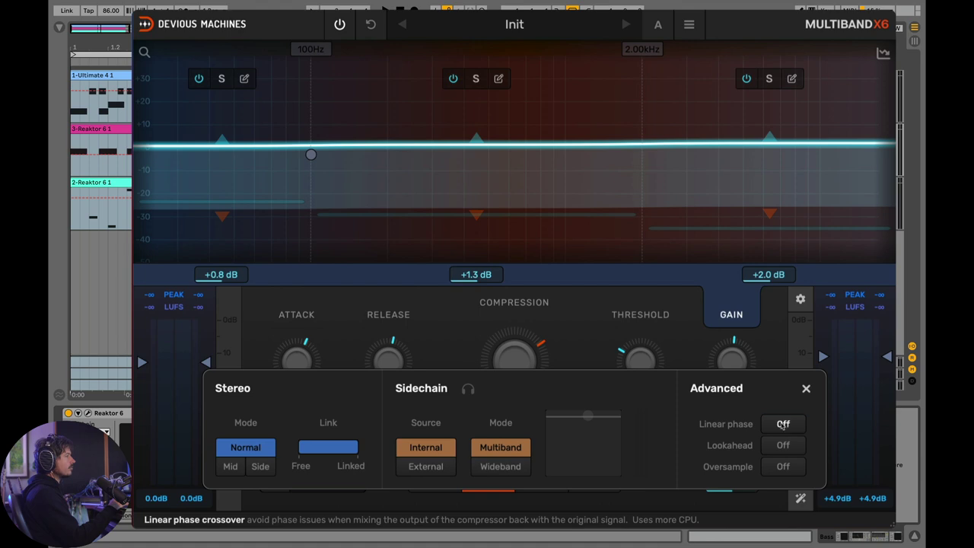
key(space)
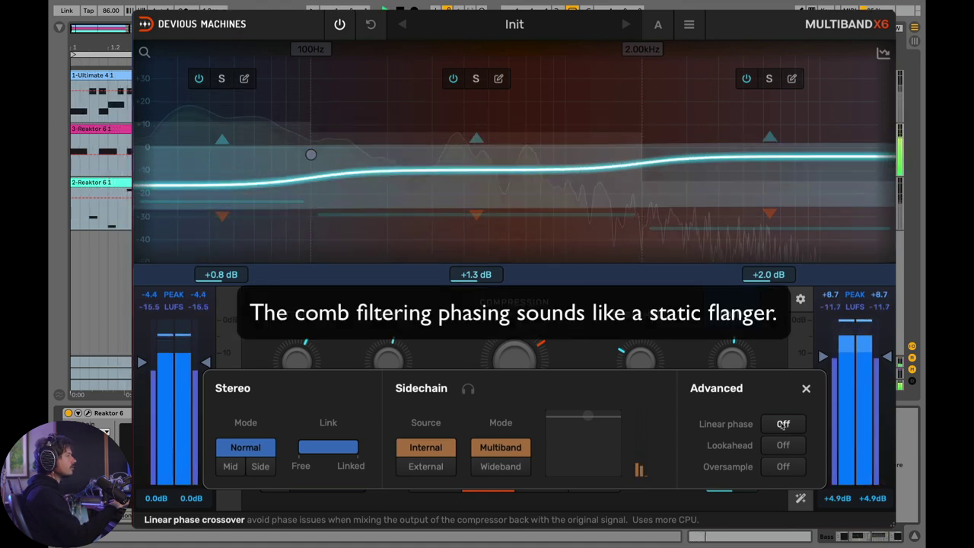
click(782, 423)
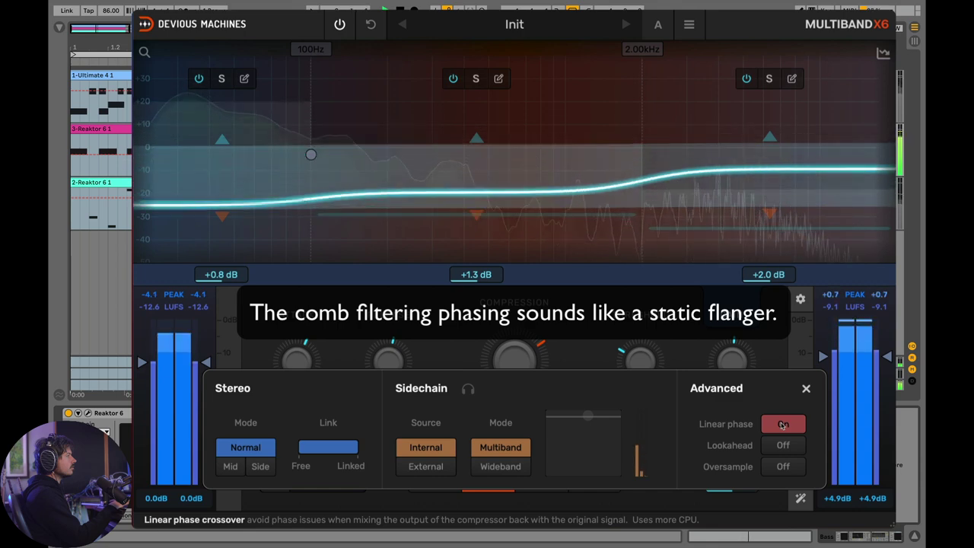
click(783, 424)
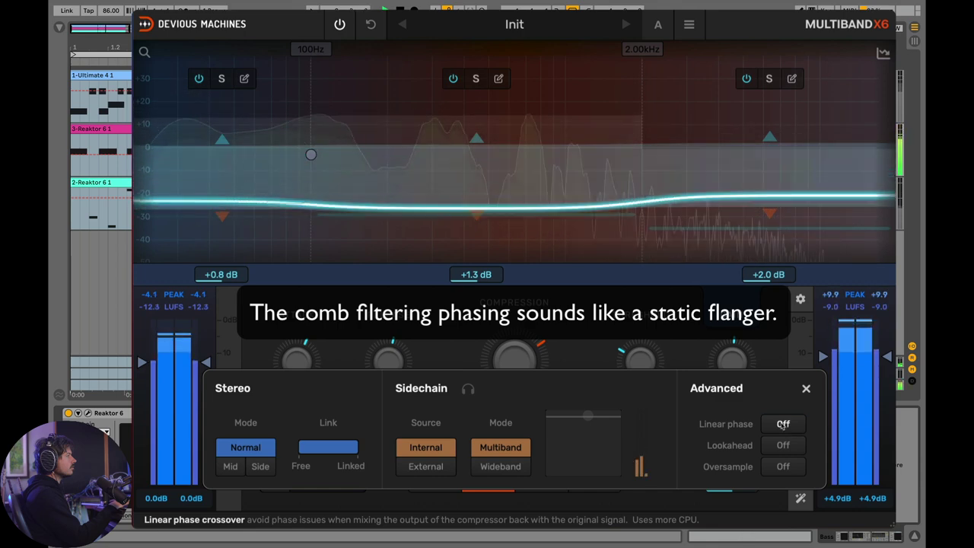
click(782, 424)
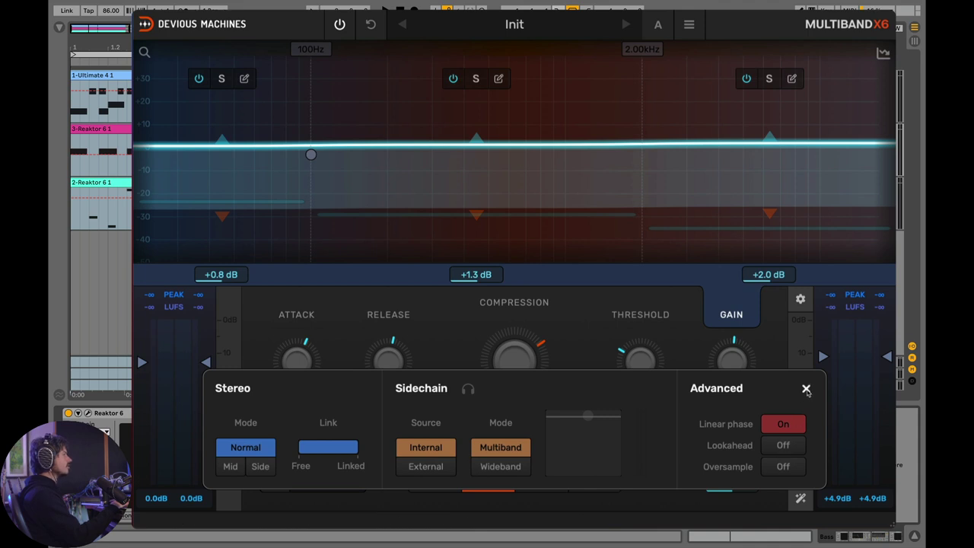
click(806, 389)
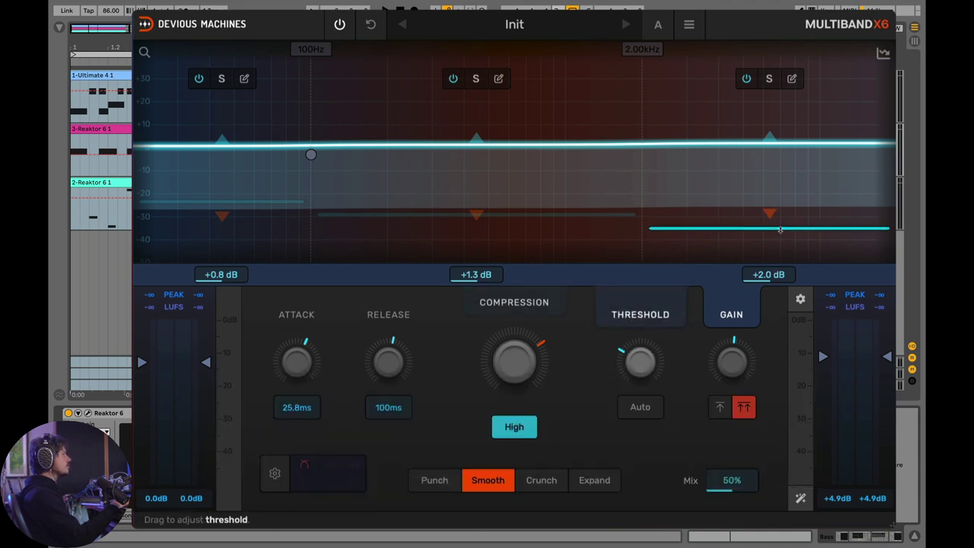
- Lower the high band's gain to -2.7 dB and play the bass
double_click(770, 141)
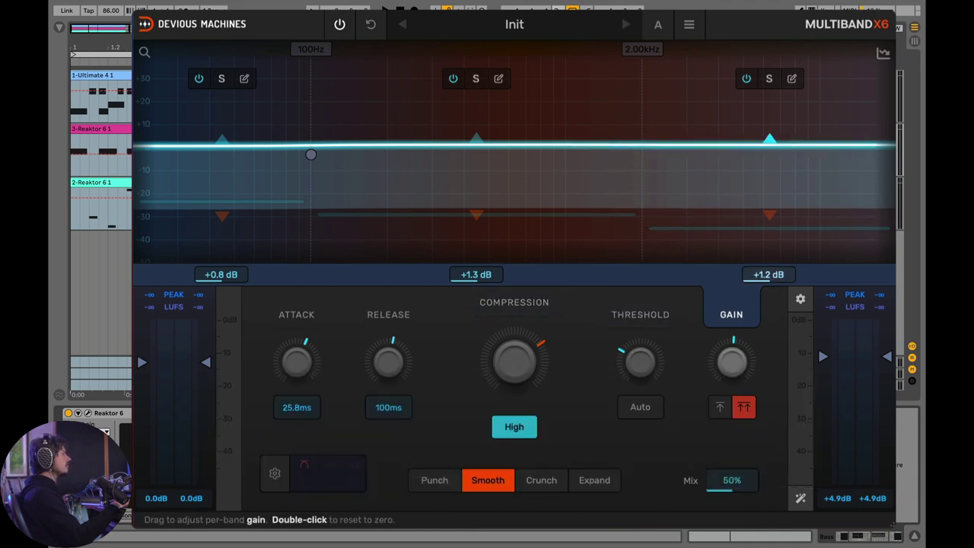
drag(770, 141, 771, 153)
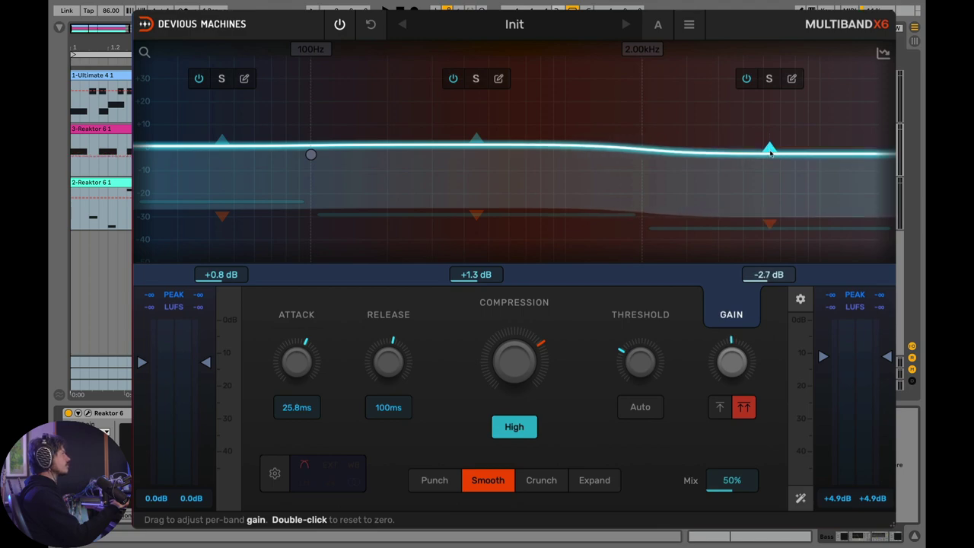
key(space)
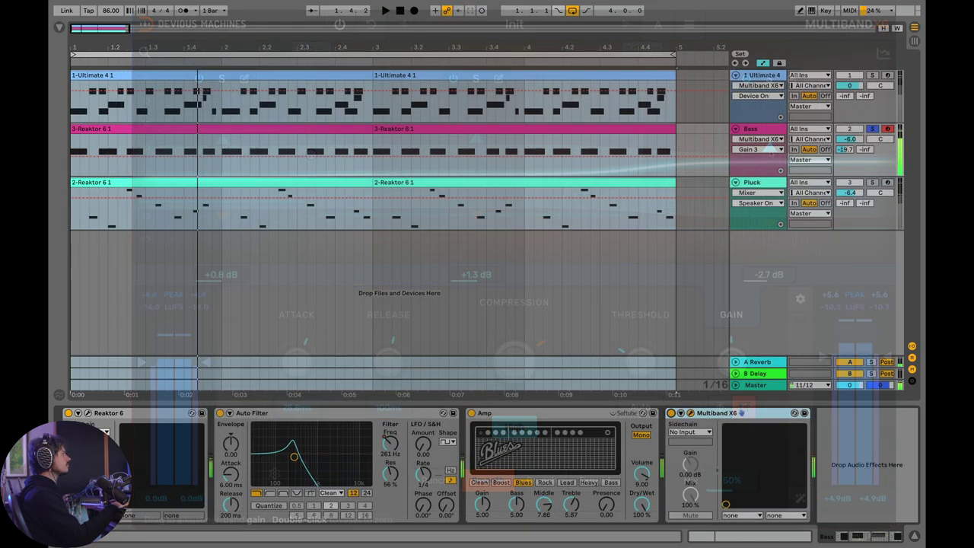
- Solo the Pluck track, turn off its Multiband X6 device and play the dry pluck sound
click(753, 185)
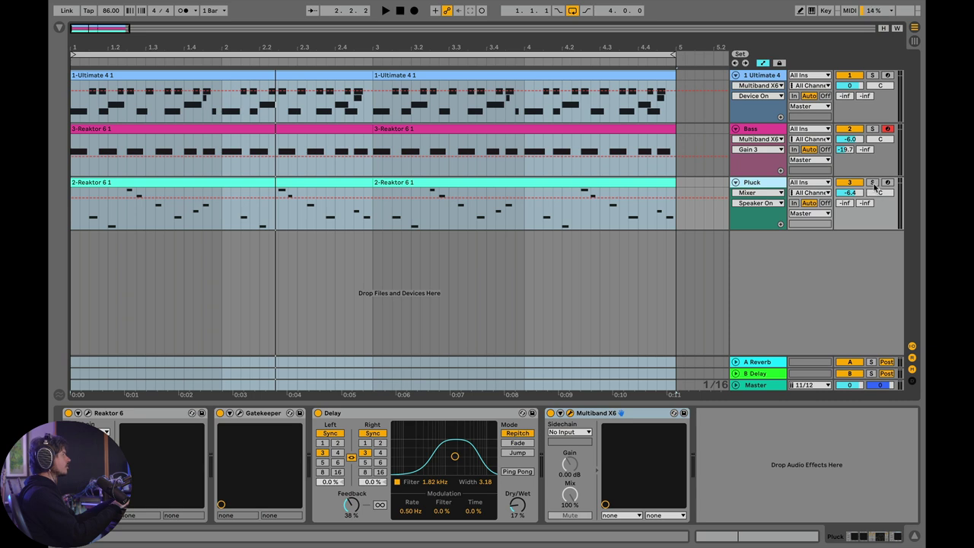
click(872, 183)
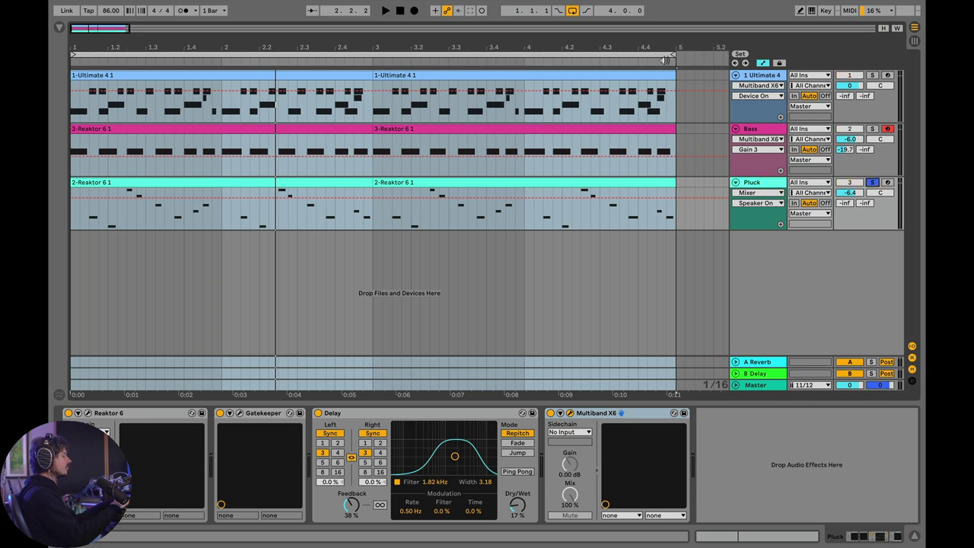
click(550, 413)
key(space)
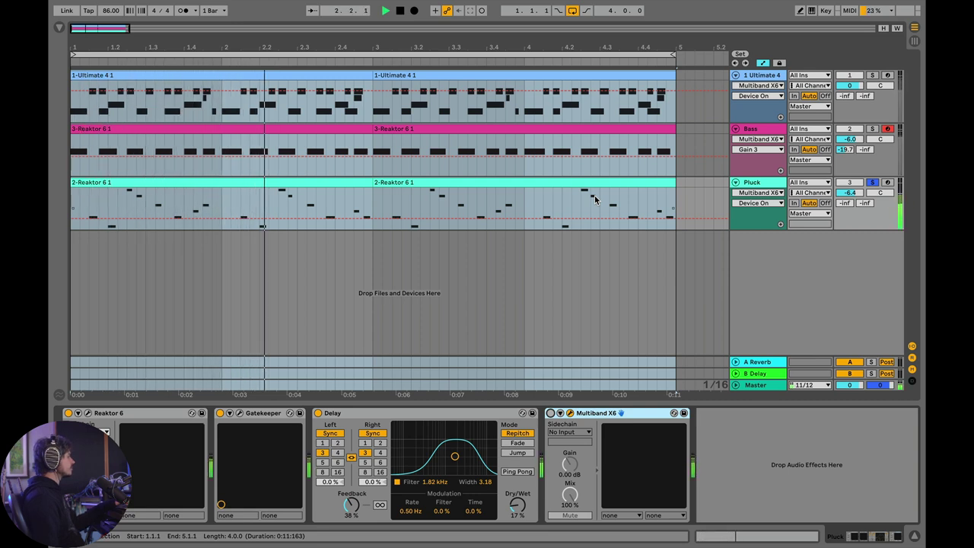
key(space)
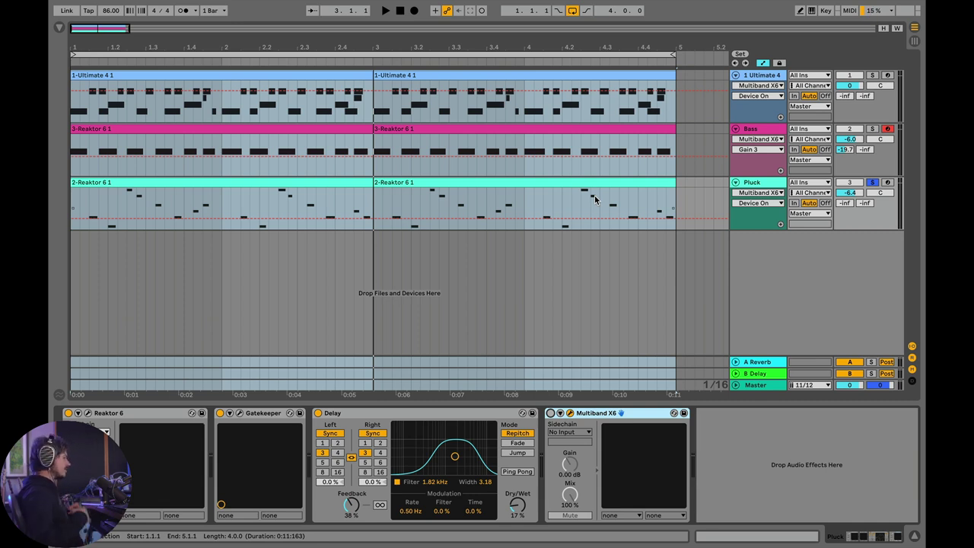
- Open the Pluck track's Multiband X6, set the lowest crossover to 101 Hz and lower the lowest band's gain to -12.2 dB
click(569, 413)
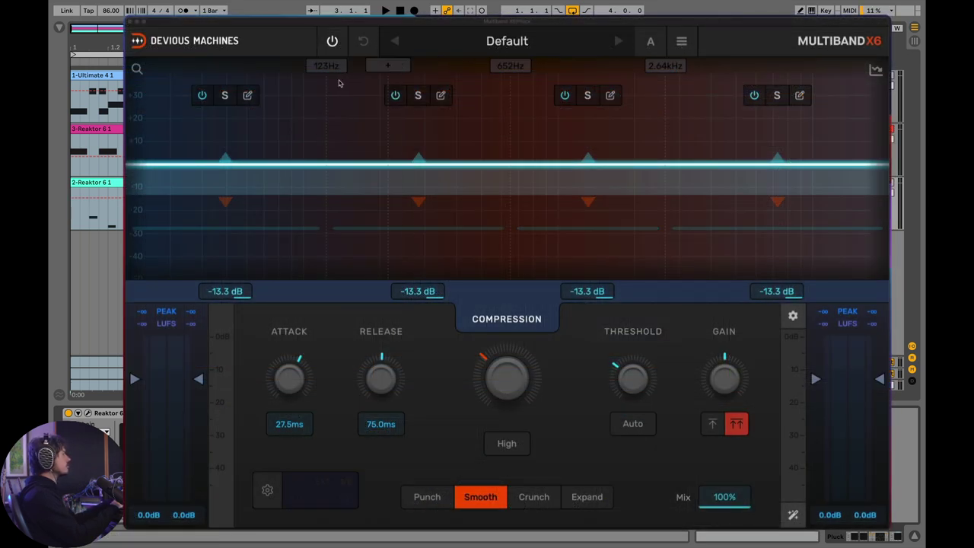
key(space)
drag(325, 125, 304, 130)
key(space)
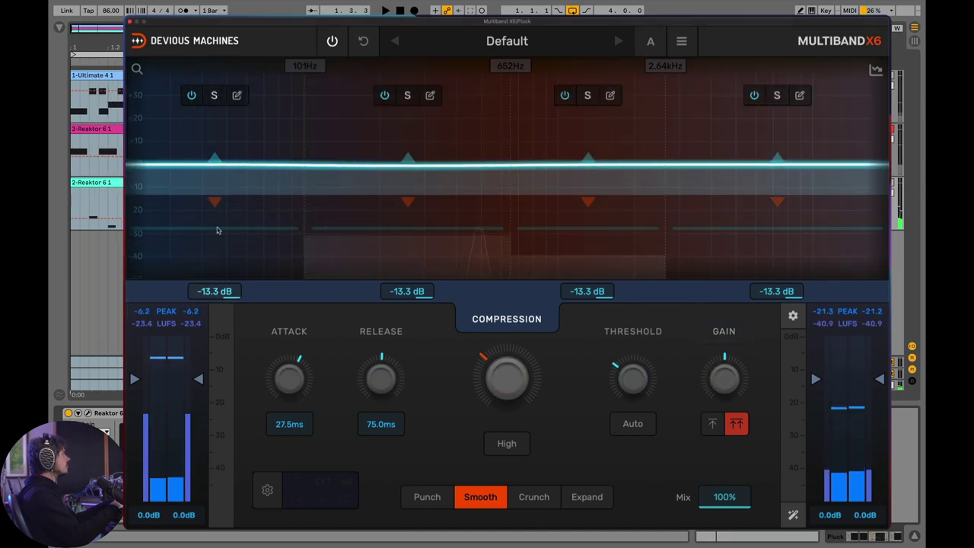
drag(214, 158, 214, 185)
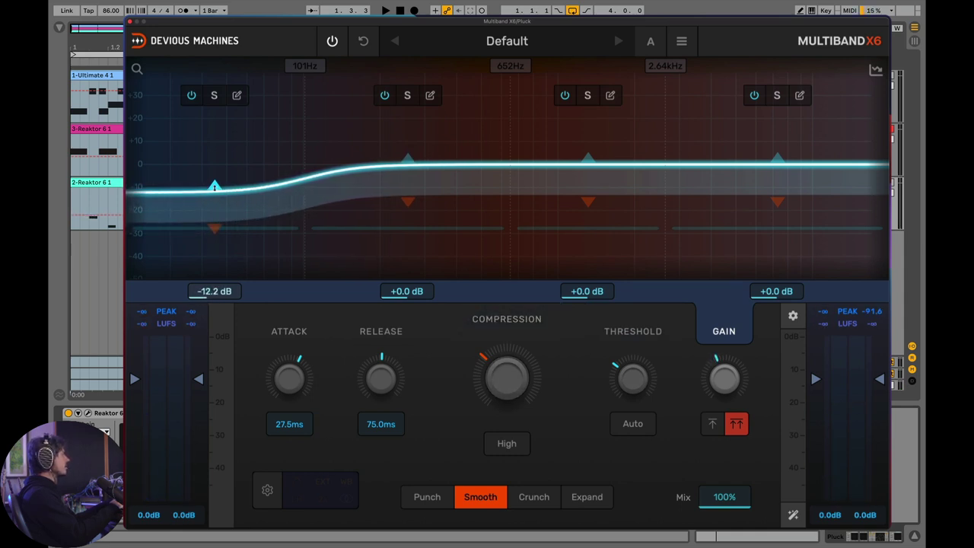
- Solo the upper bands in turn to set the middle crossover to 530 Hz and the highest to 2.03 kHz, ending with no band soloed
click(407, 96)
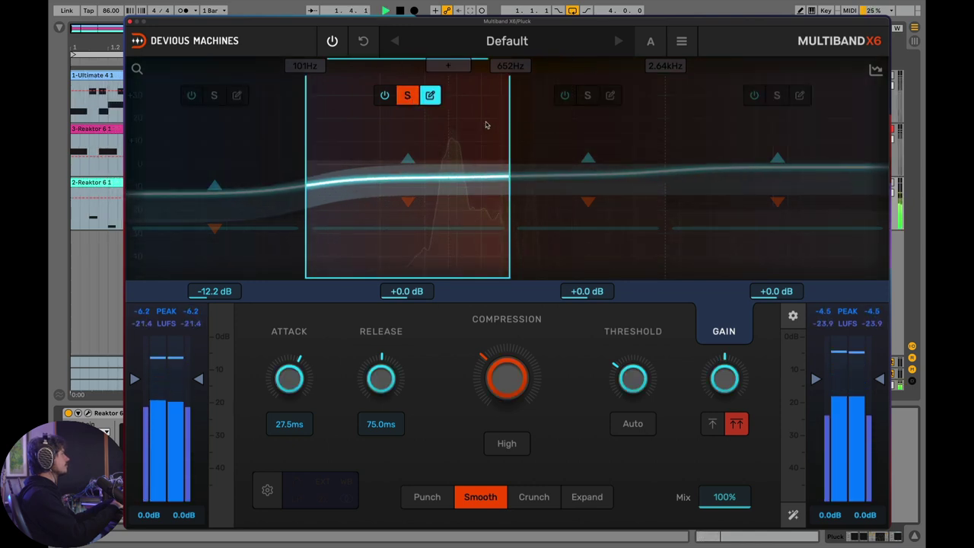
drag(509, 172, 486, 171)
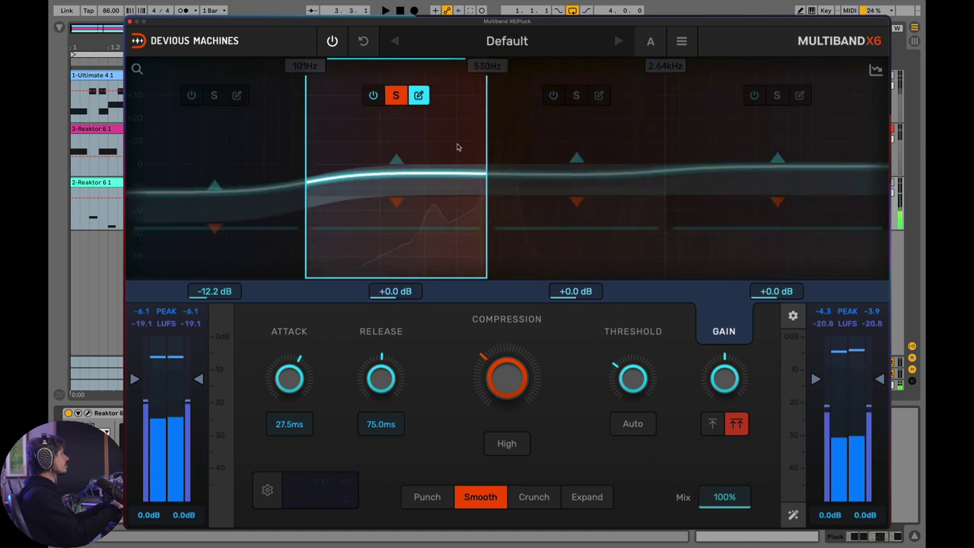
click(396, 96)
click(576, 95)
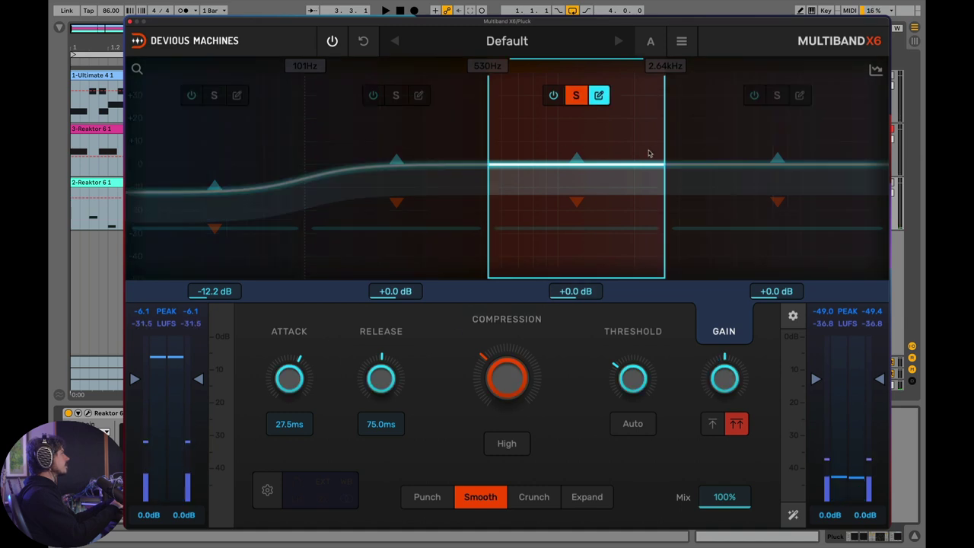
drag(665, 148, 634, 132)
click(681, 87)
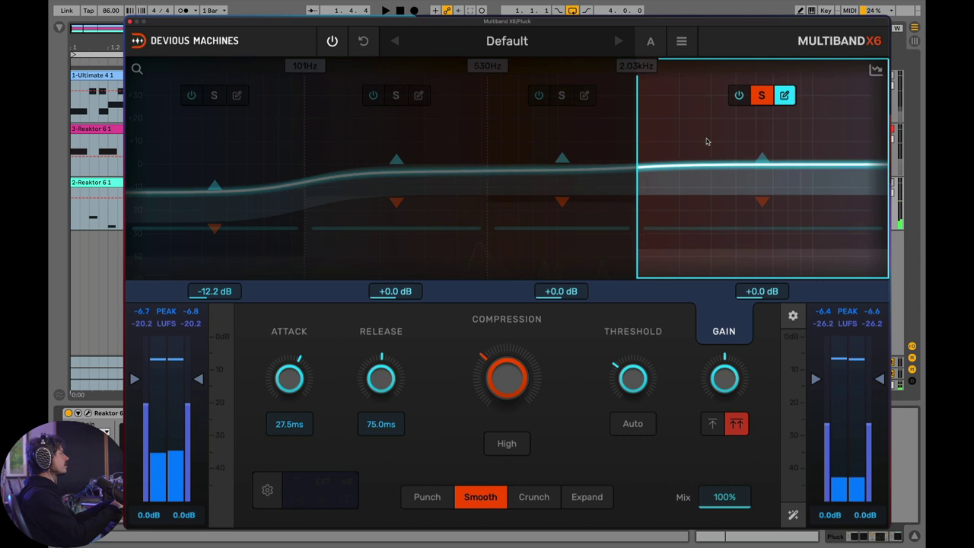
click(505, 199)
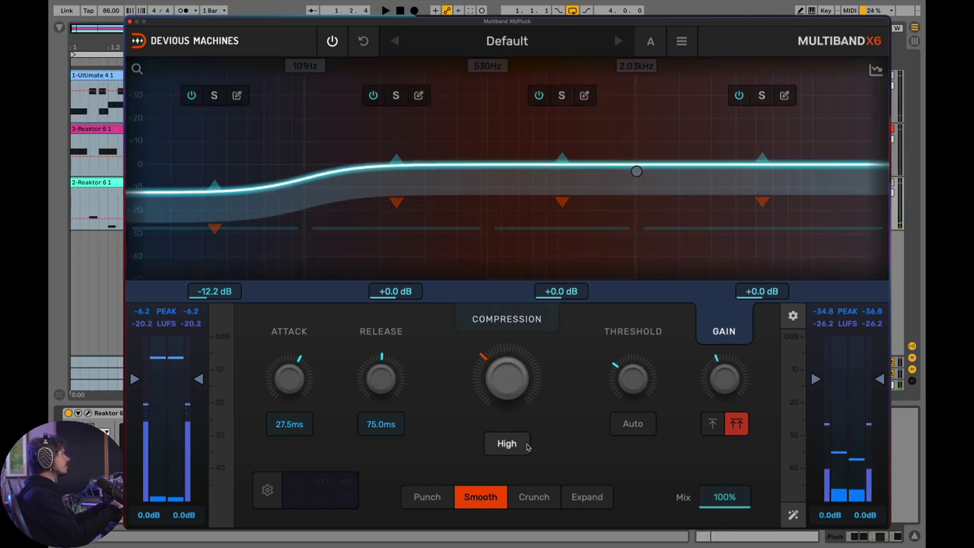
- Switch the pluck's compressor to Crunch mode, set compression to -21.4 dB and the threshold to -51.0 dB on all bands during playback
click(528, 502)
drag(501, 384, 501, 386)
key(space)
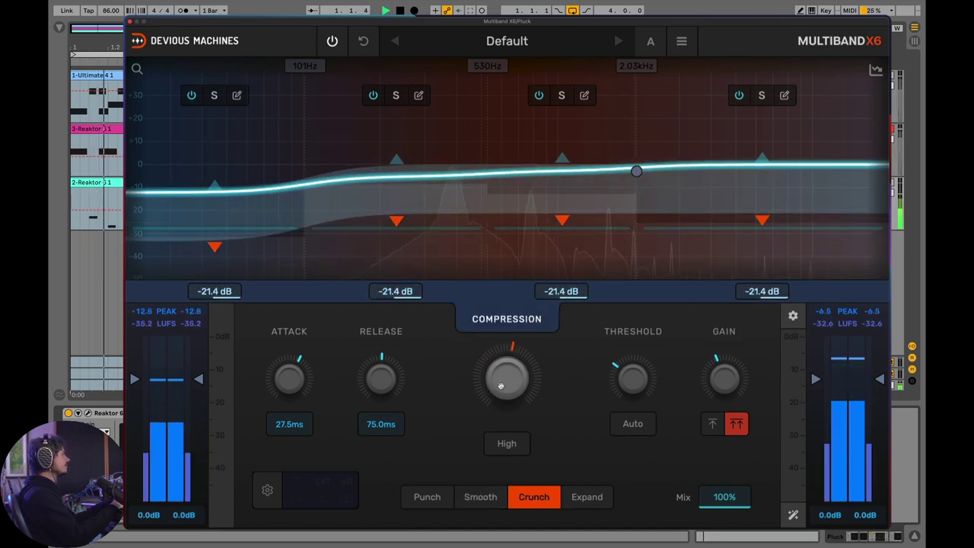
drag(628, 400, 629, 437)
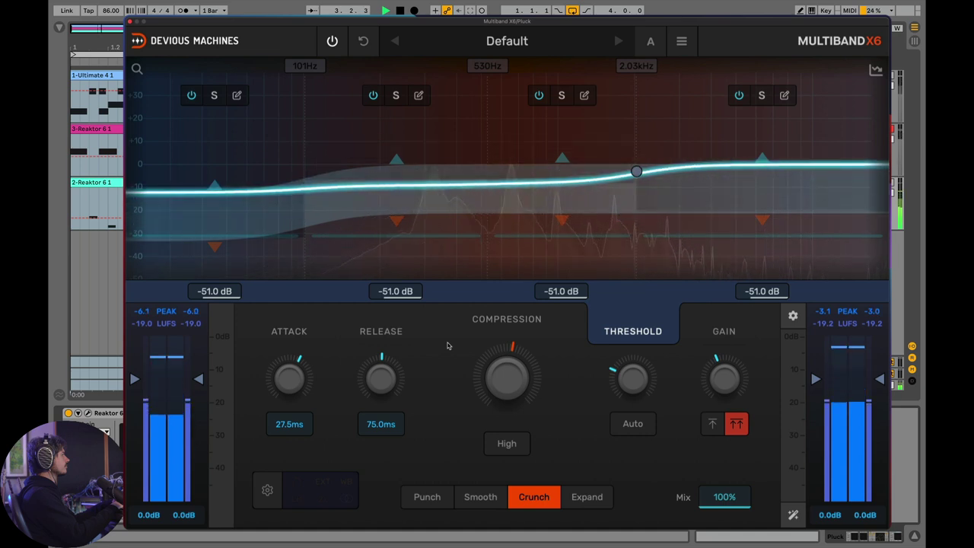
key(space)
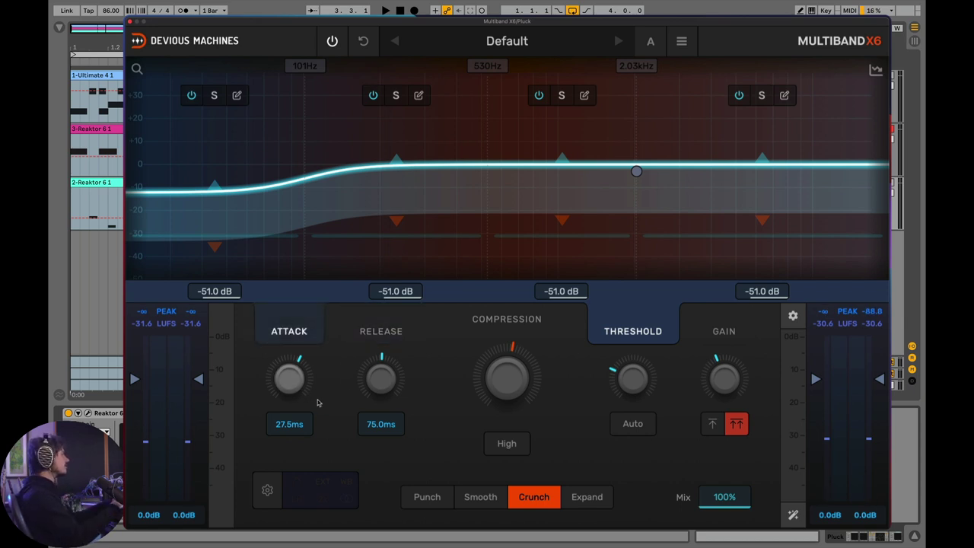
- Raise the pluck's gain to -8.7 dB on the lowest band and +3.4 dB on the others, comparing the result with the bypassed sound
key(space)
drag(703, 387, 702, 373)
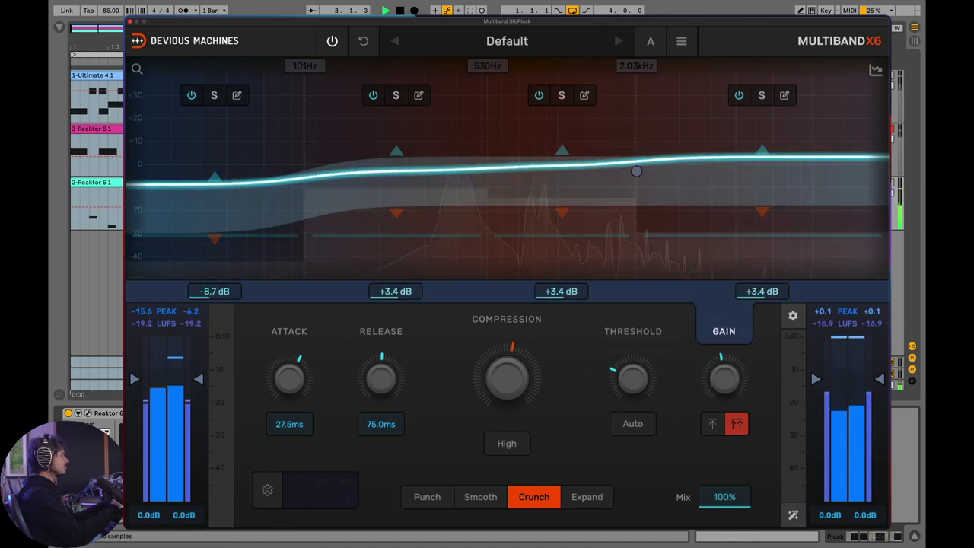
click(332, 41)
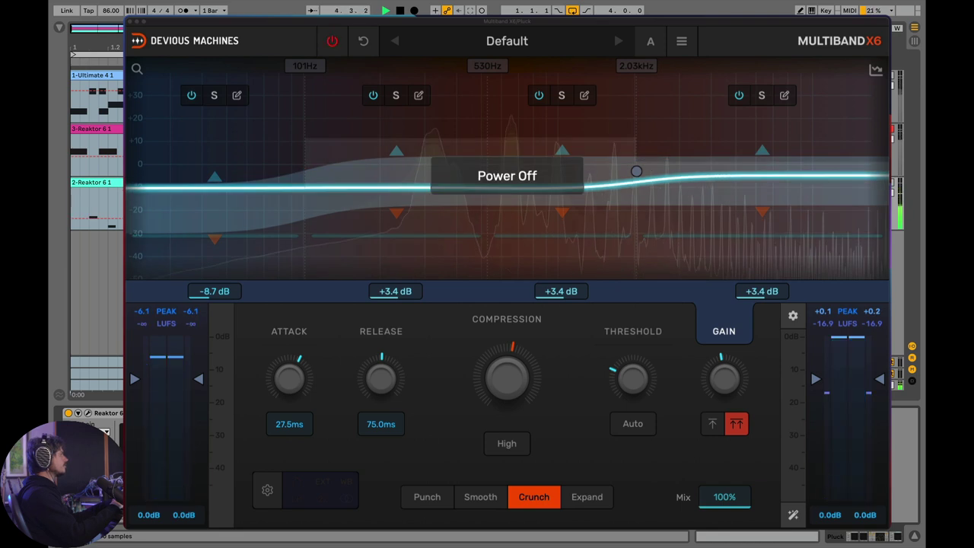
click(332, 40)
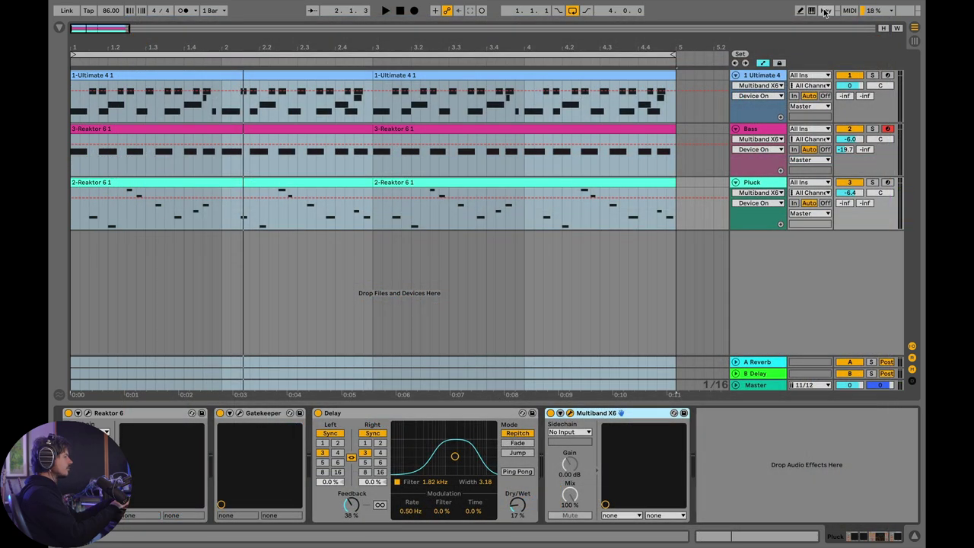
- Map a key to the on/off switch of Multiband X6 on the Pluck, Bass and drum tracks, and play the full mix to compare
click(825, 11)
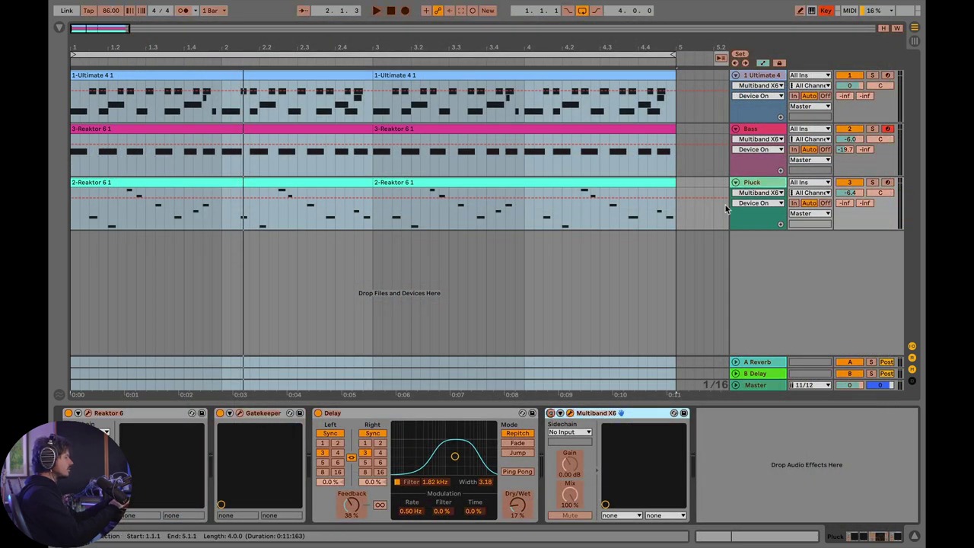
click(761, 135)
click(672, 416)
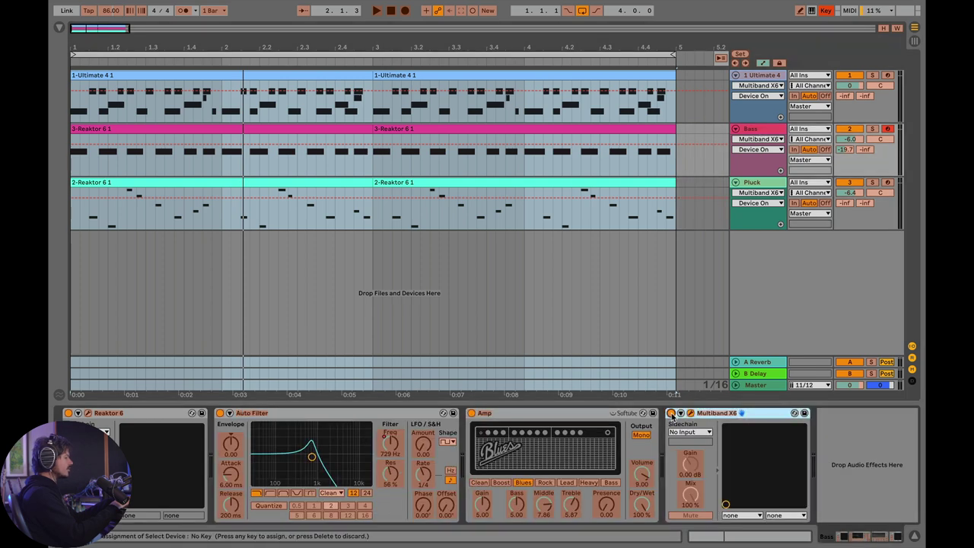
click(761, 76)
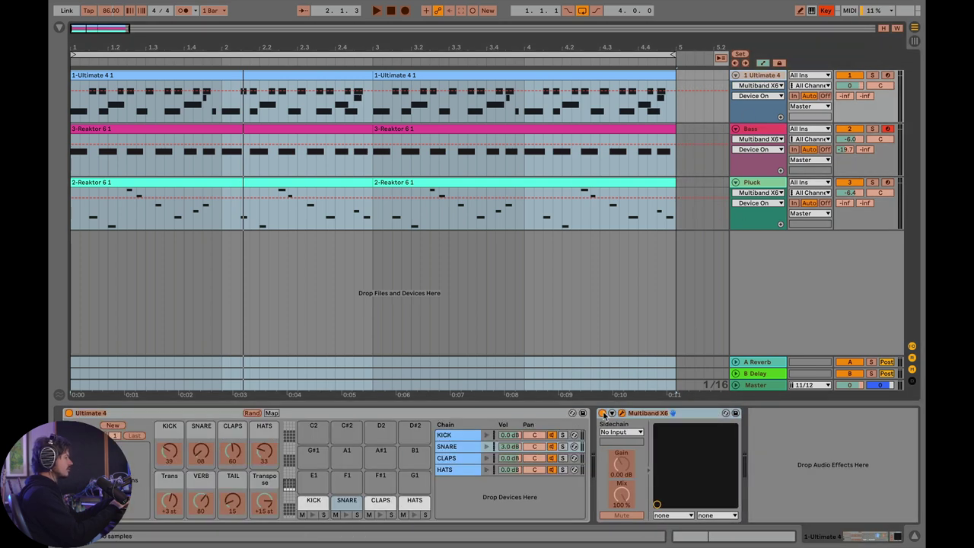
click(826, 11)
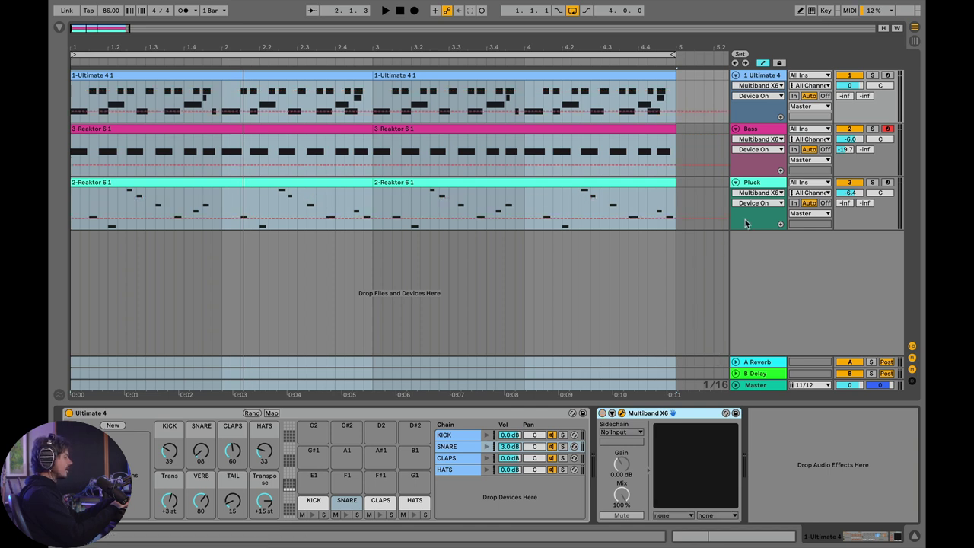
key(space)
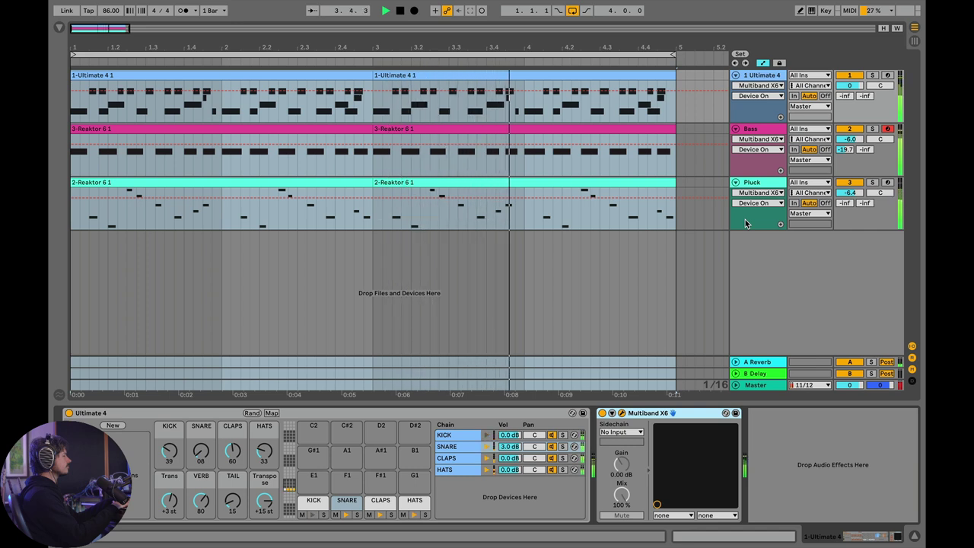
key(space)
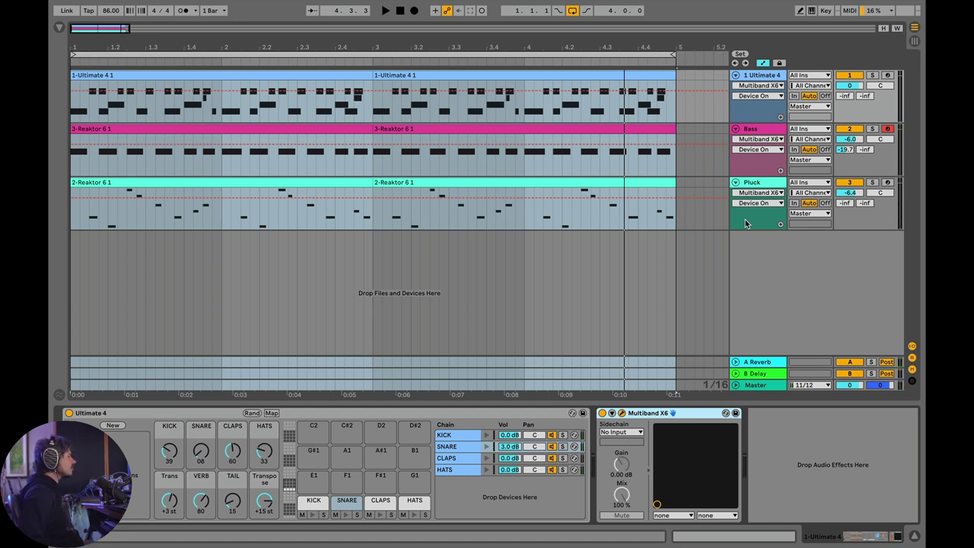
- Add Multiband X6 to the Master track and load its Init factory preset
click(755, 387)
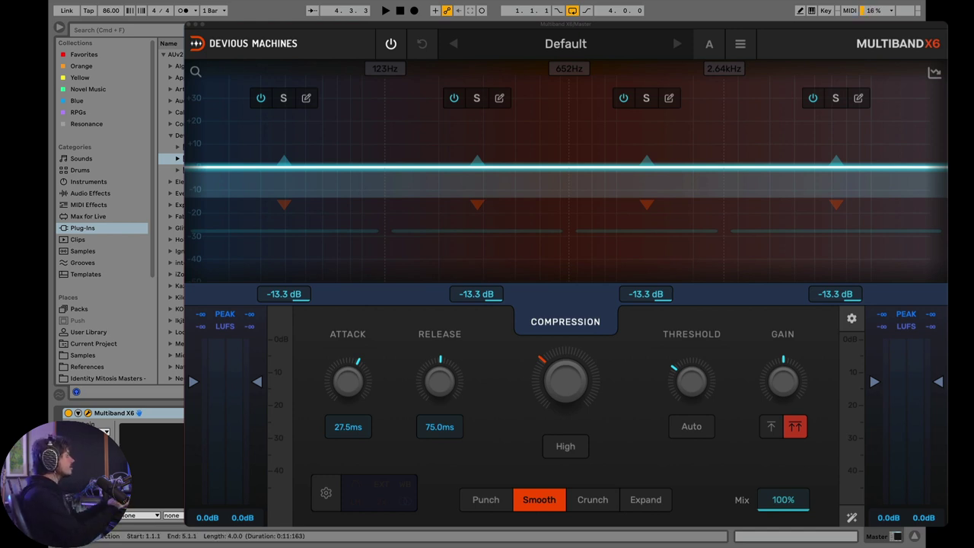
click(537, 48)
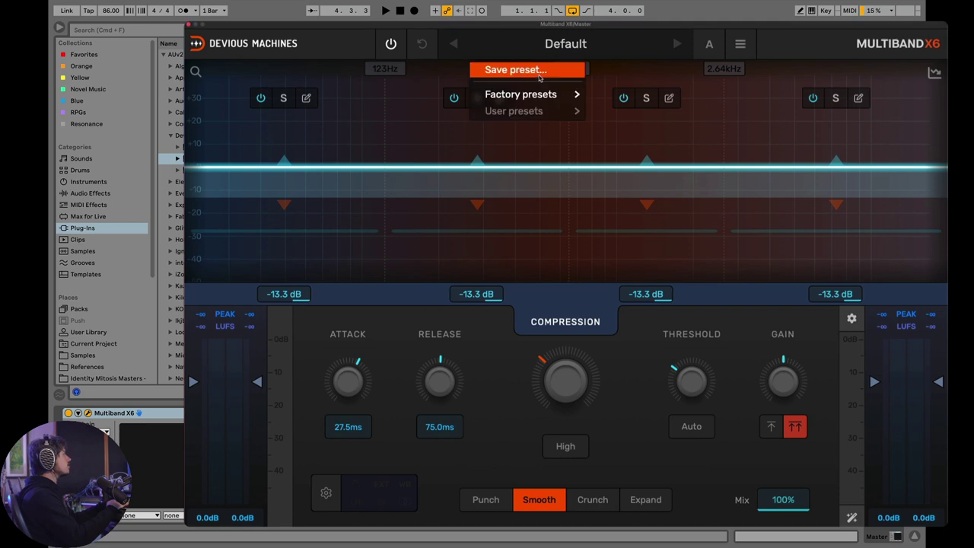
mouse_move(537, 95)
mouse_move(643, 244)
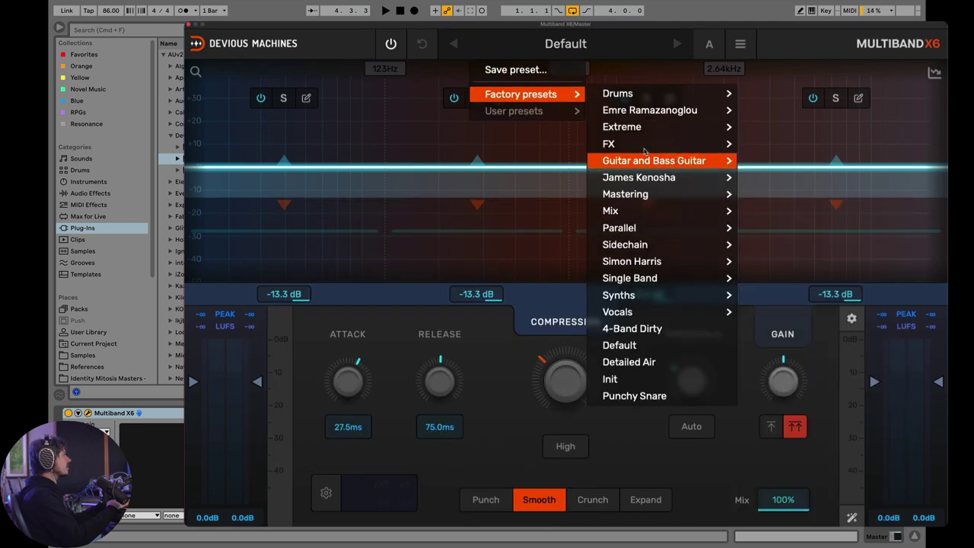
click(609, 379)
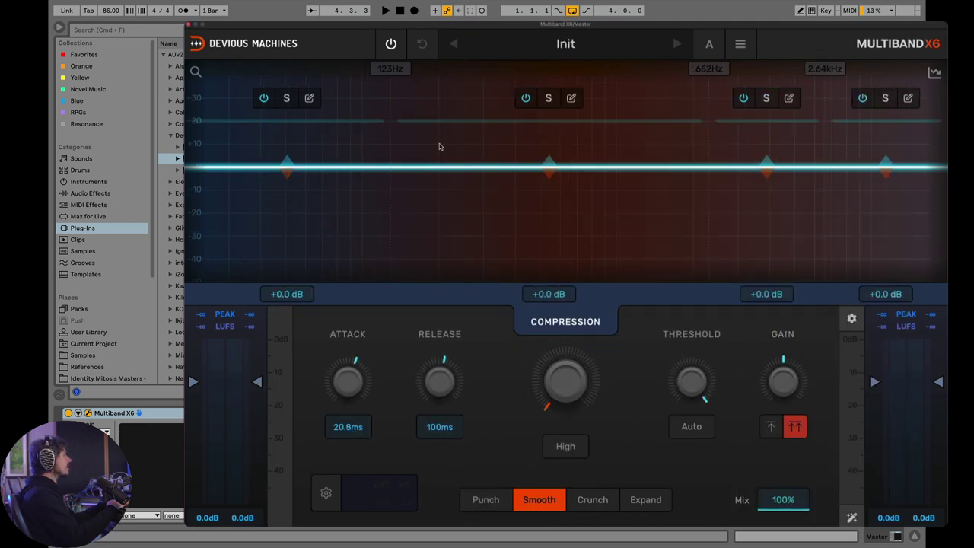
- Solo the lowest master band during playback, set the lowest crossover to 90.2 Hz and unsolo the band
click(286, 98)
key(space)
drag(389, 175, 350, 174)
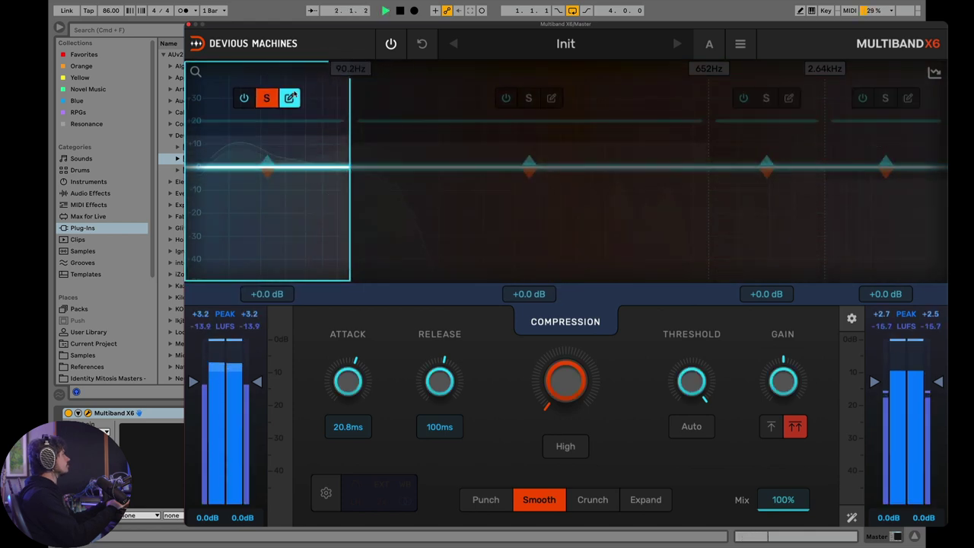
click(266, 97)
key(space)
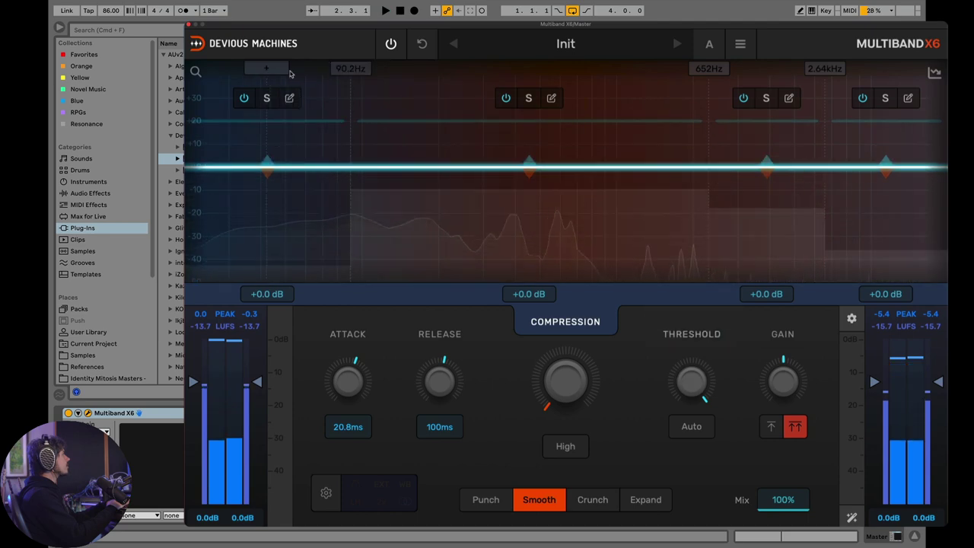
- Solo the second master band during playback, set the middle crossover to 711 Hz and unsolo the band
click(528, 98)
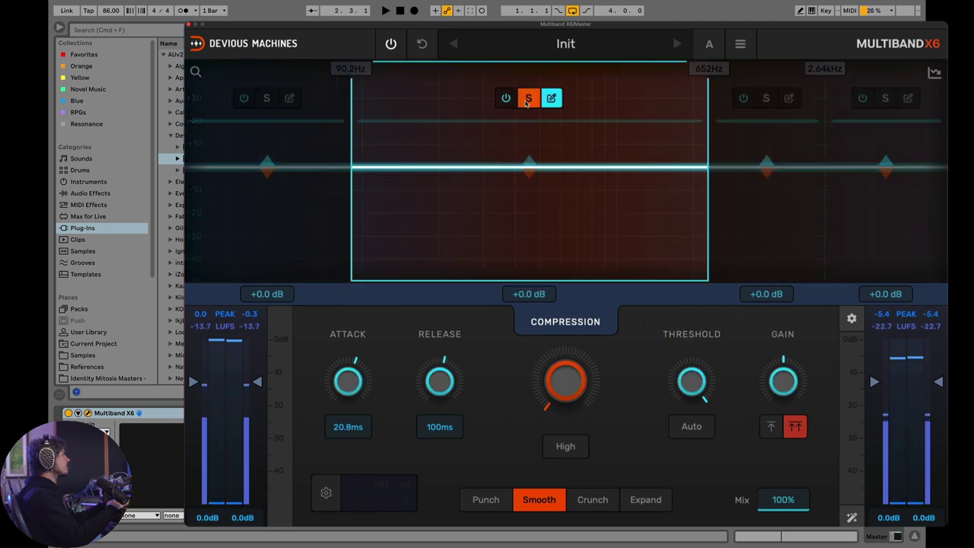
key(space)
drag(707, 174, 580, 156)
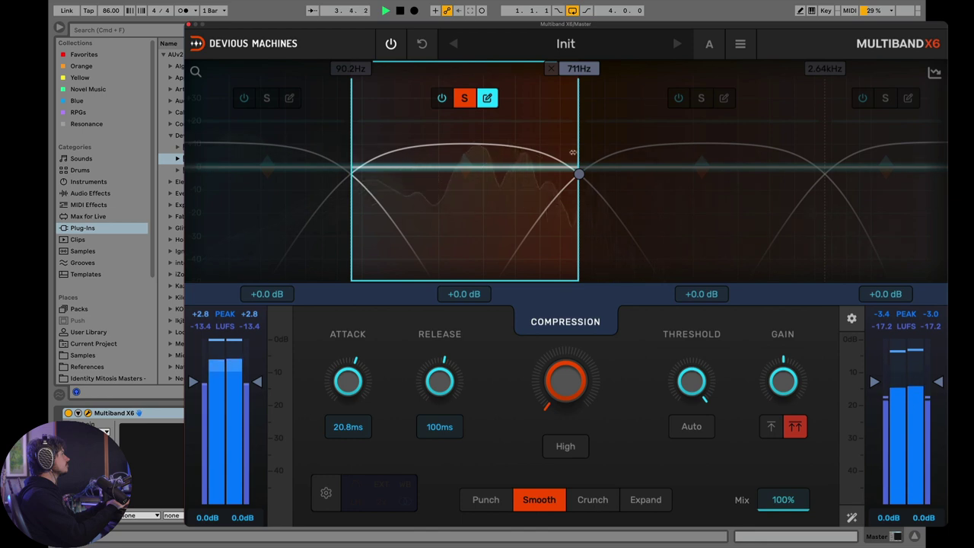
key(space)
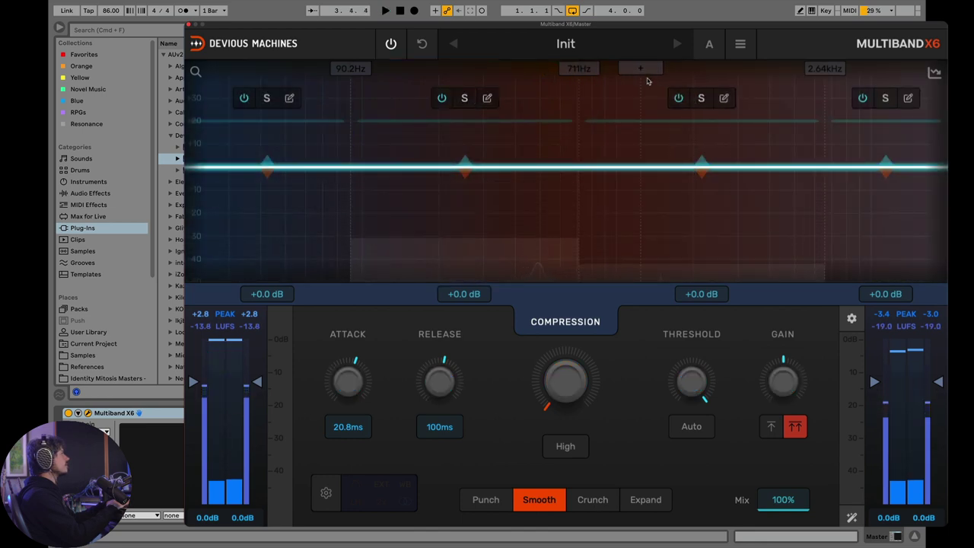
- Solo the third master band to set the highest crossover to 6.01 kHz, and audition the highest band on its own before stopping playback
key(space)
mouse_move(819, 173)
mouse_down()
mouse_move(803, 174)
mouse_move(814, 174)
mouse_up()
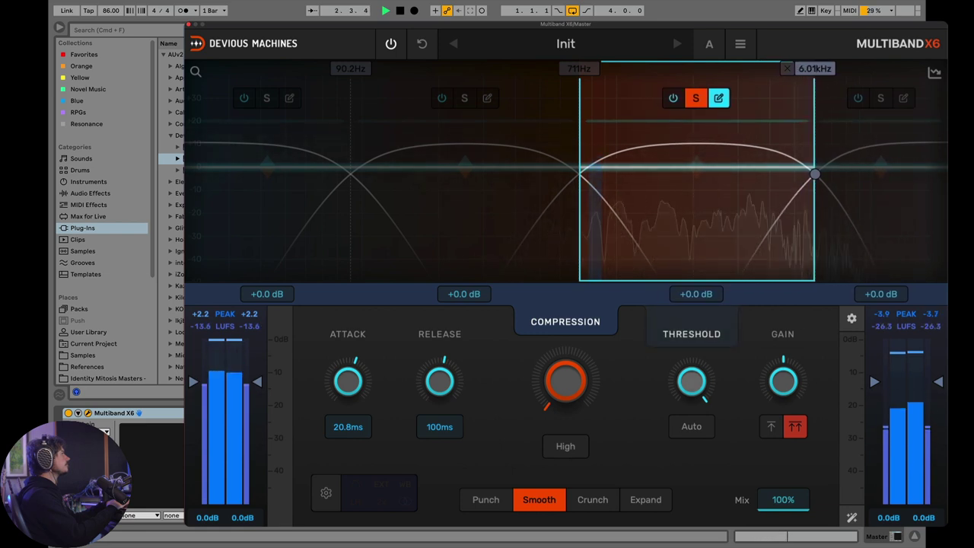
click(879, 98)
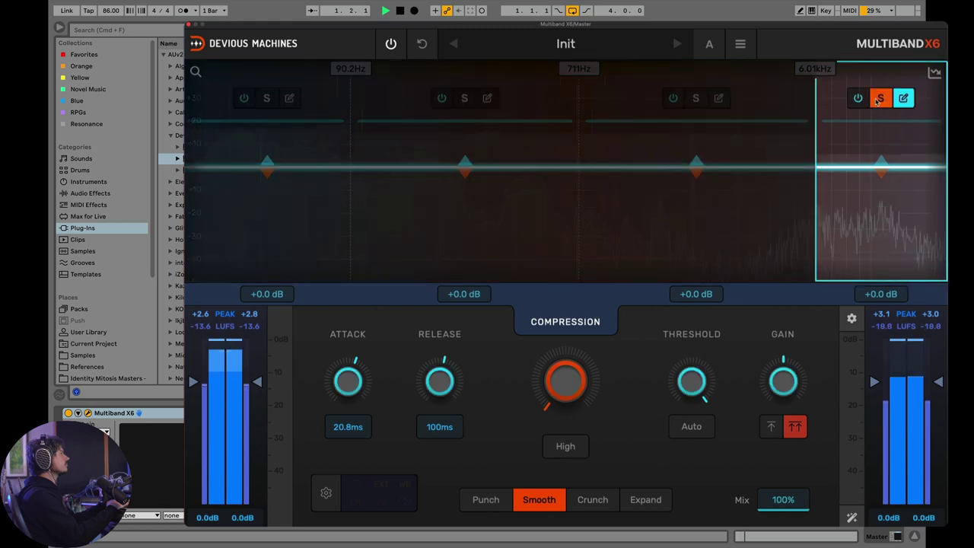
click(880, 98)
key(space)
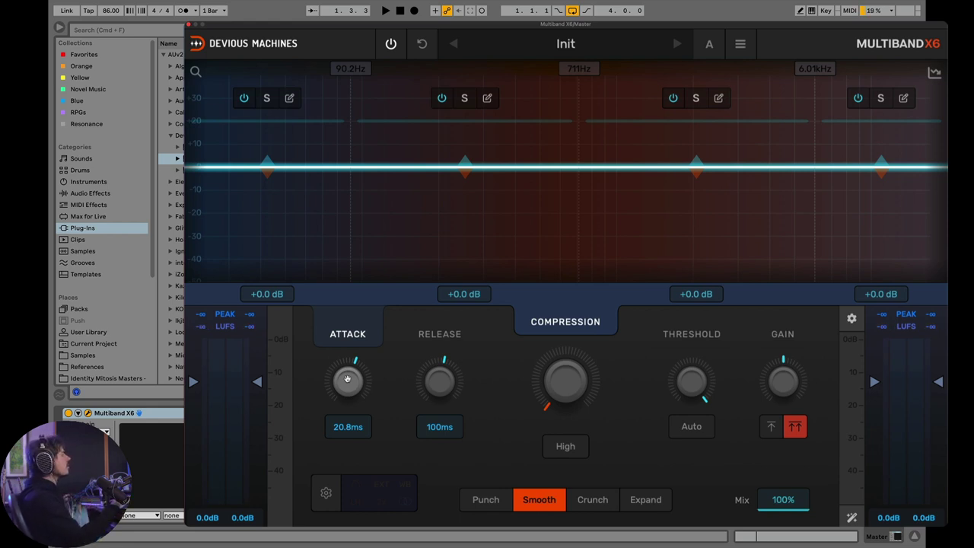
- Set the attack of all master bands to 30 µs and play the mix
drag(347, 381, 347, 404)
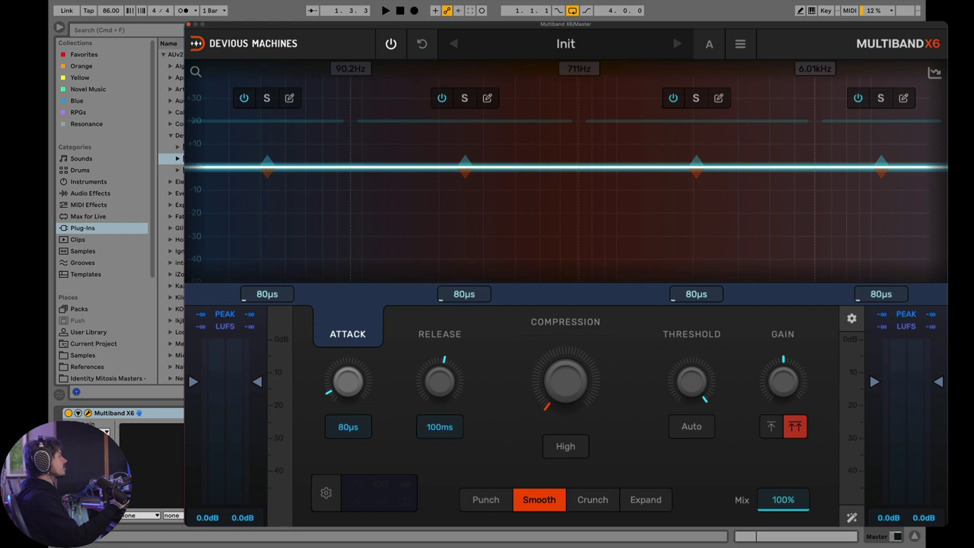
drag(348, 380, 348, 387)
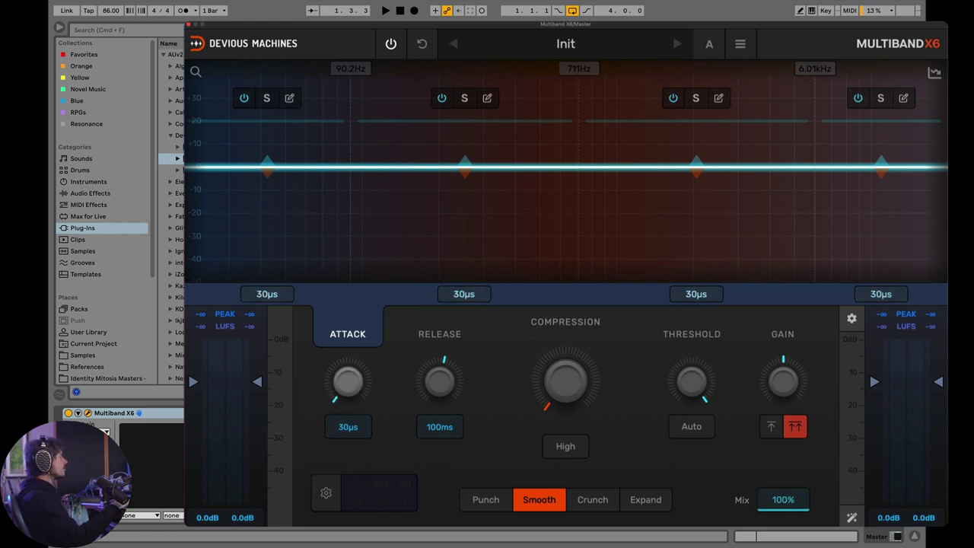
key(space)
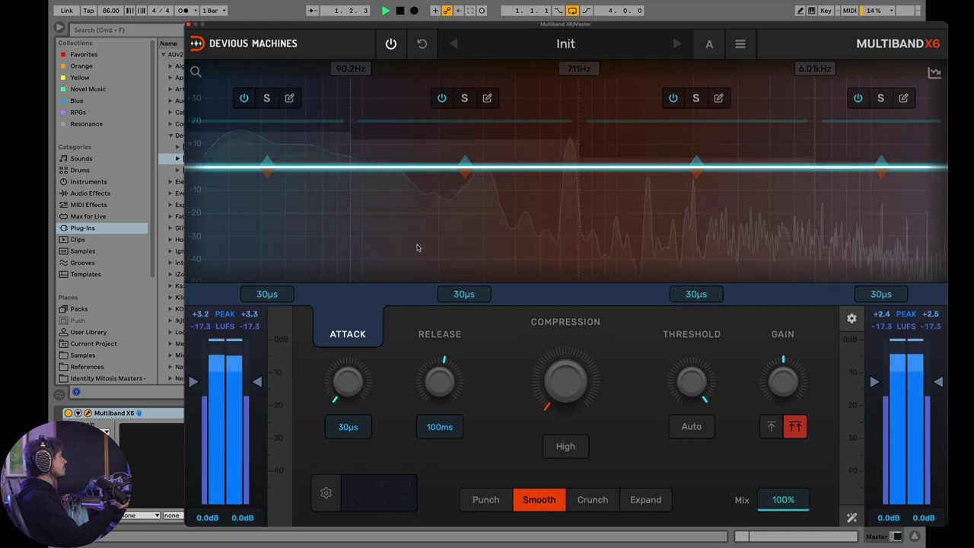
- Set the threshold of all master bands to -28.7 dB and the compression to -18.7 dB while listening to the mix
drag(691, 380, 691, 444)
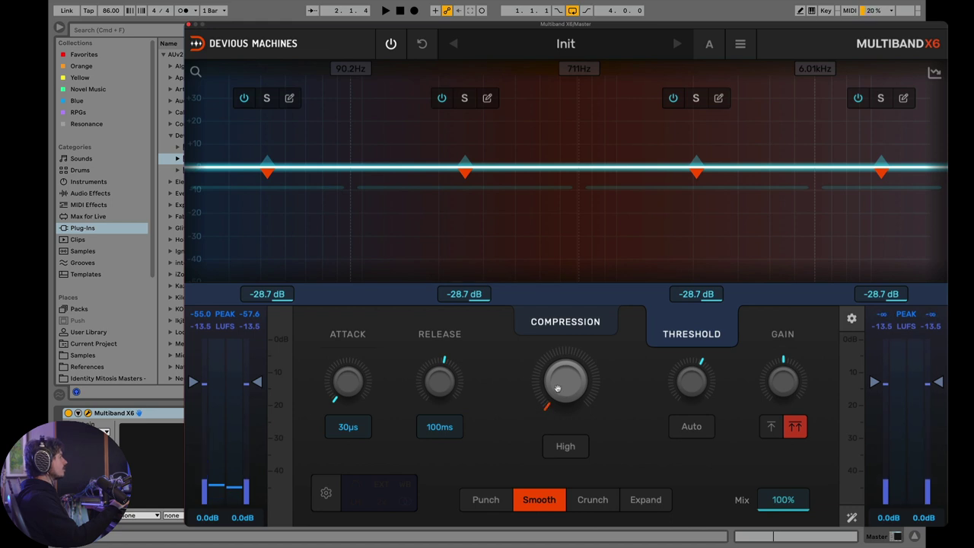
key(space)
drag(558, 388, 565, 368)
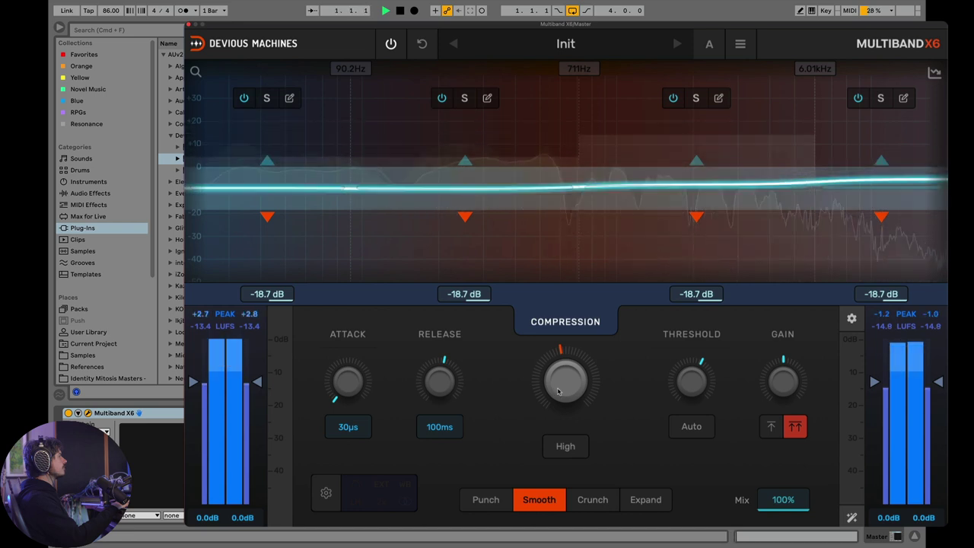
key(space)
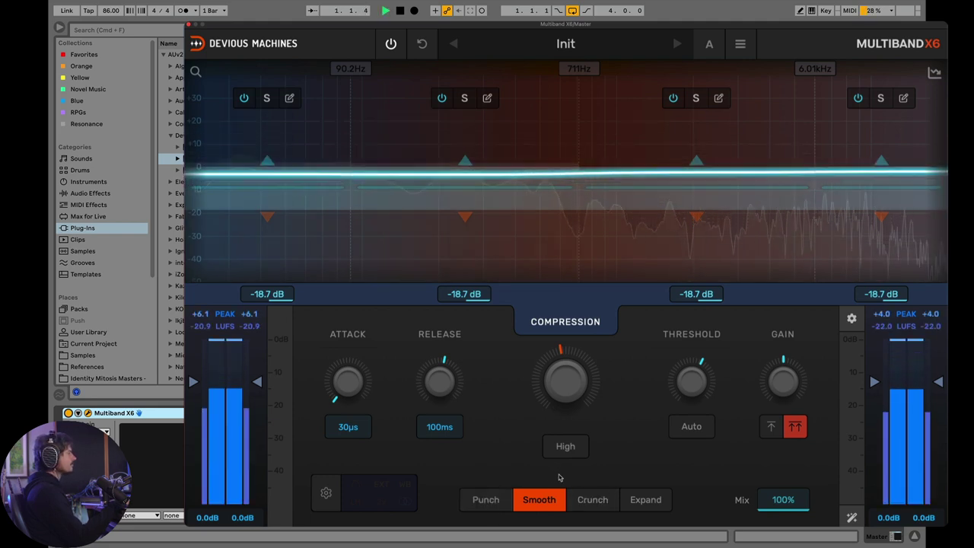
- Compare the Crunch and Smooth compression modes on the master while playing the mix, ending on Smooth
click(591, 502)
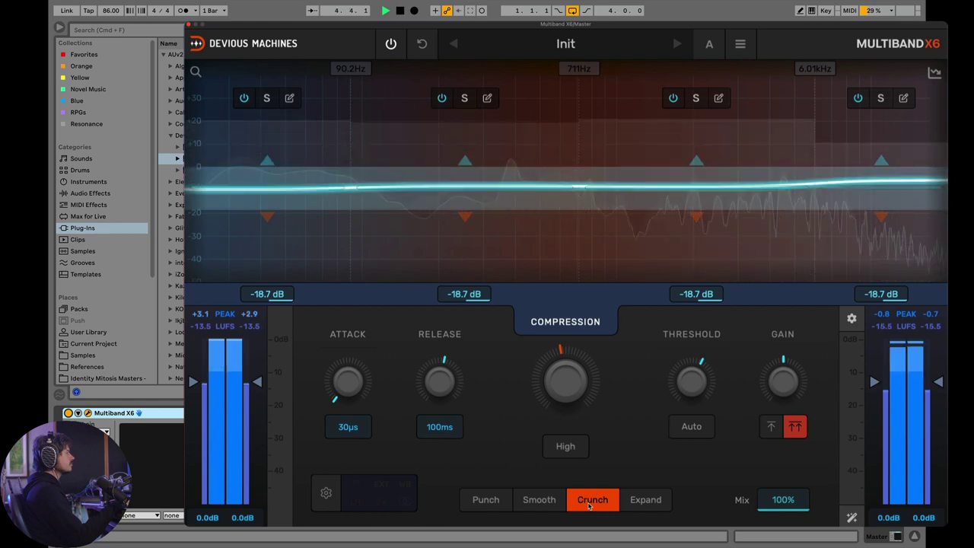
key(space)
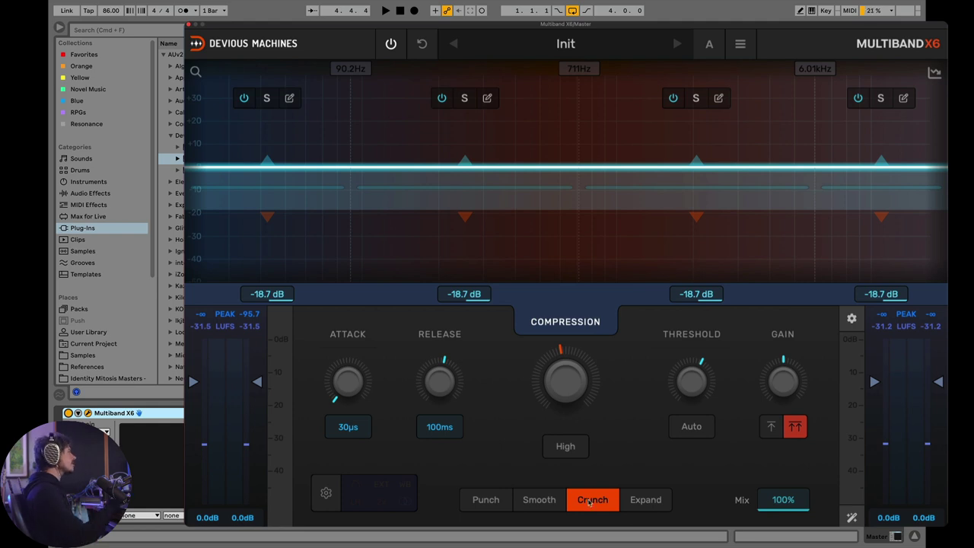
click(543, 504)
click(601, 499)
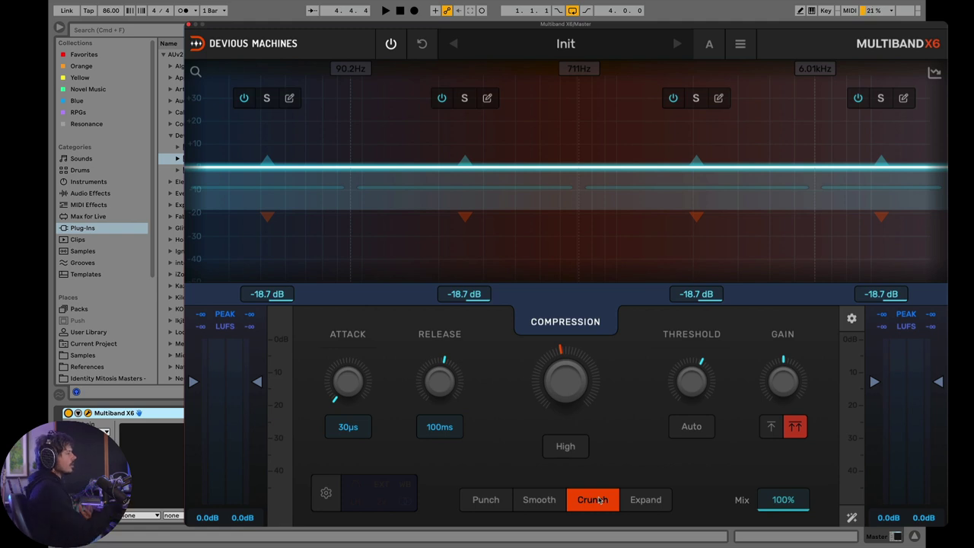
key(space)
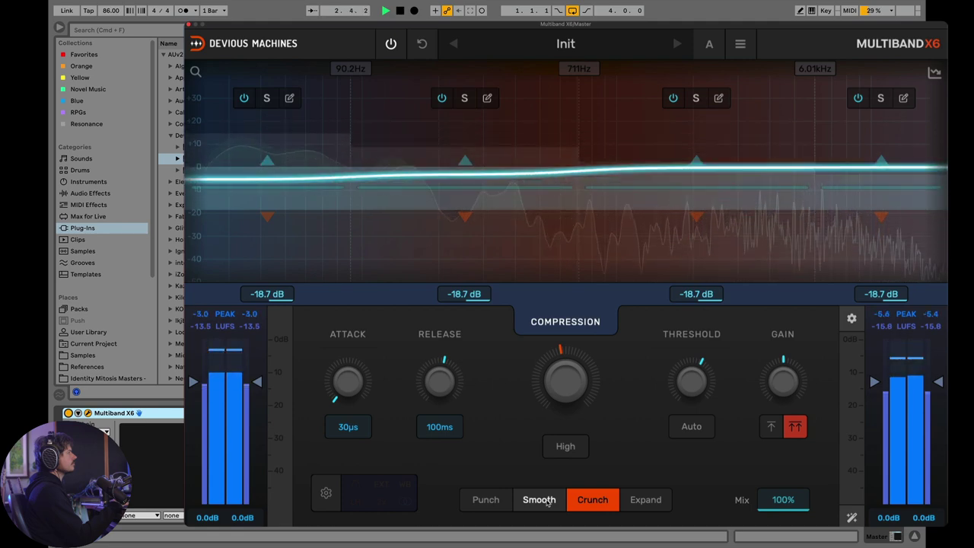
click(542, 500)
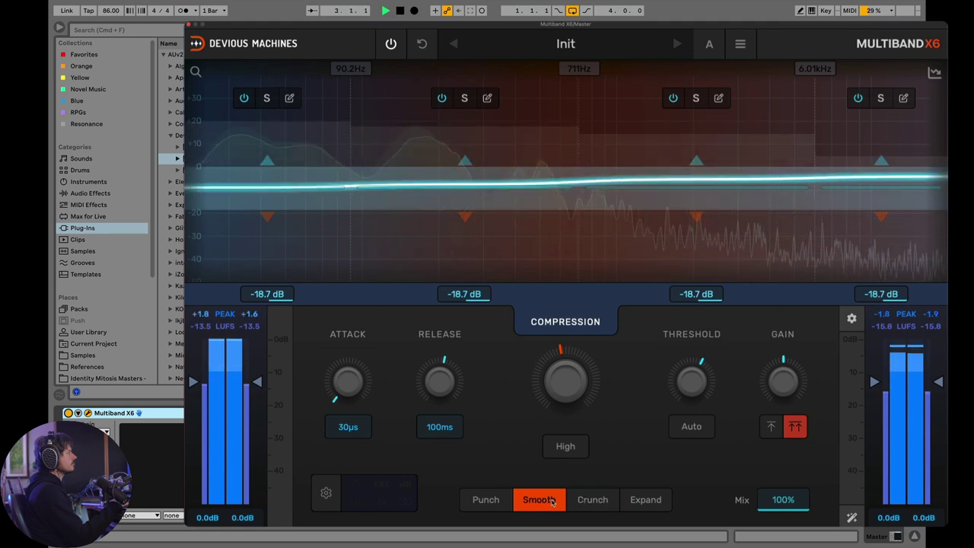
- Audition the Crunch compression mode on the master, stop playback, and enlarge the mixer's level meters
click(590, 501)
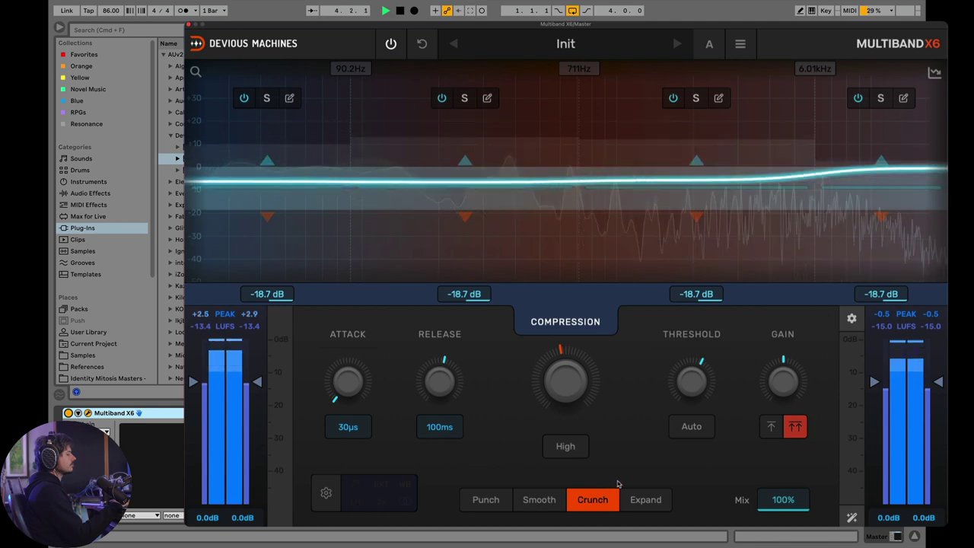
key(space)
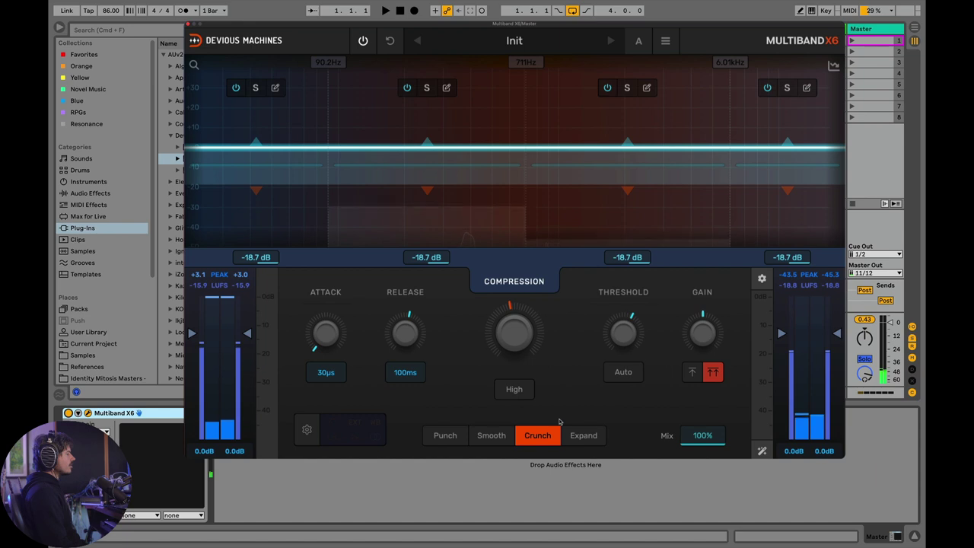
drag(867, 187, 866, 88)
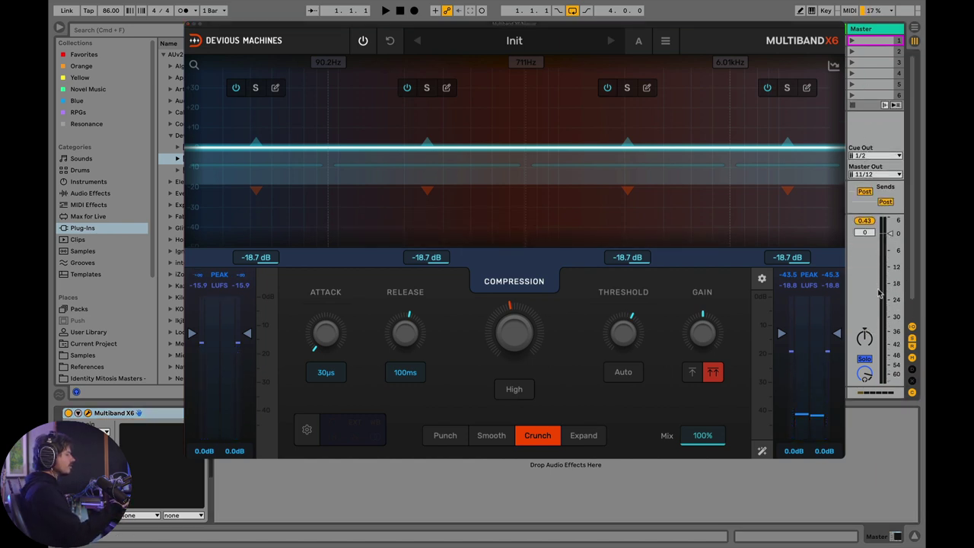
- Play the mix and compare the master's peak output in the Smooth and Crunch modes, ending on Crunch
click(495, 435)
click(527, 439)
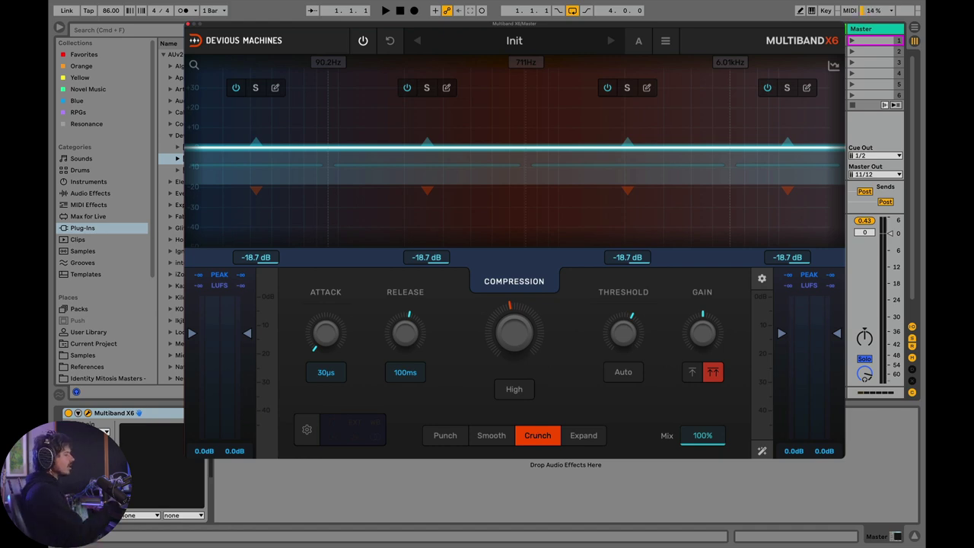
click(491, 435)
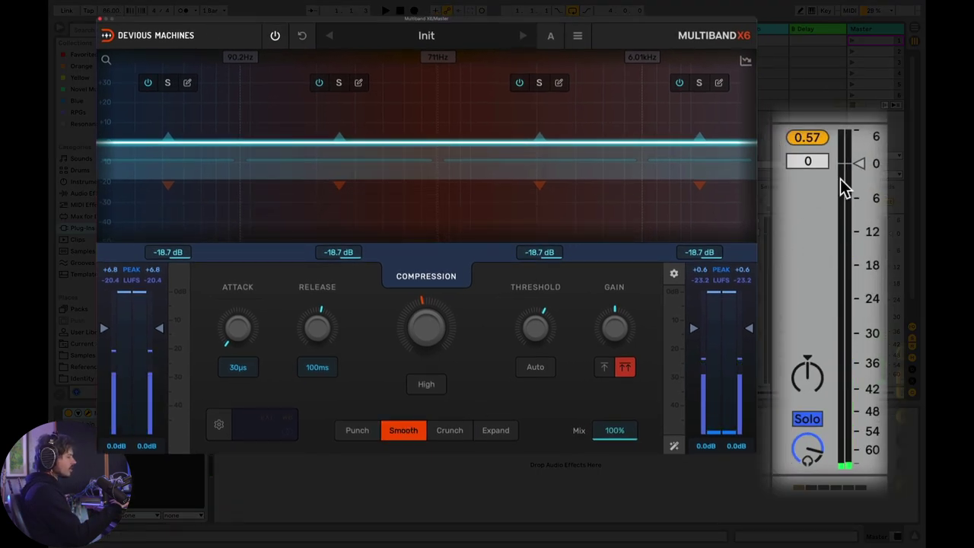
key(space)
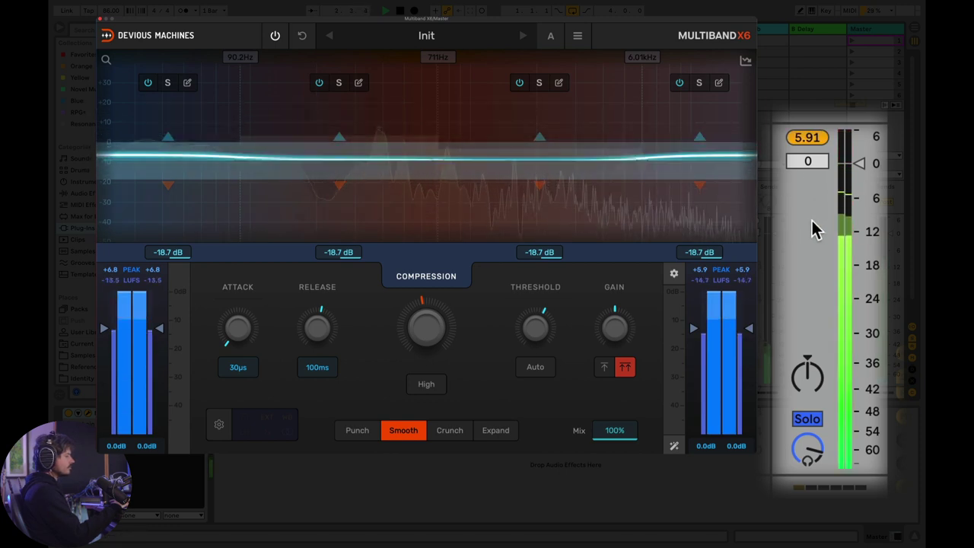
click(460, 432)
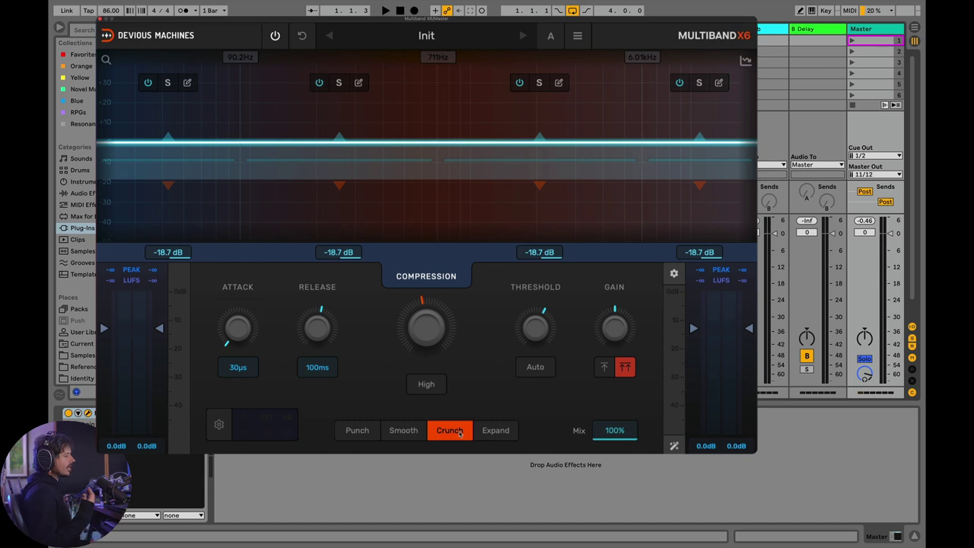
- Play the mix to compare the master's peak output in the Smooth and Punch modes, ending on Crunch
click(405, 432)
key(space)
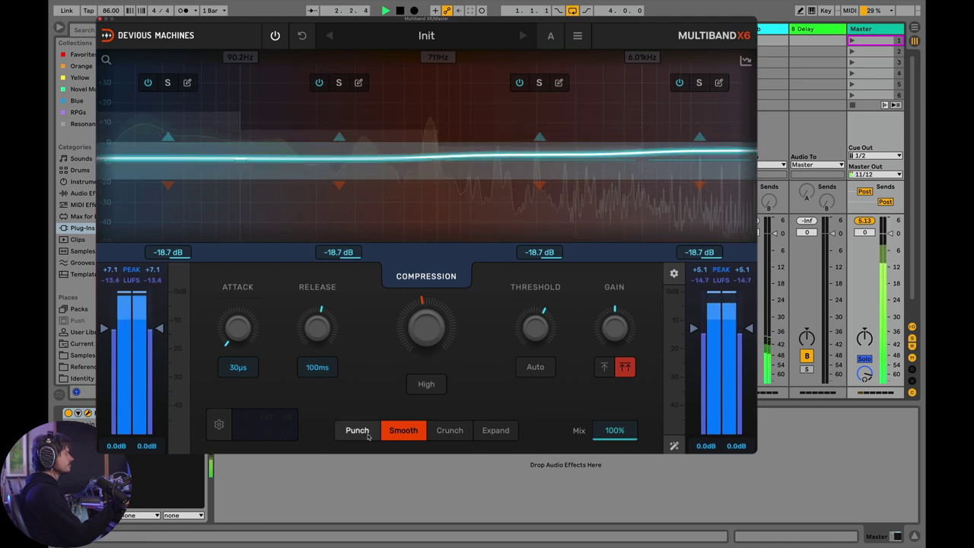
click(368, 436)
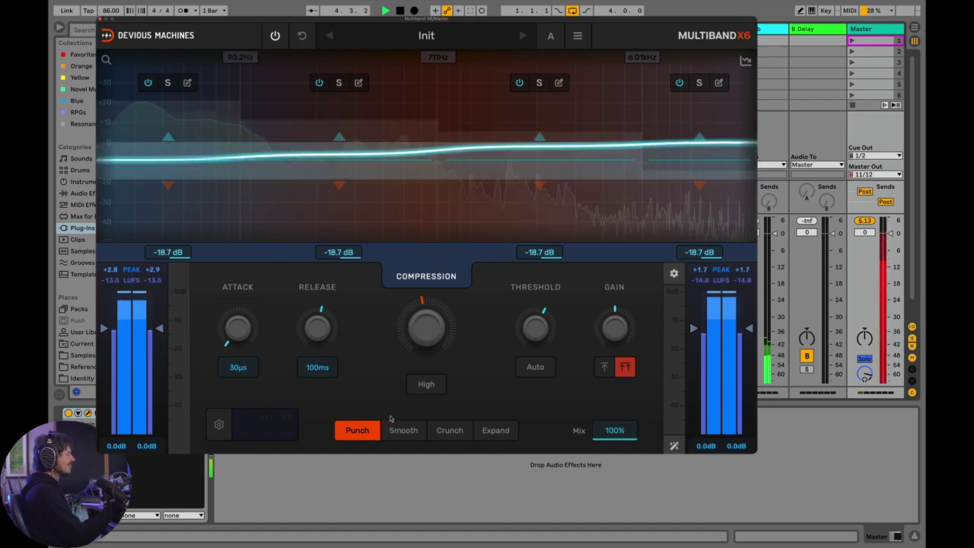
key(space)
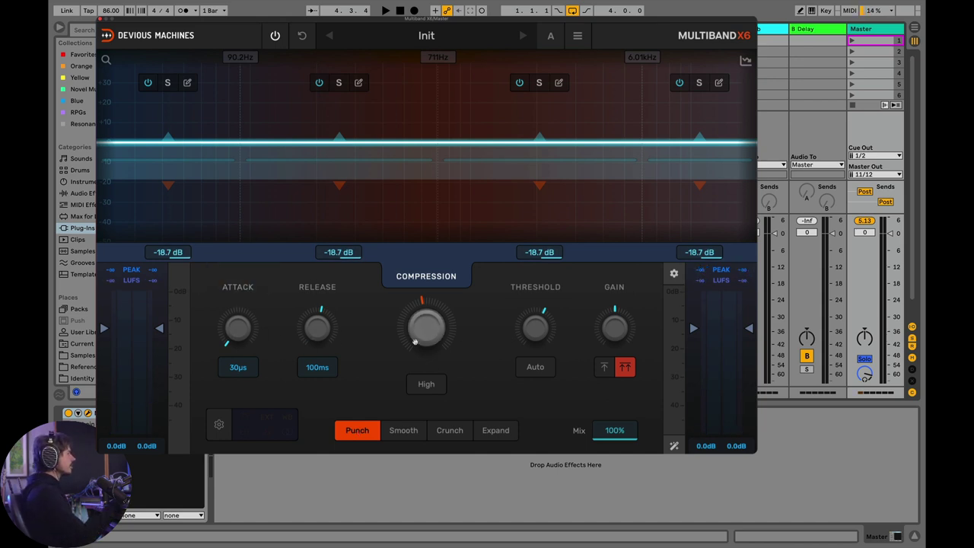
click(442, 431)
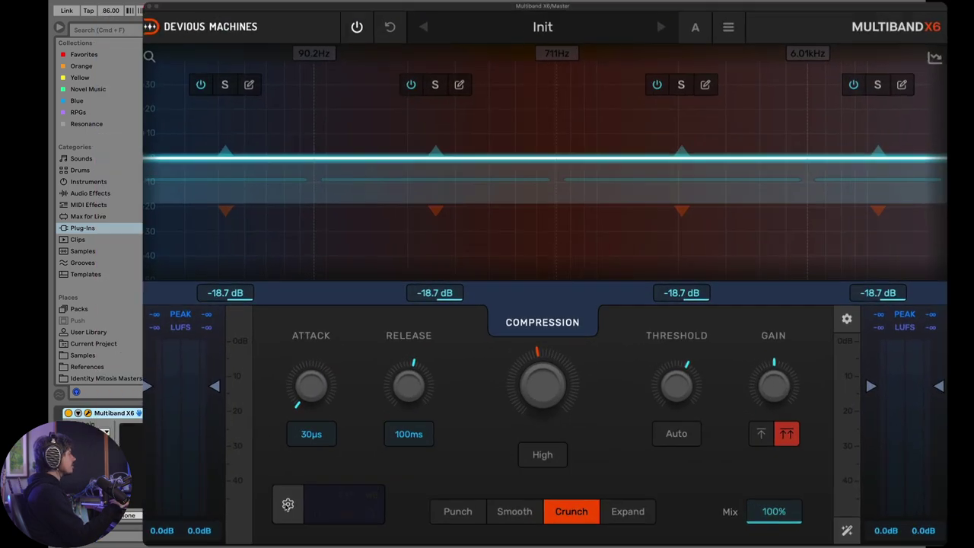
- Audition 2x and 4x oversampling in the master compressor's settings while playing the mix, ending with oversampling Off
click(218, 423)
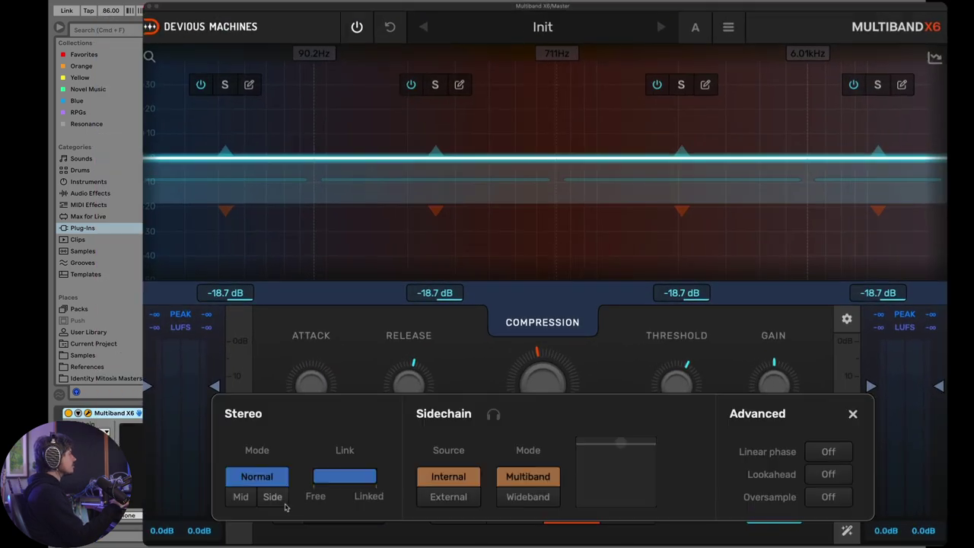
click(827, 499)
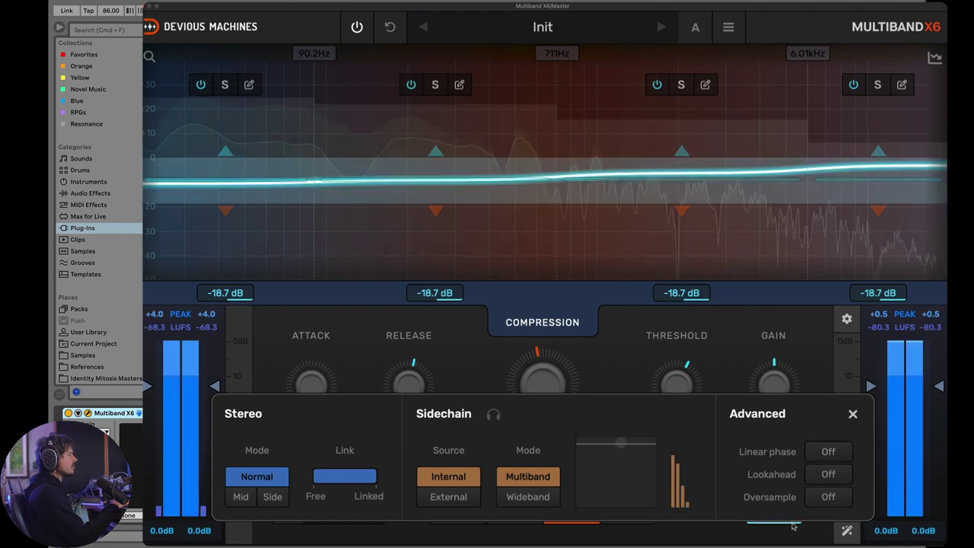
click(828, 496)
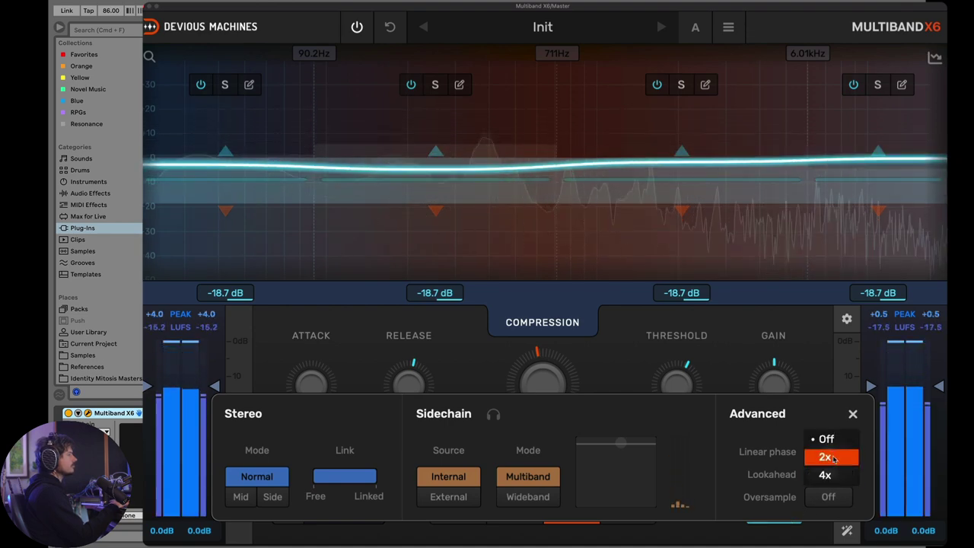
click(824, 456)
click(828, 497)
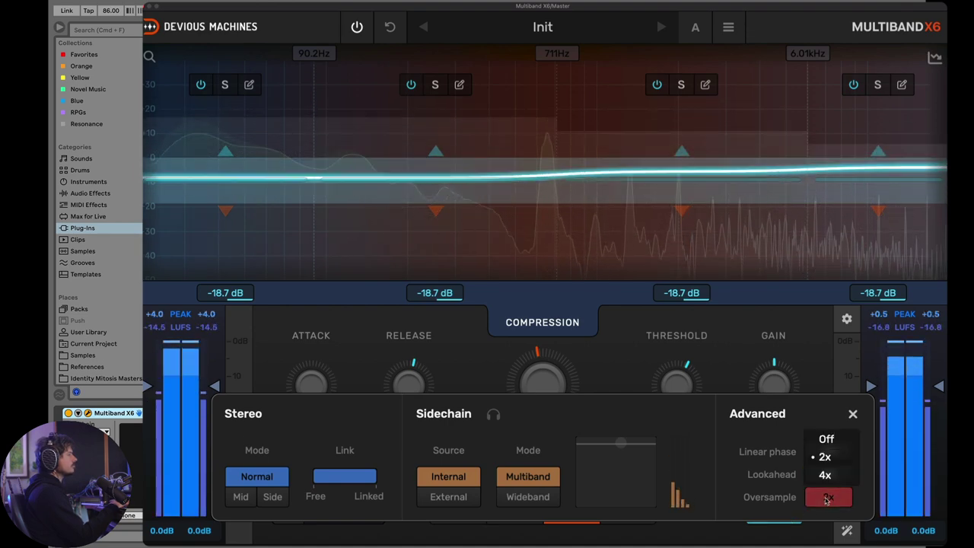
click(828, 475)
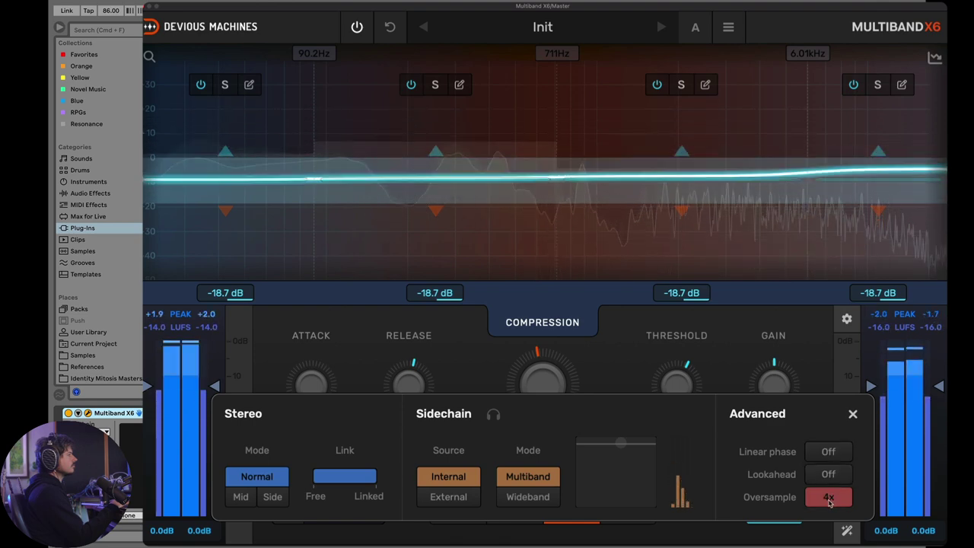
click(828, 497)
click(829, 440)
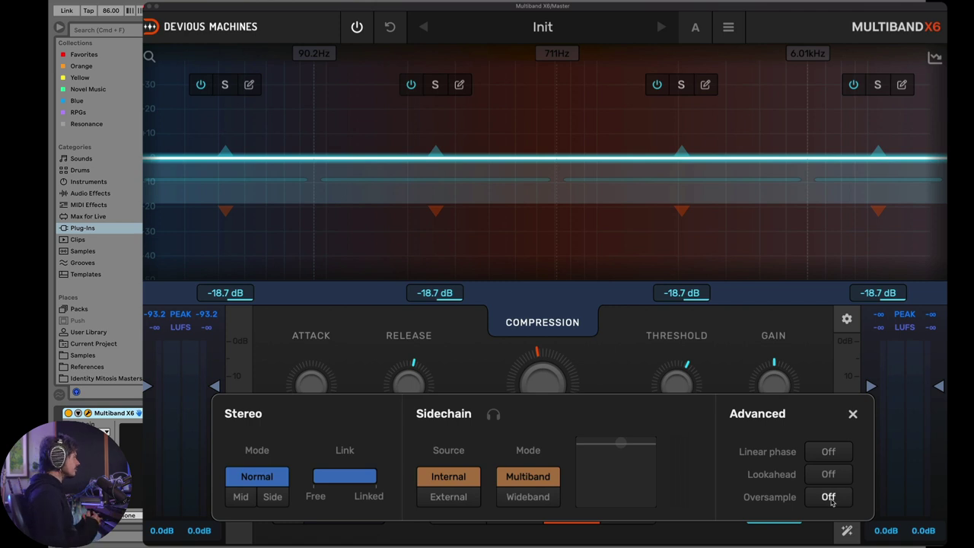
click(830, 497)
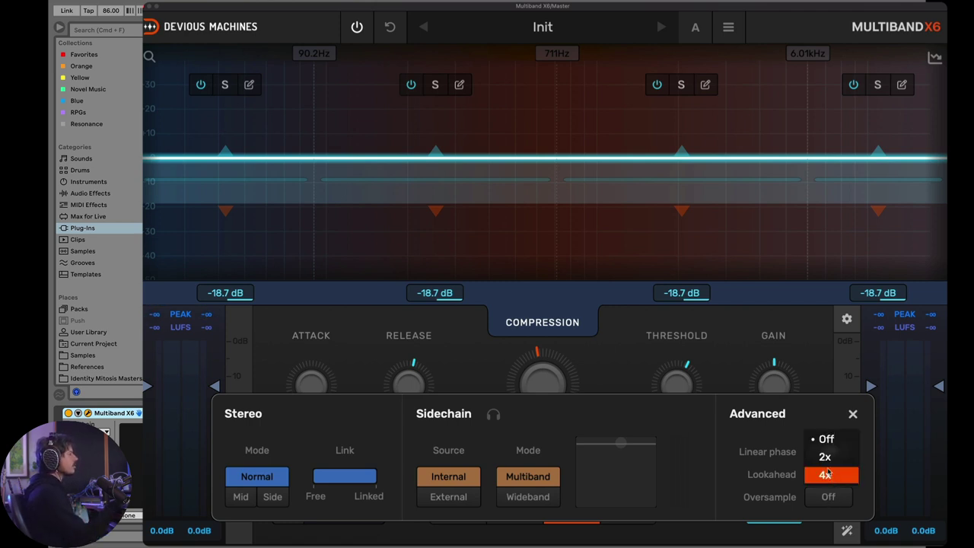
click(824, 498)
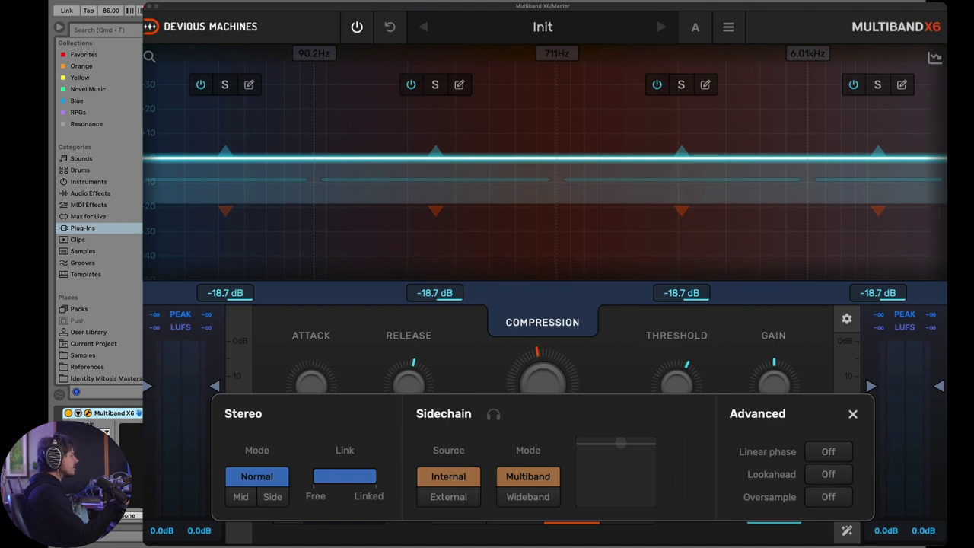
- Close the master compressor, open the settings of Multiband X6 on the drum track, and check the plug-in's latency
click(853, 413)
key(super+alt+p)
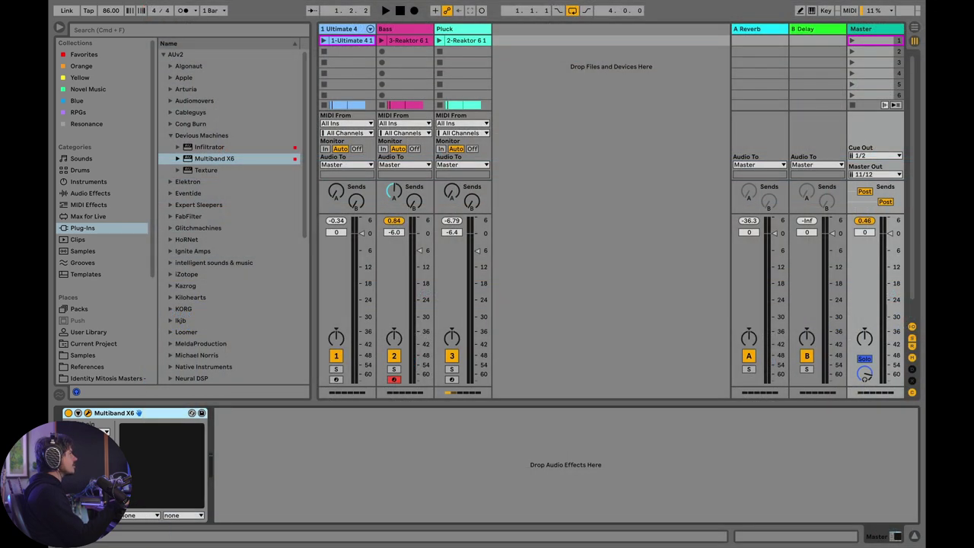
click(332, 264)
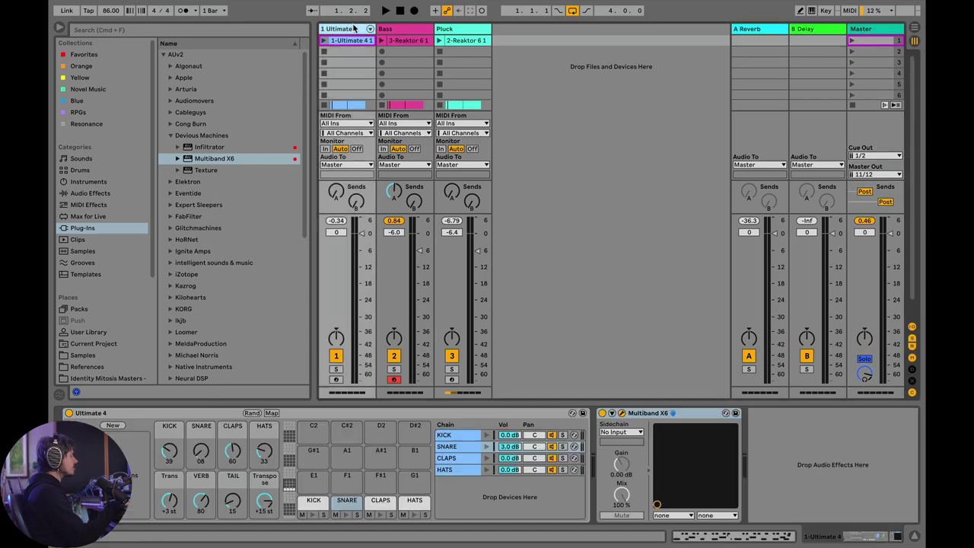
key(super+alt+p)
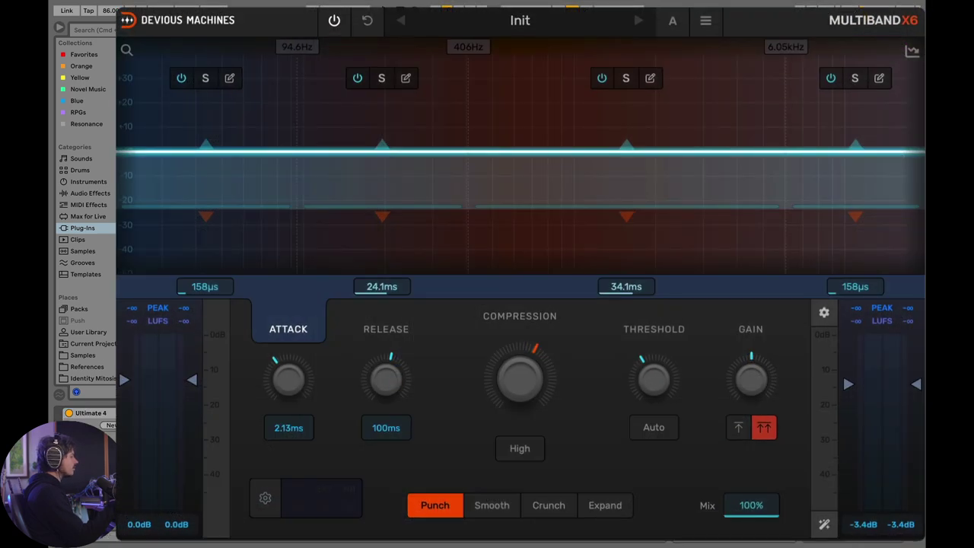
click(265, 497)
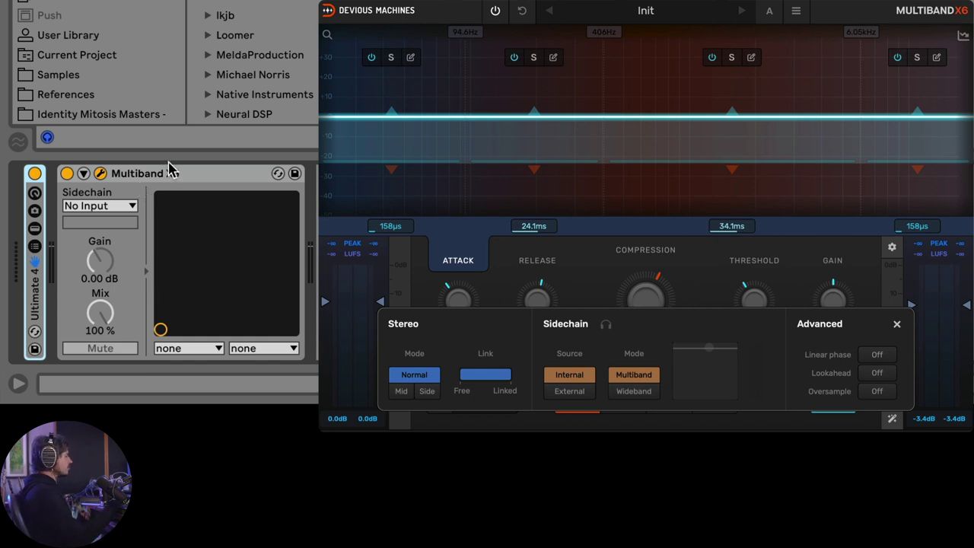
mouse_move(156, 177)
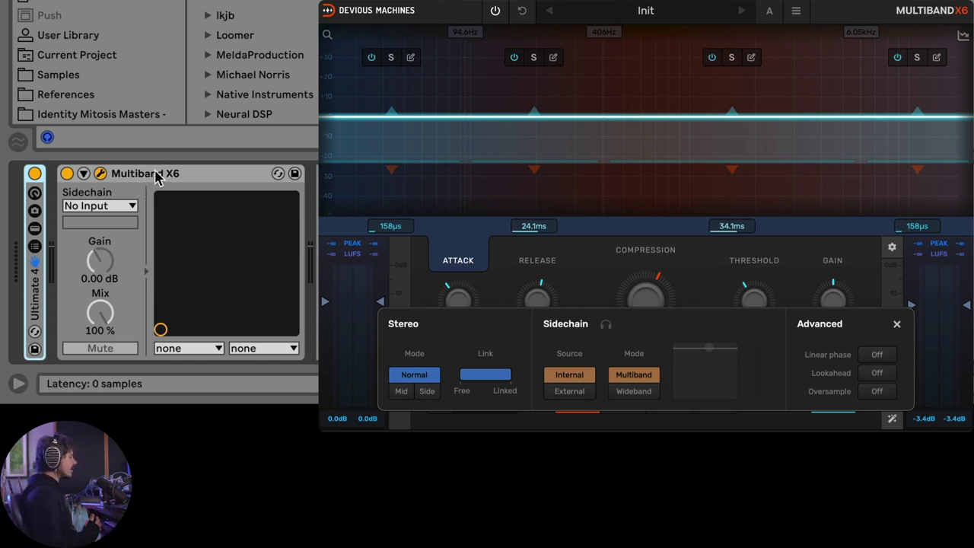